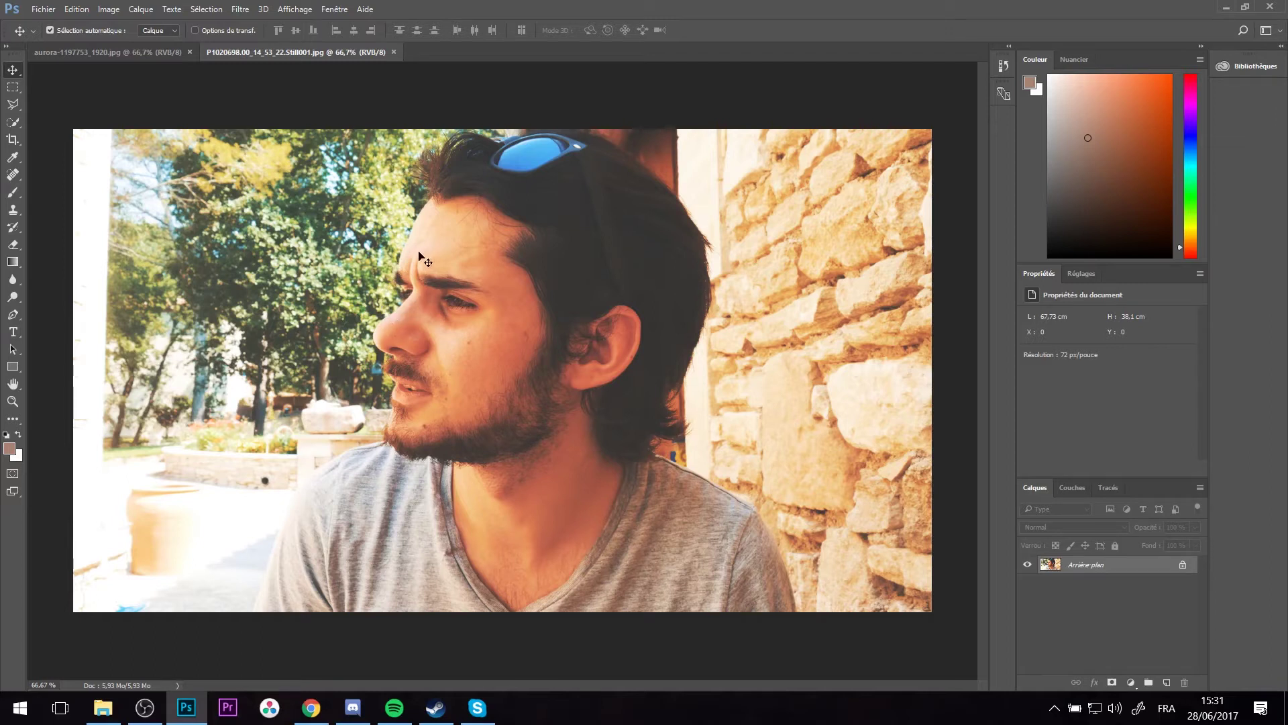
# - Quick-select the man's head, neck and shoulder, removing the lower-left background from the selection
pyautogui.press('w')
pyautogui.moveTo(480, 172); pyautogui.dragTo(420, 526)
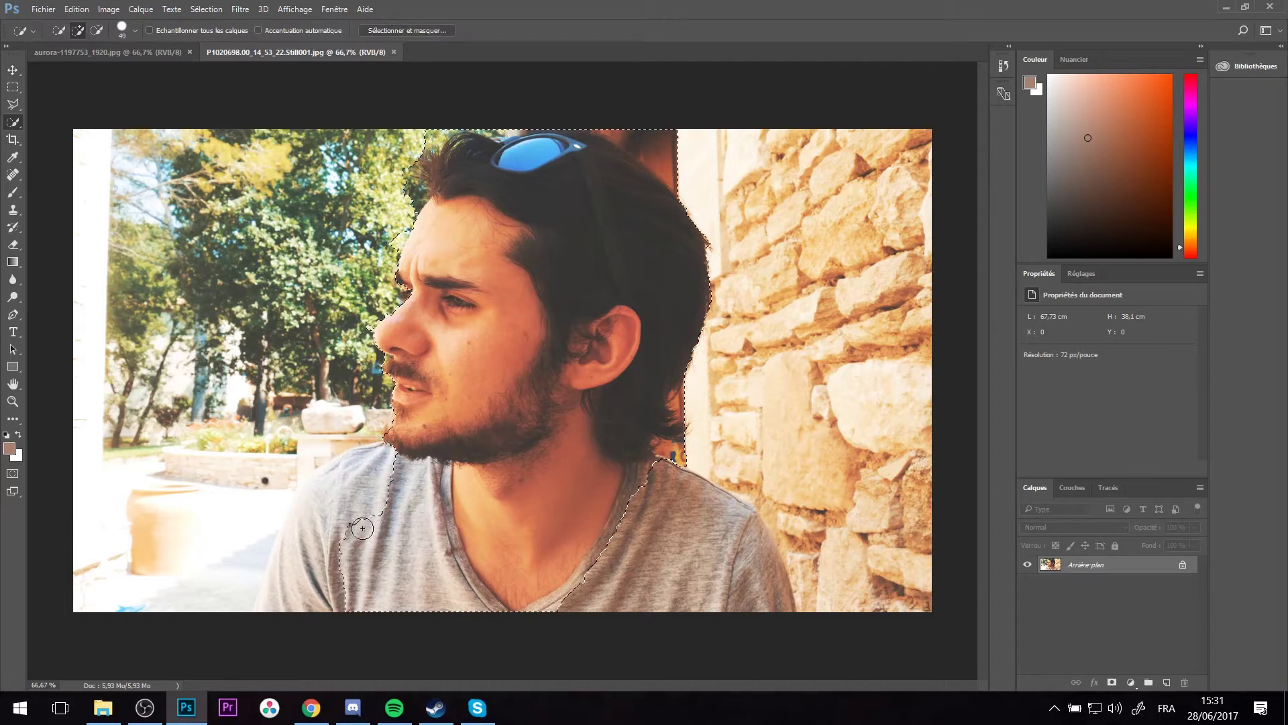
pyautogui.moveTo(279, 575); pyautogui.dragTo(282, 567)
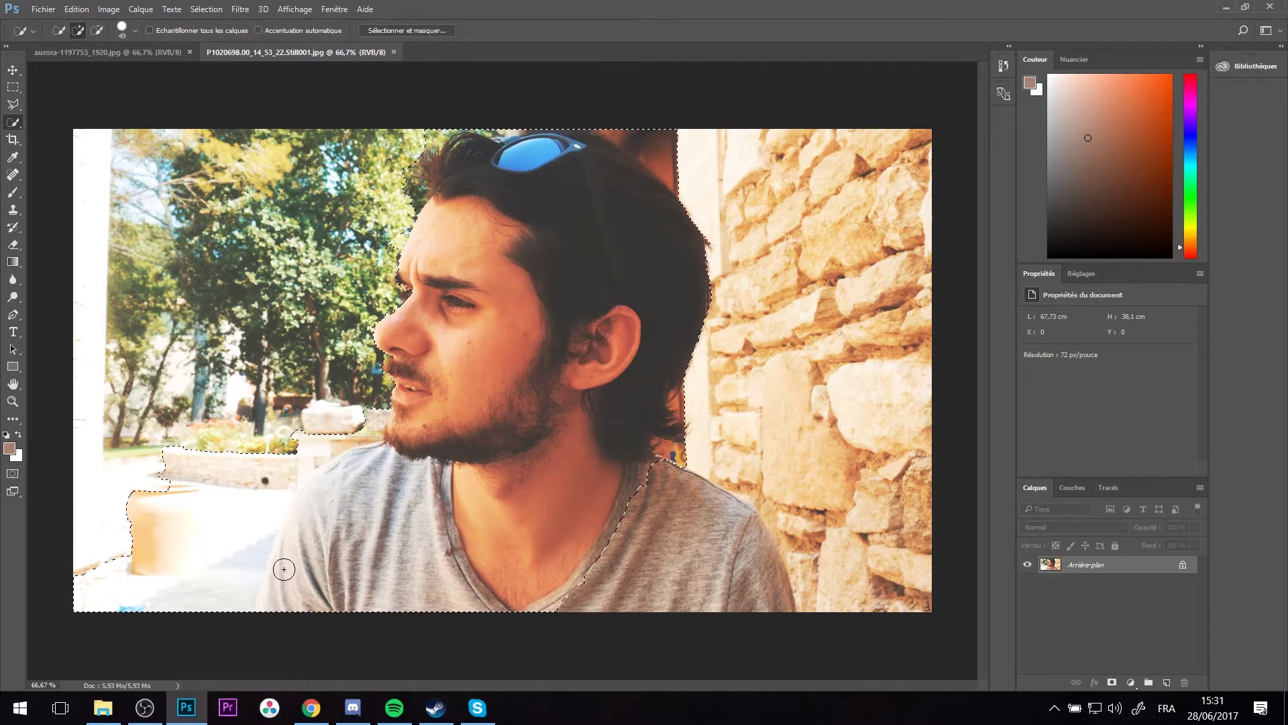
pyautogui.moveTo(320, 433); pyautogui.dragTo(236, 589)
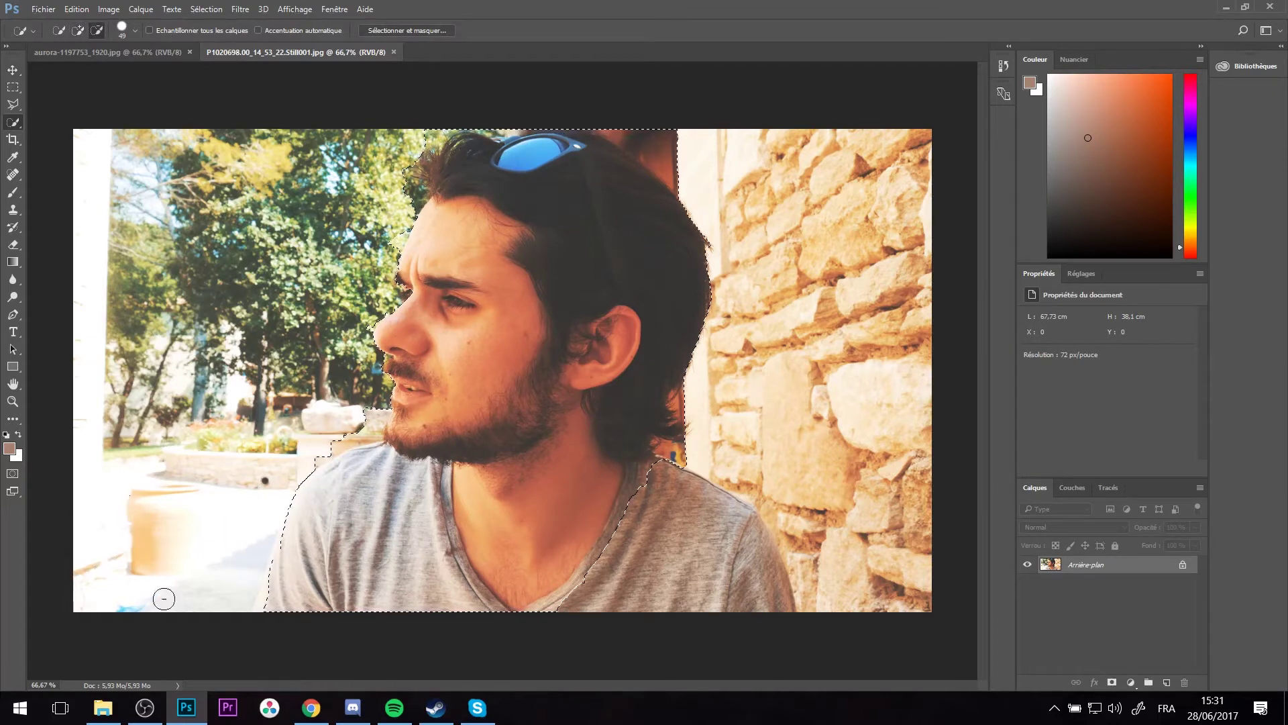
pyautogui.moveTo(328, 448); pyautogui.dragTo(345, 433)
pyautogui.press('alt')
# - With a 20 px brush, trim the moustache edge and exclude the wall behind the hair
pyautogui.scroll(3, 386, 360)
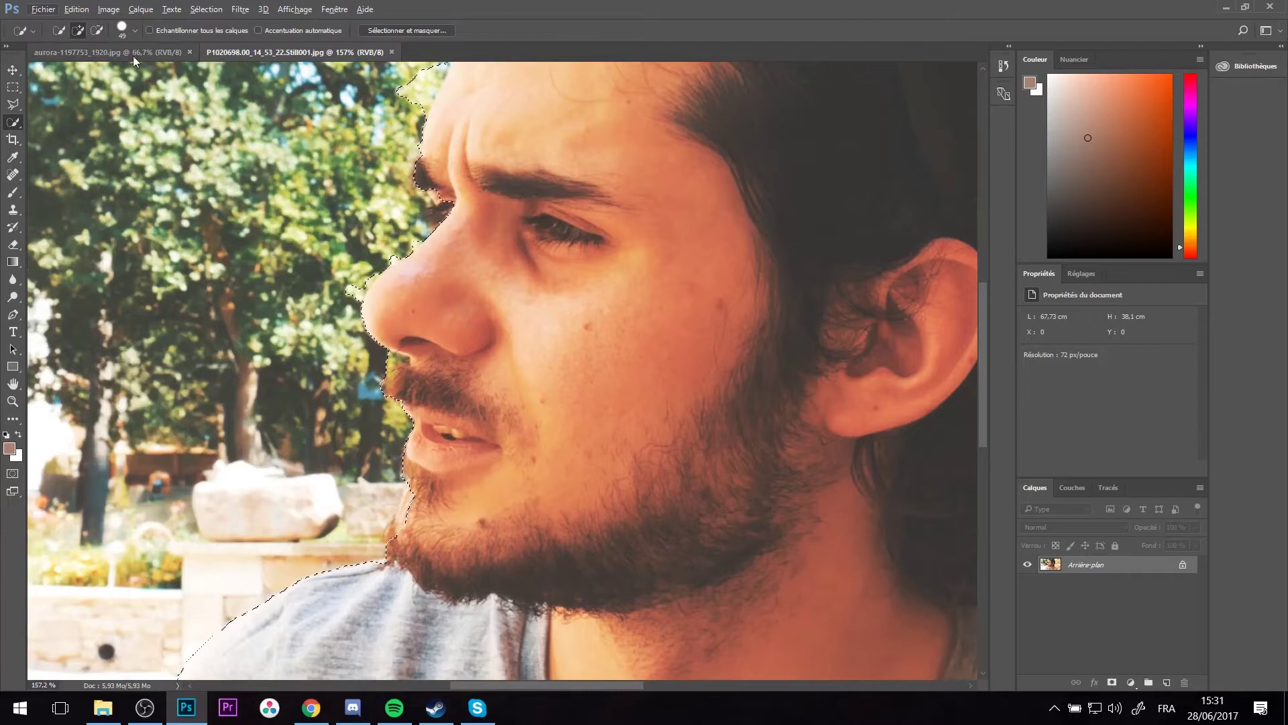
pyautogui.click(135, 31)
pyautogui.moveTo(78, 68); pyautogui.dragTo(74, 68)
pyautogui.press('Return')
pyautogui.press('alt')
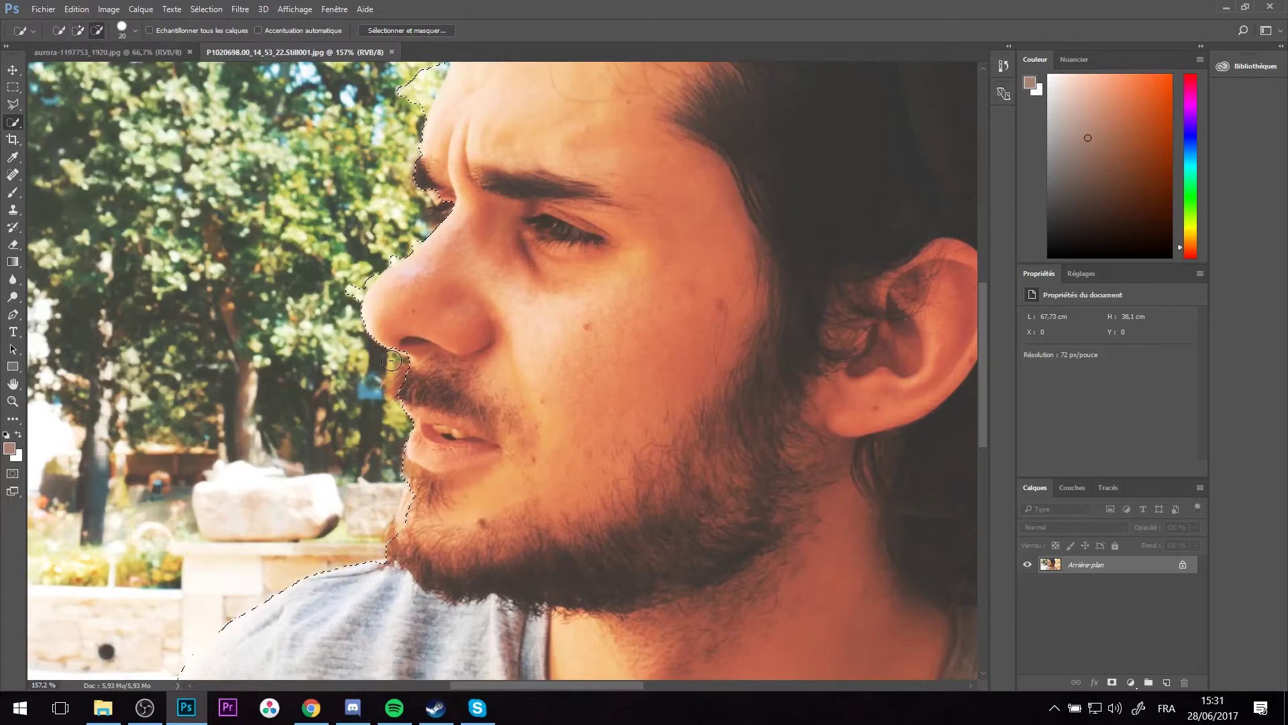
pyautogui.moveTo(391, 361); pyautogui.dragTo(386, 392)
pyautogui.scroll(-2, 465, 209)
pyautogui.scroll(-3, 465, 209)
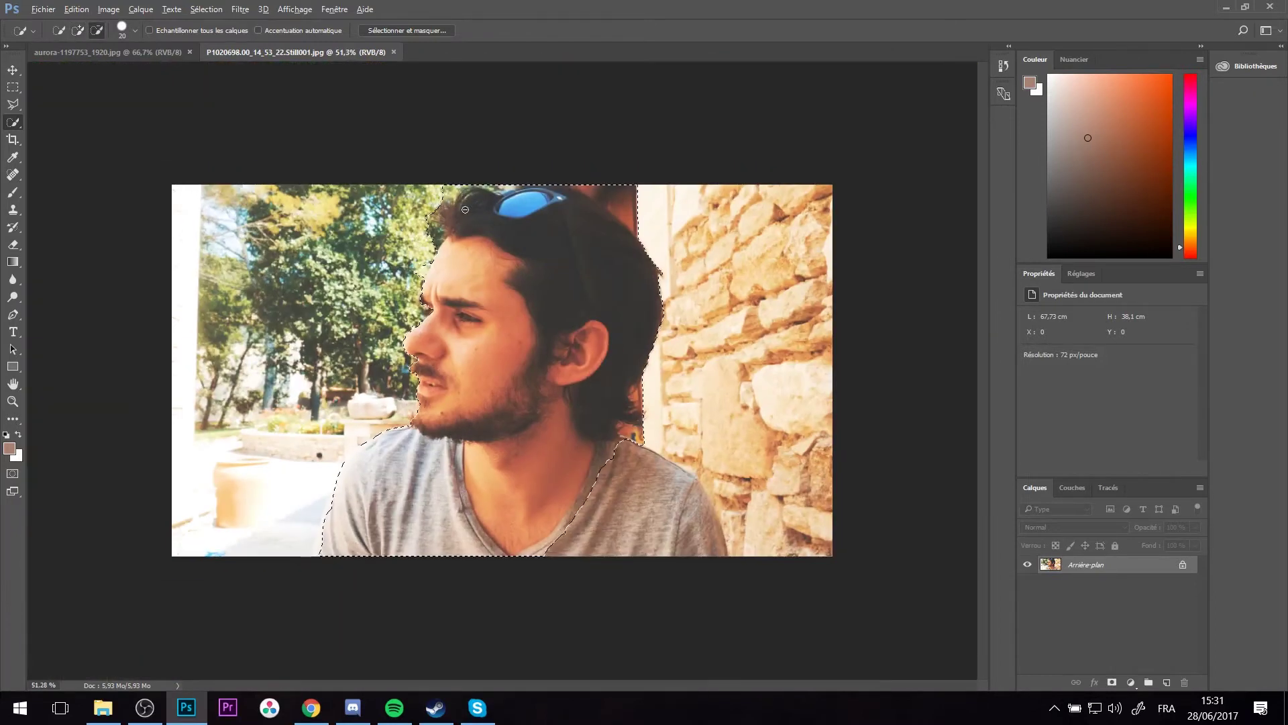
pyautogui.scroll(2, 465, 209)
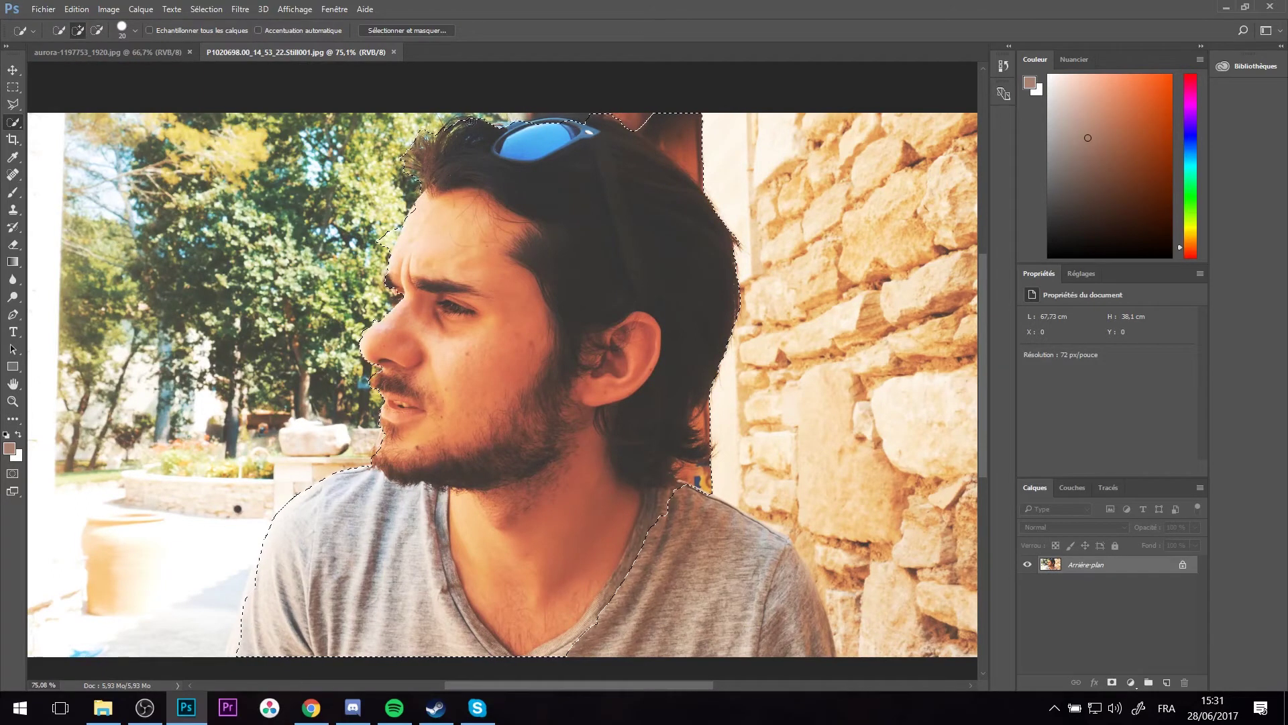
pyautogui.moveTo(415, 196); pyautogui.dragTo(542, 335)
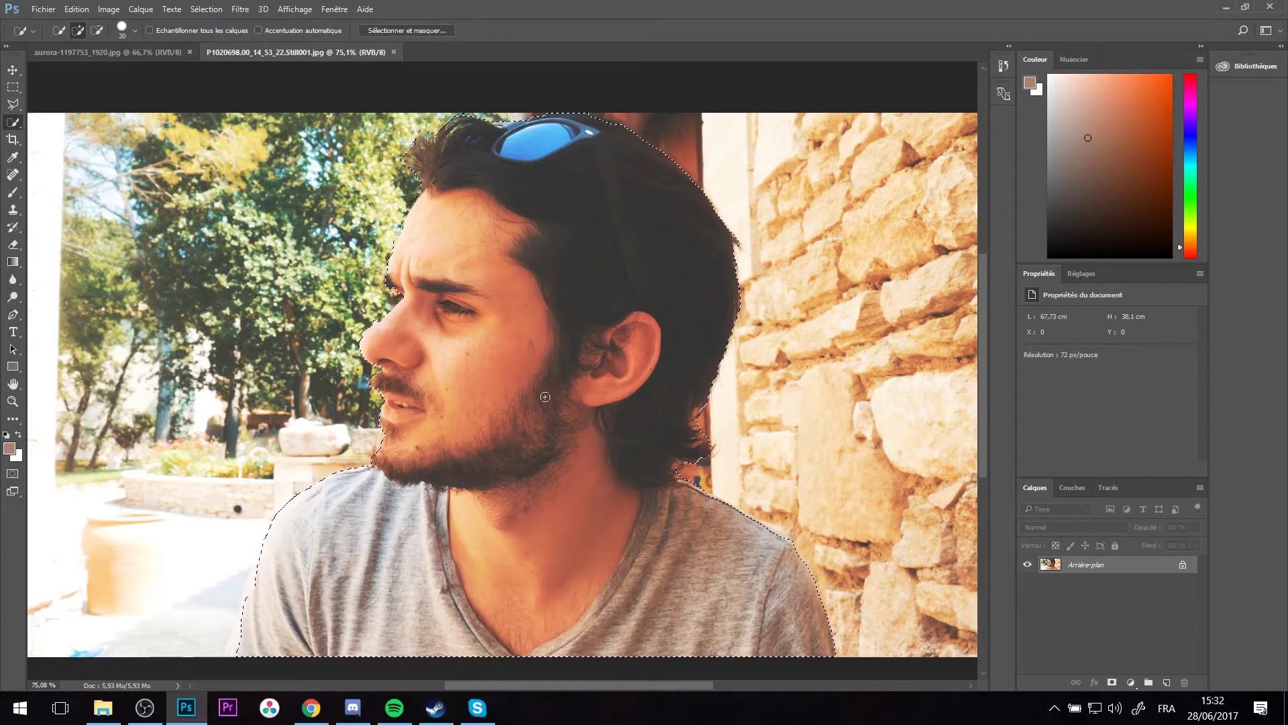
# - Feather the selection by 0.5 px with Contour progressif
pyautogui.rightClick(489, 318)
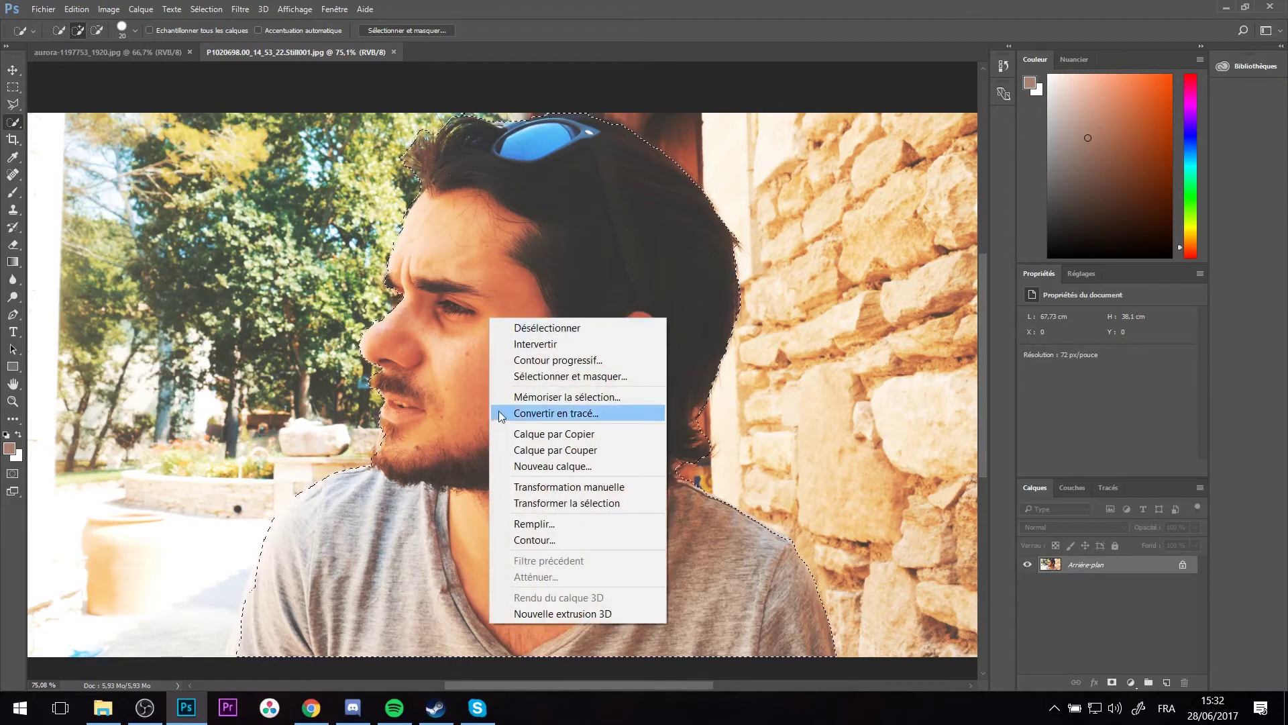
pyautogui.click(537, 361)
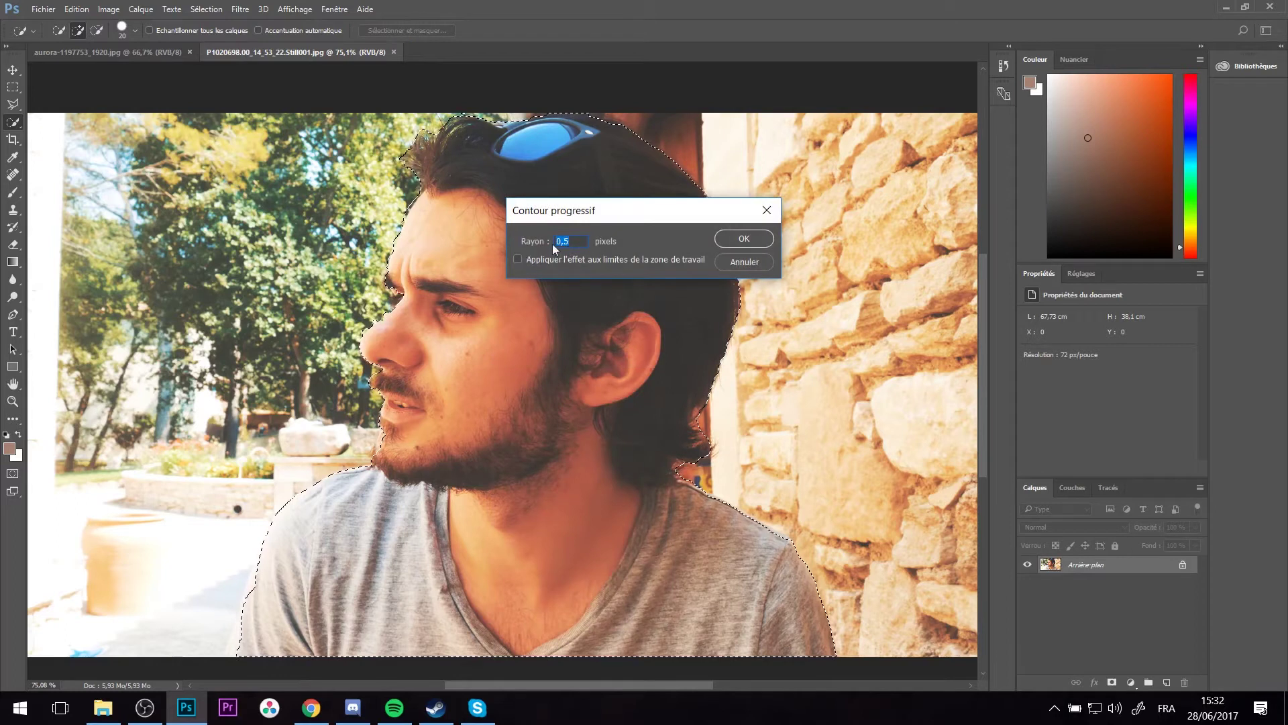
pyautogui.click(717, 241)
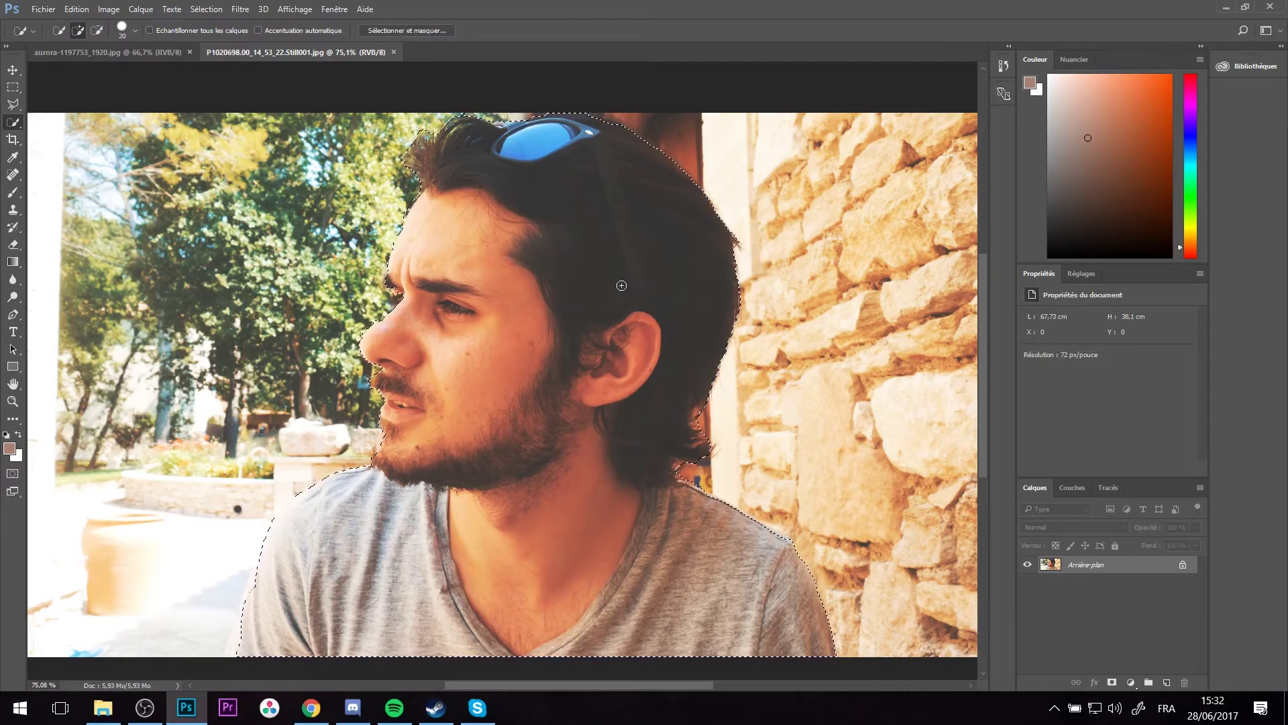
# - Copy the man onto a new layer, Calque 1, and delete the Arrière-plan layer
pyautogui.hotkey('ctrl', 'j')
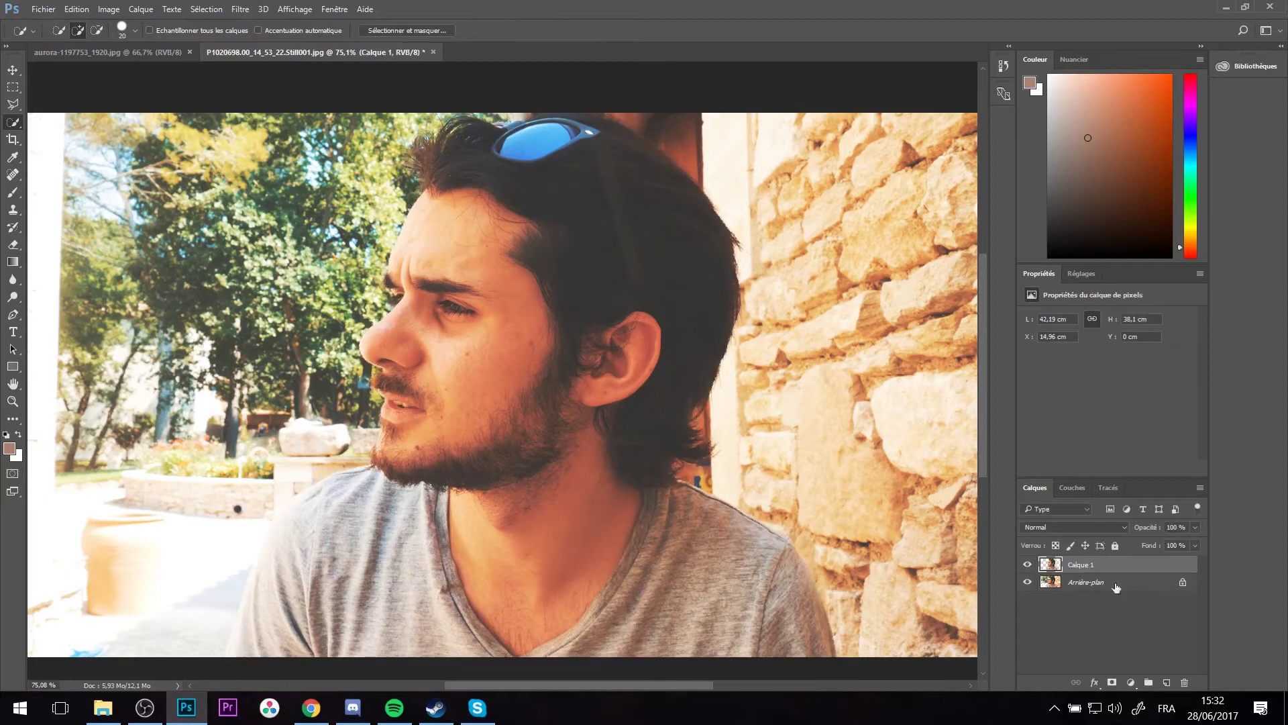
pyautogui.click(1067, 585)
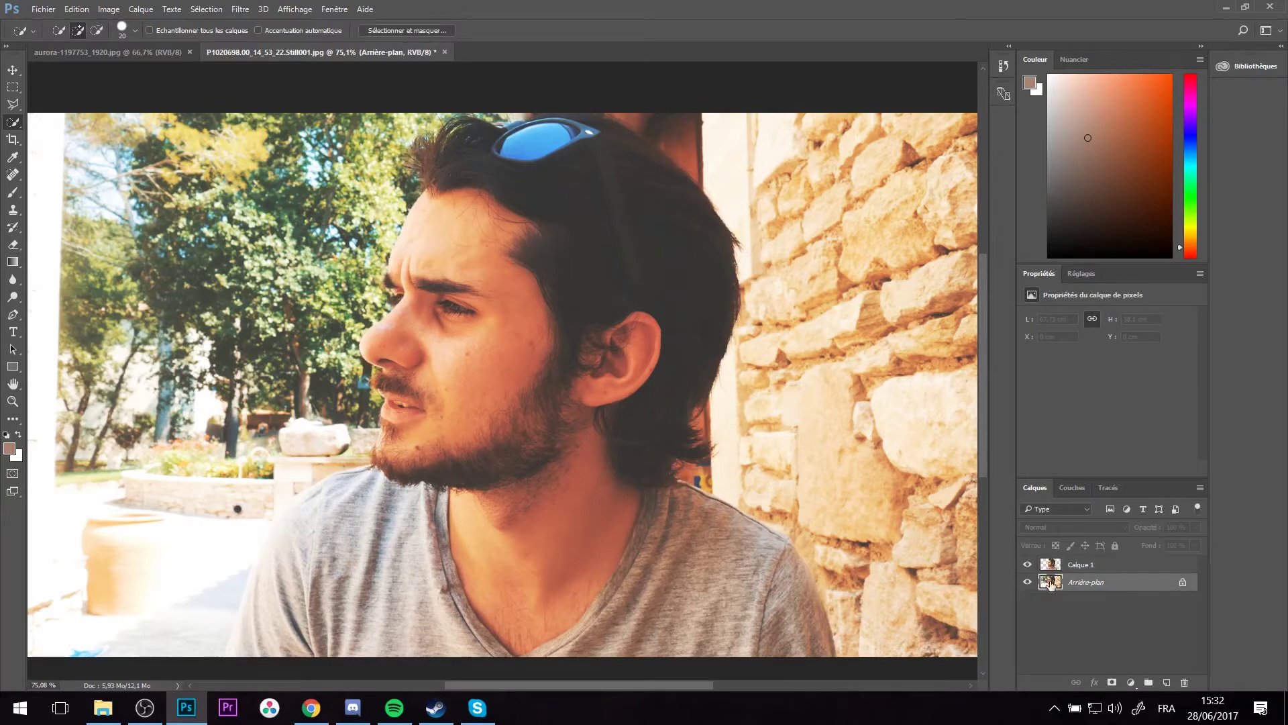
pyautogui.moveTo(1051, 582); pyautogui.dragTo(1184, 682)
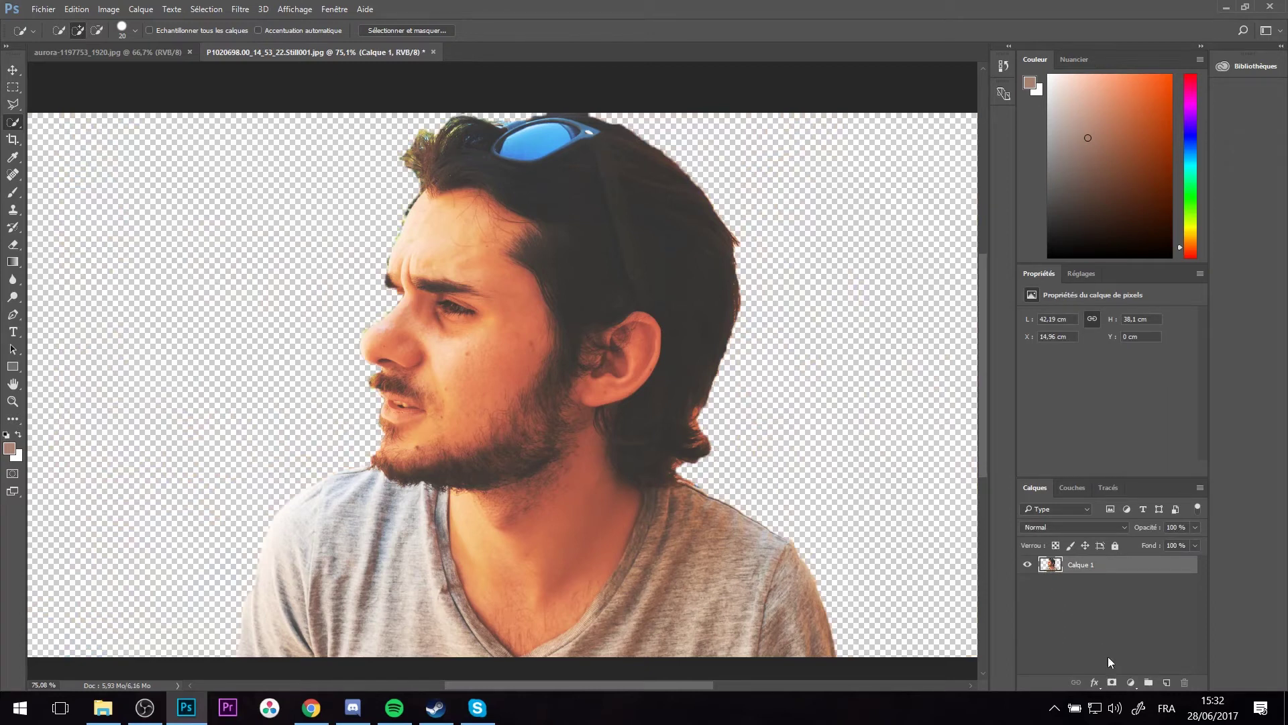
# - Add a Couleur unie fill layer set to white, ffffff
pyautogui.click(1132, 683)
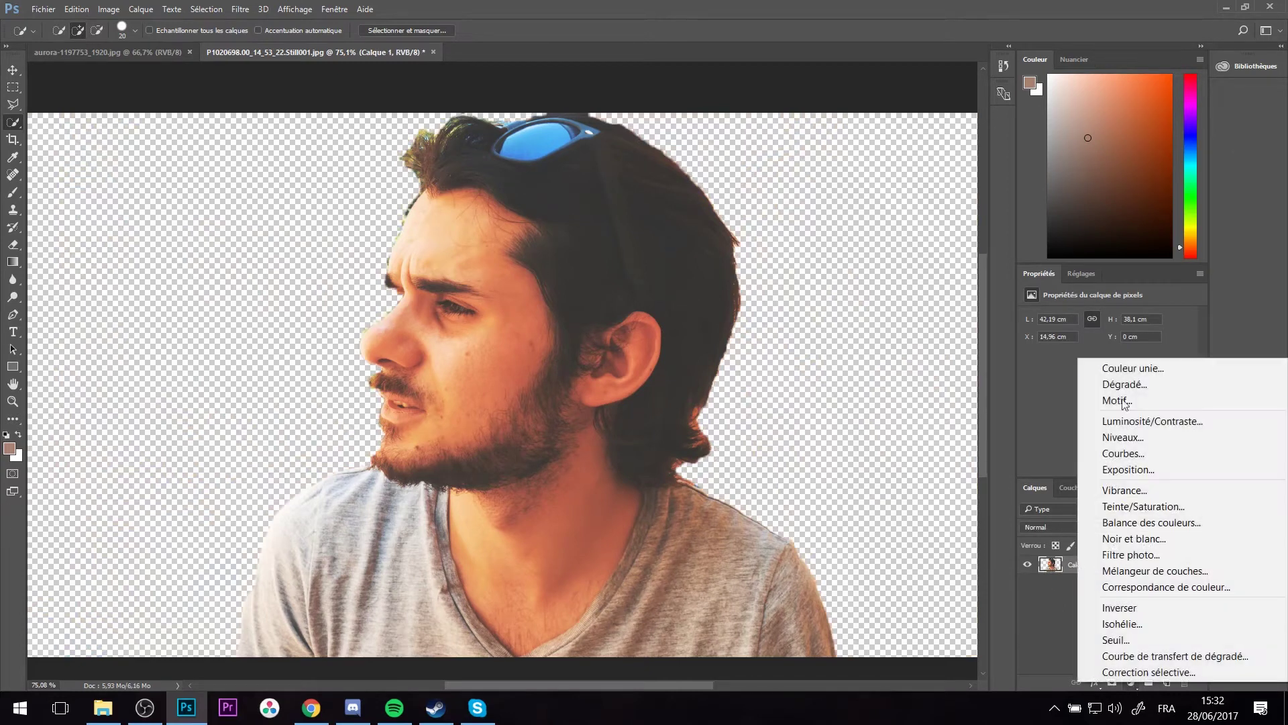
pyautogui.click(1137, 374)
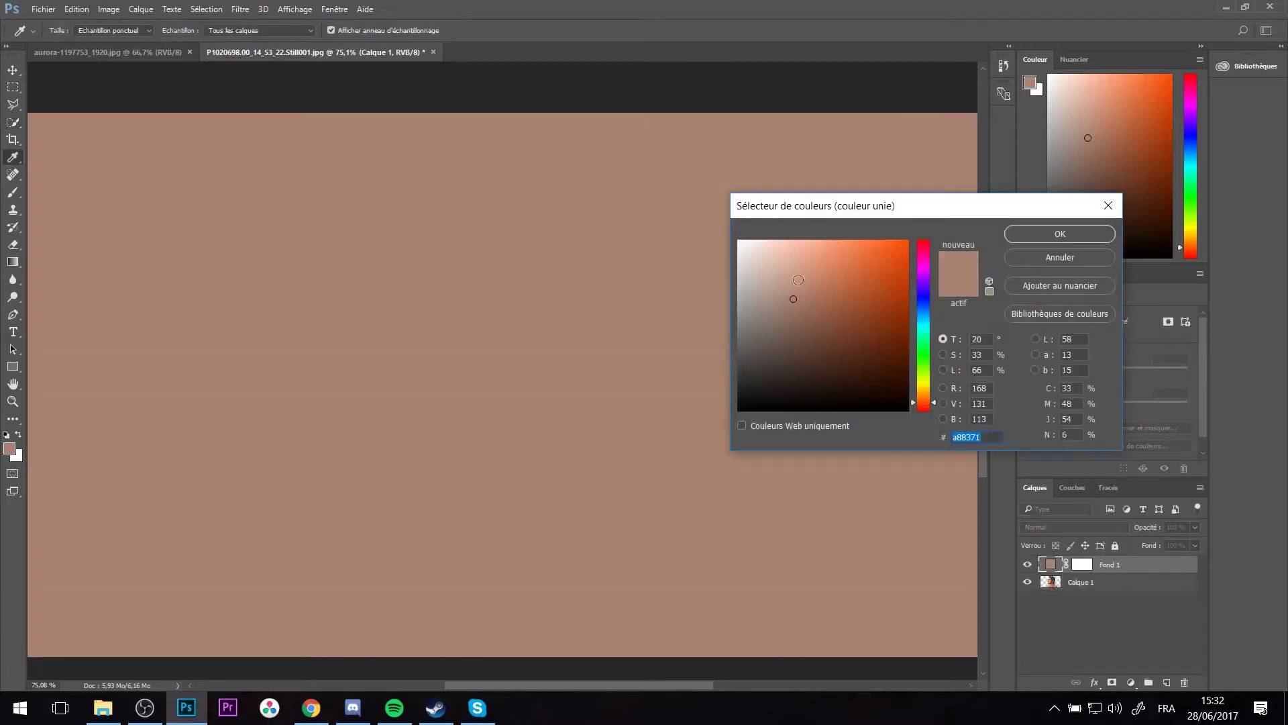
pyautogui.write('ffffff')
pyautogui.click(1051, 233)
# - Move the white fill below Calque 1 and desaturate the man to black and white
pyautogui.press('w')
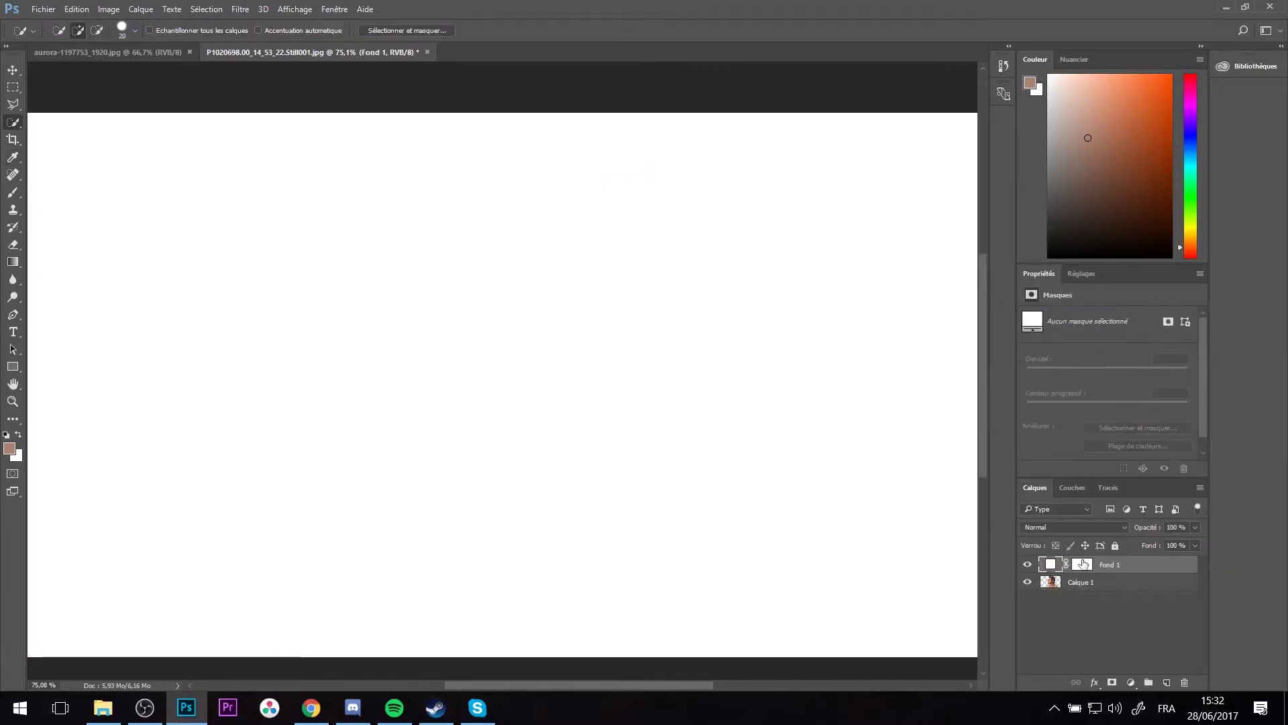
pyautogui.moveTo(1105, 567); pyautogui.dragTo(1098, 588)
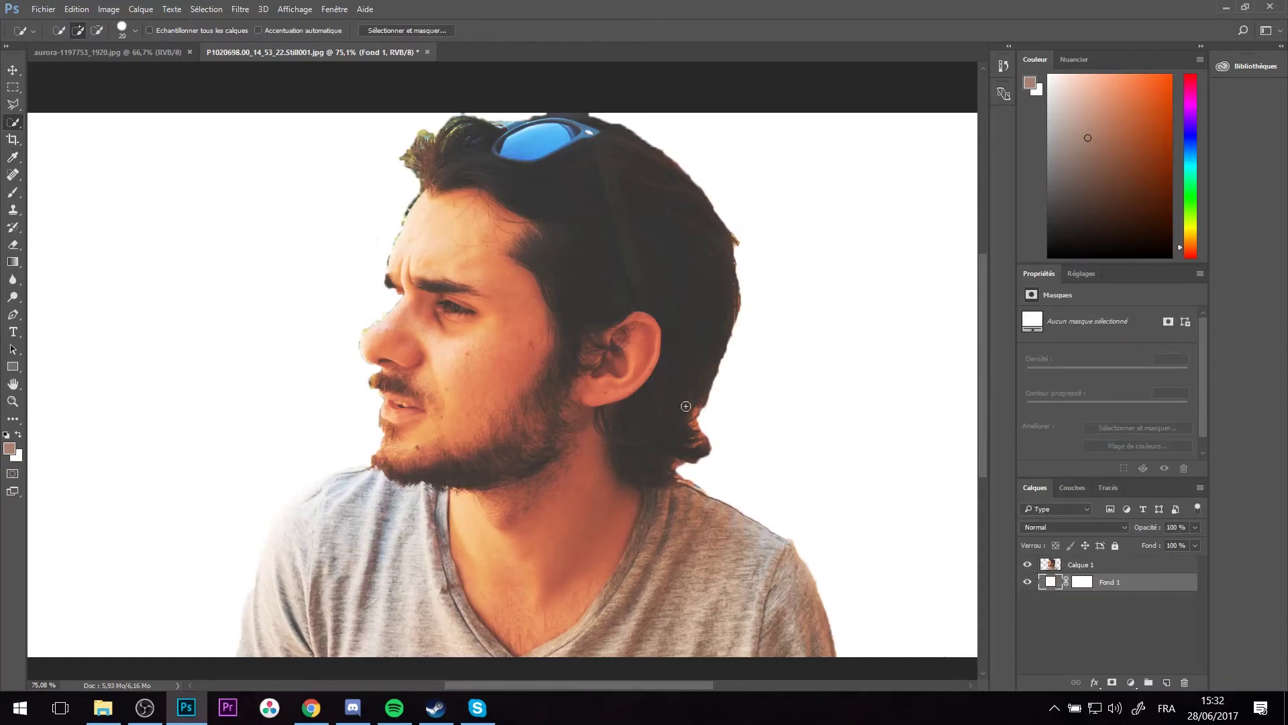
pyautogui.hotkey('ctrl', 'shift', 'u')
pyautogui.click(1092, 566)
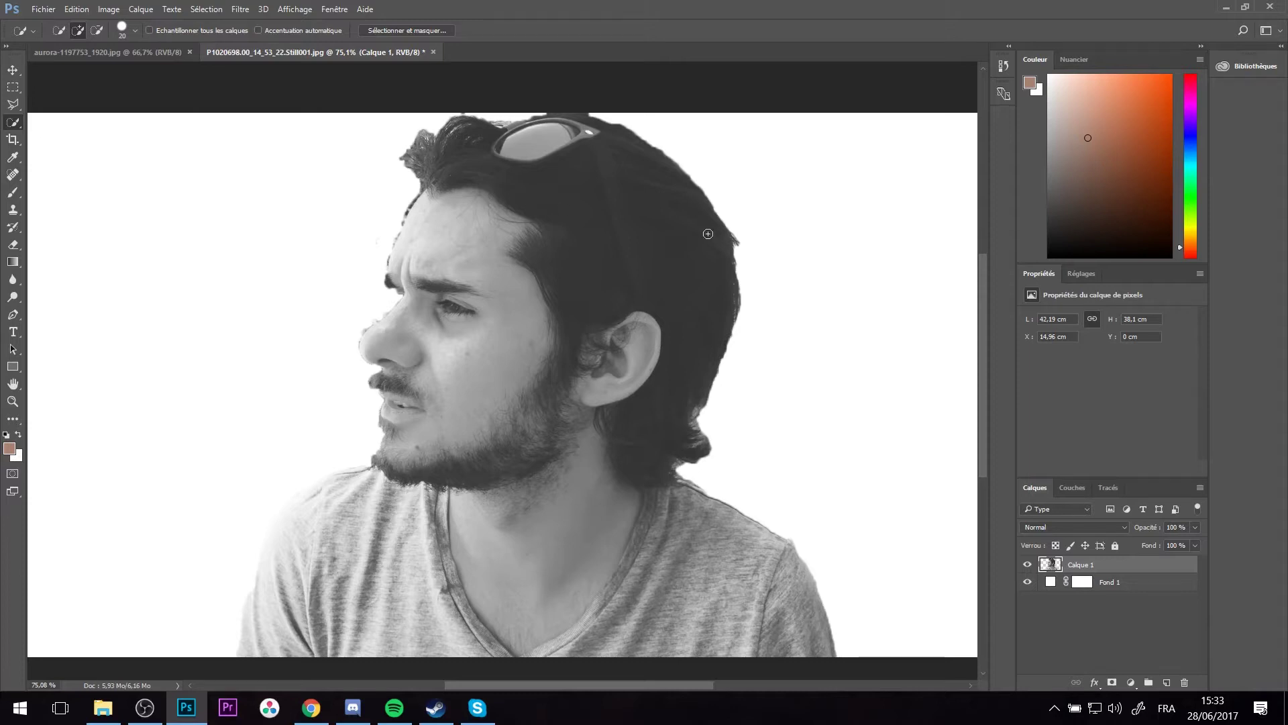
# - Drag the aurora image into the portrait document as Calque 2 and shift it down
pyautogui.click(150, 50)
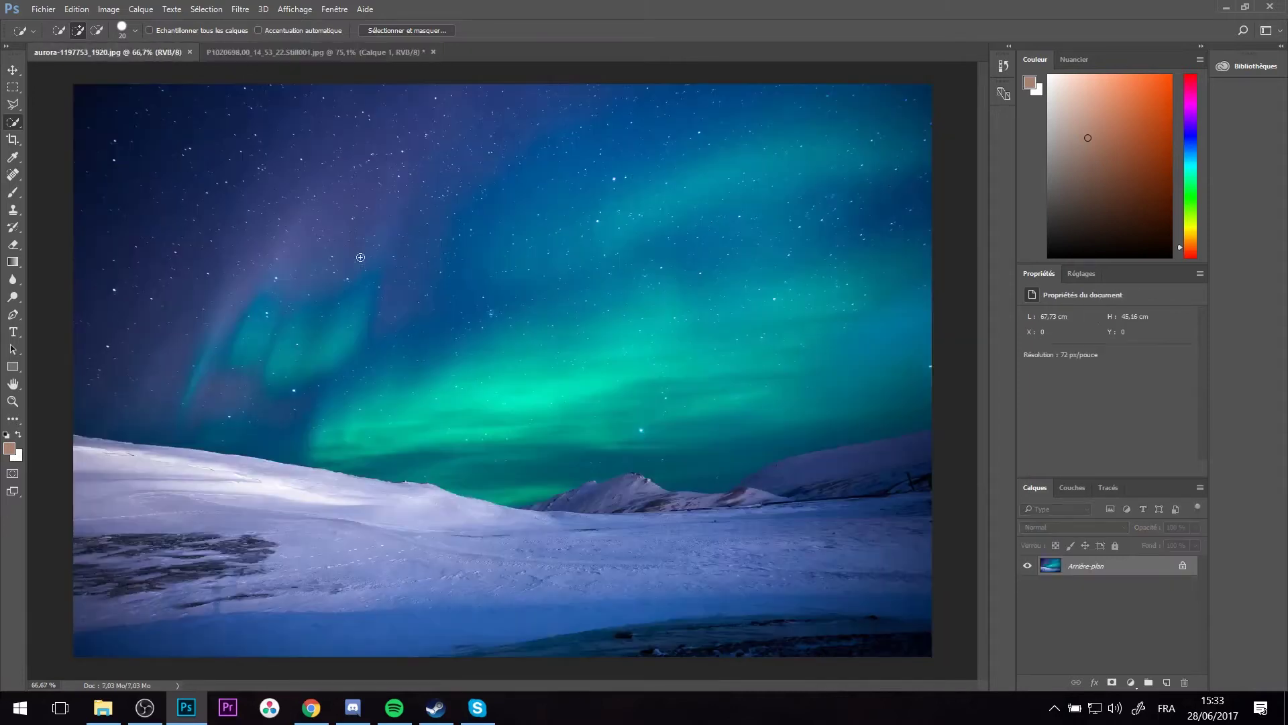
pyautogui.moveTo(1075, 568); pyautogui.dragTo(1078, 604)
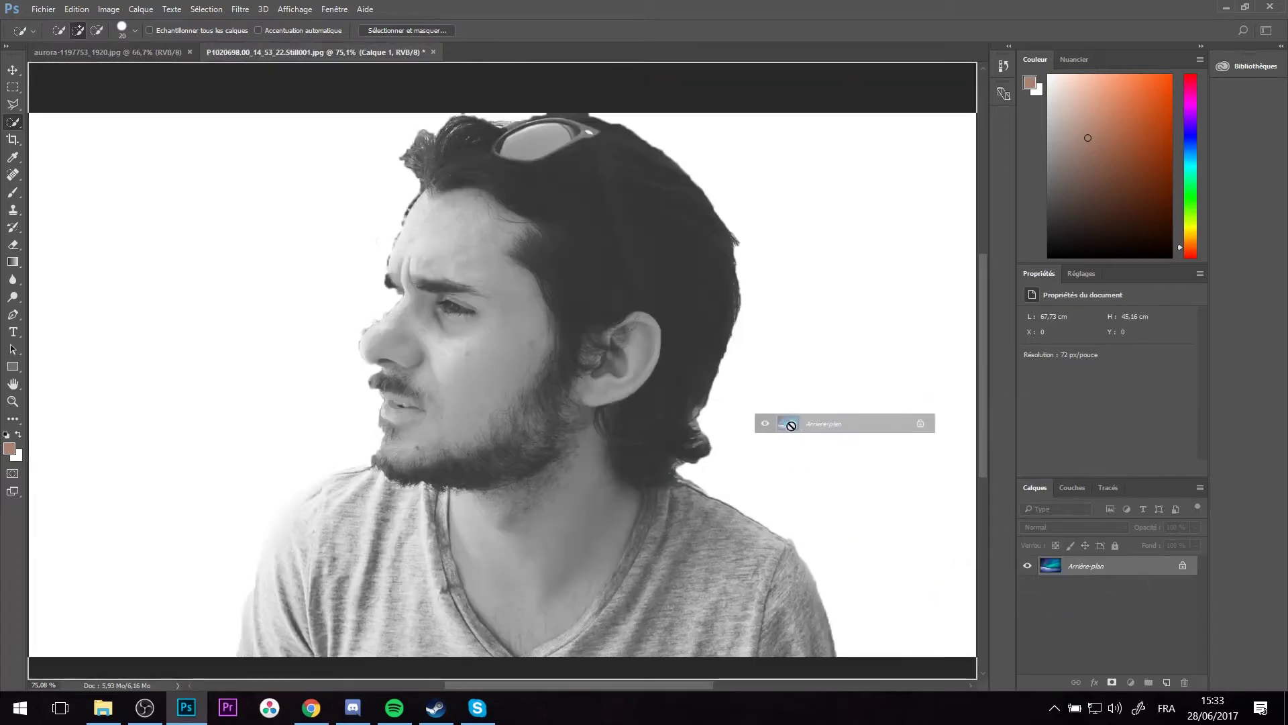
pyautogui.moveTo(1079, 604); pyautogui.dragTo(810, 367)
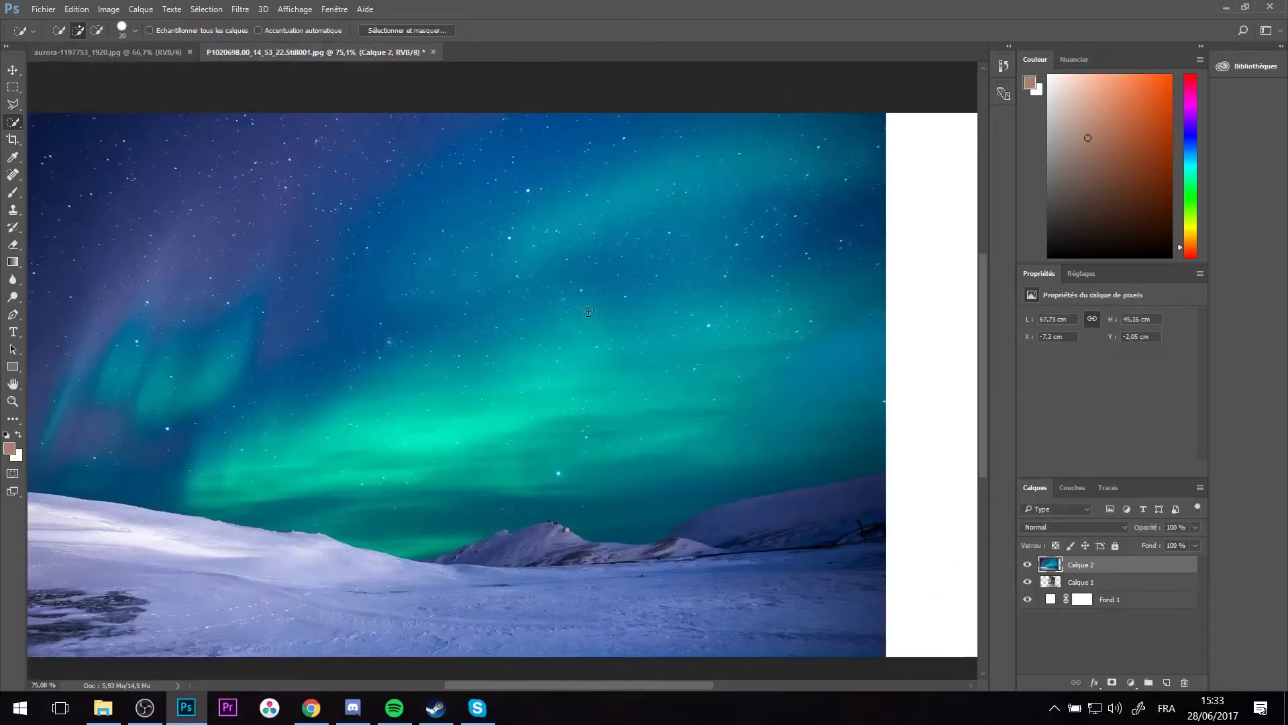
pyautogui.scroll(-2, 608, 318)
pyautogui.scroll(1, 571, 321)
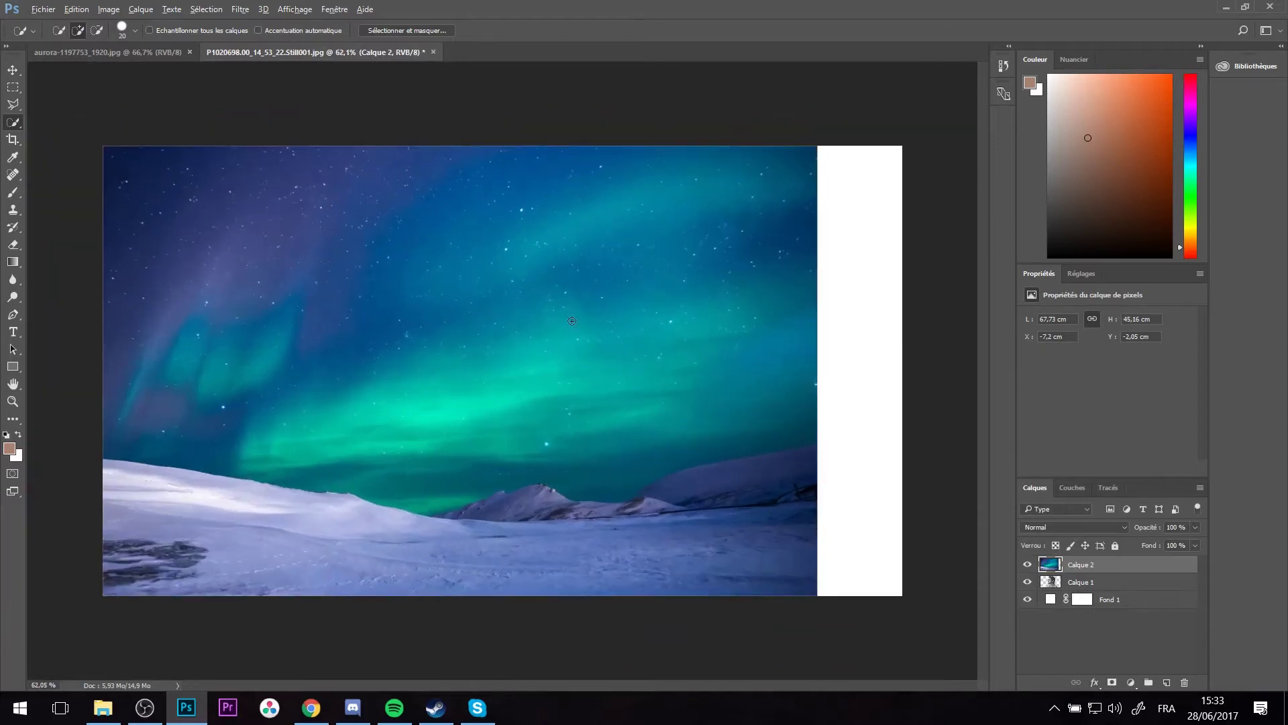
pyautogui.click(13, 70)
pyautogui.moveTo(255, 236)
pyautogui.mouseDown()
pyautogui.moveTo(337, 479)
pyautogui.moveTo(332, 503)
pyautogui.mouseUp()
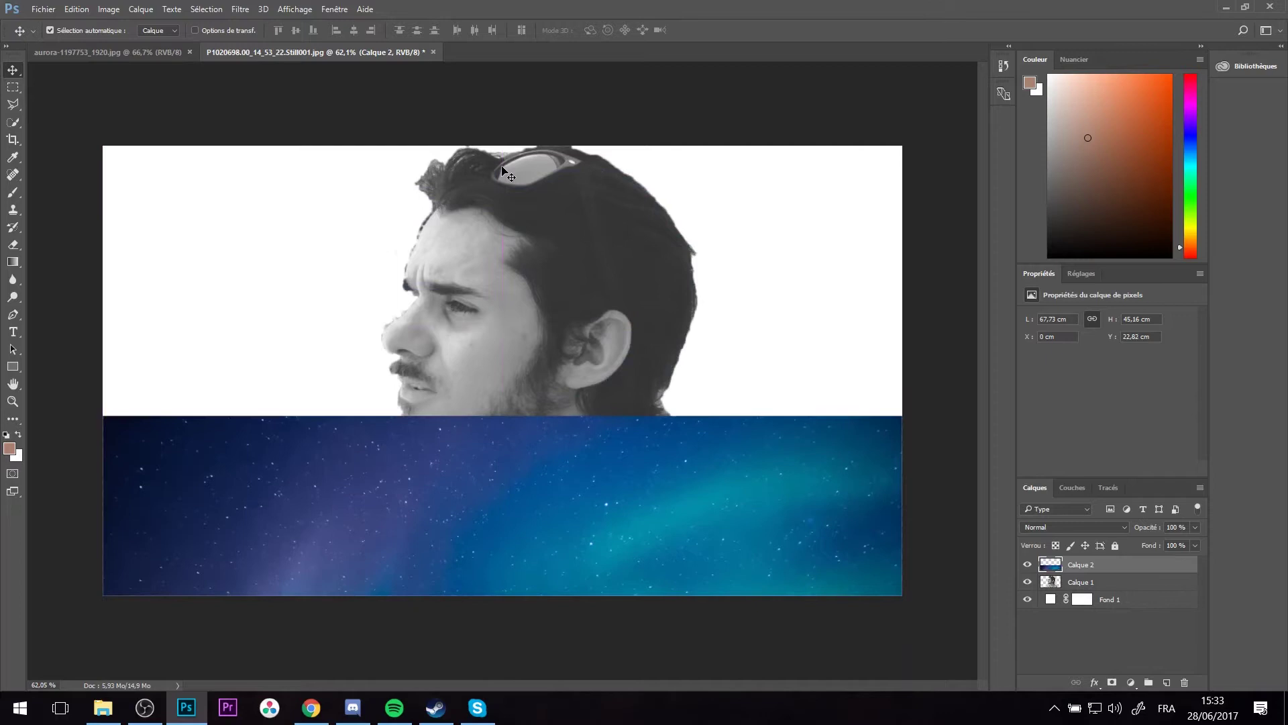
# - Crop the canvas, extending it upward and widening the left side
pyautogui.press('c')
pyautogui.moveTo(502, 146); pyautogui.dragTo(502, 116)
pyautogui.moveTo(104, 244)
pyautogui.mouseDown()
pyautogui.moveTo(91, 239)
pyautogui.moveTo(103, 239)
pyautogui.mouseUp()
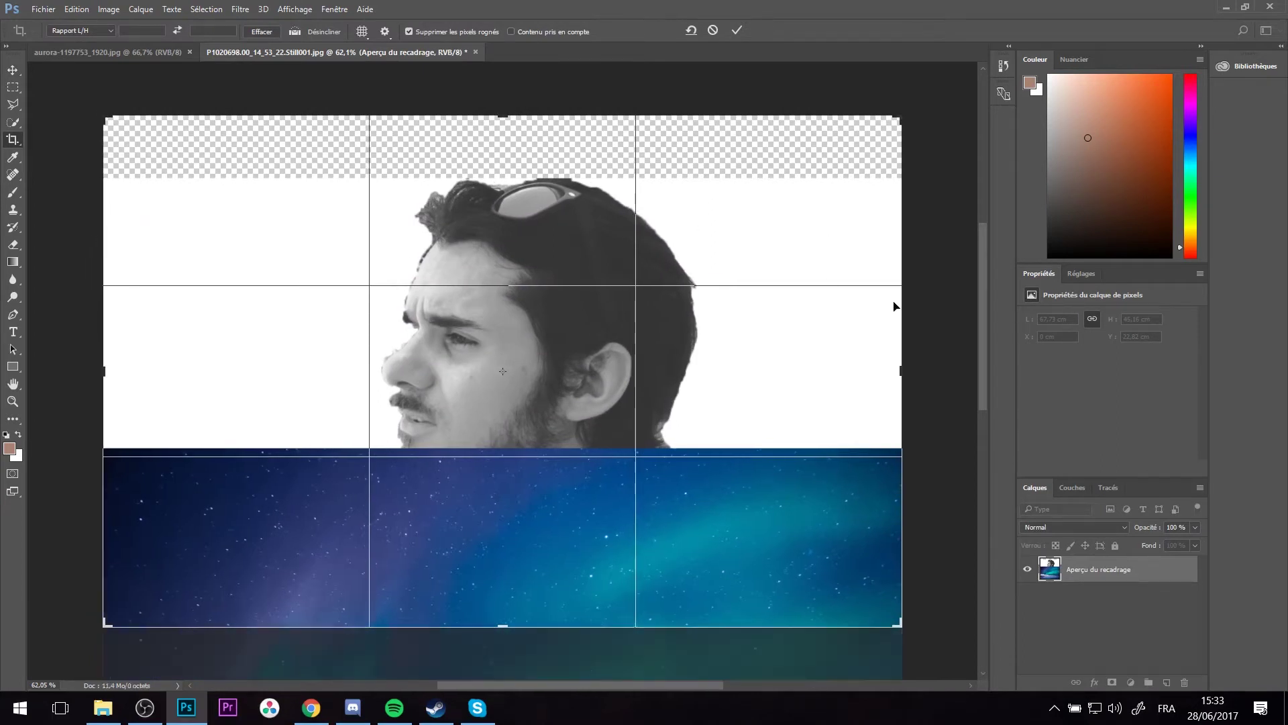
pyautogui.click(737, 30)
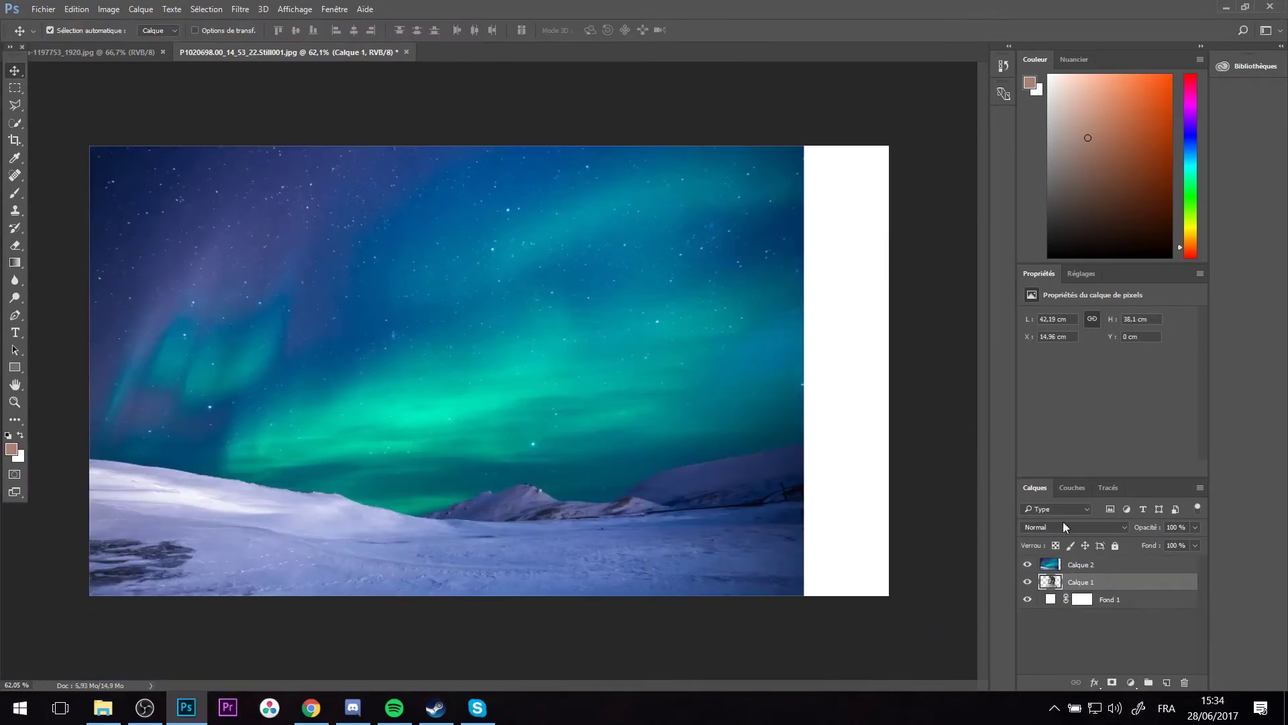
# - Lower the aurora layer to 52% opacity and position it over the man's head
pyautogui.click(410, 249)
pyautogui.moveTo(582, 308); pyautogui.dragTo(598, 300)
pyautogui.moveTo(1150, 530)
pyautogui.mouseDown()
pyautogui.moveTo(1106, 528)
pyautogui.moveTo(1119, 530)
pyautogui.mouseUp()
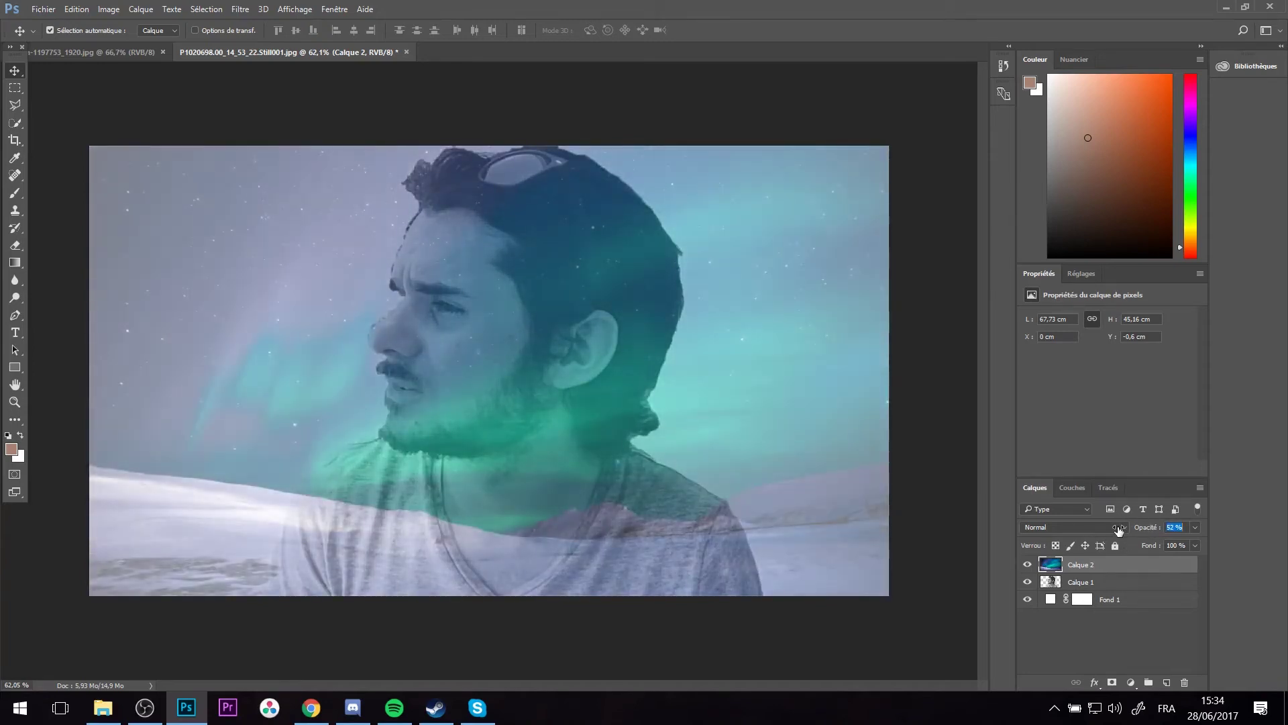
pyautogui.moveTo(552, 369); pyautogui.dragTo(560, 394)
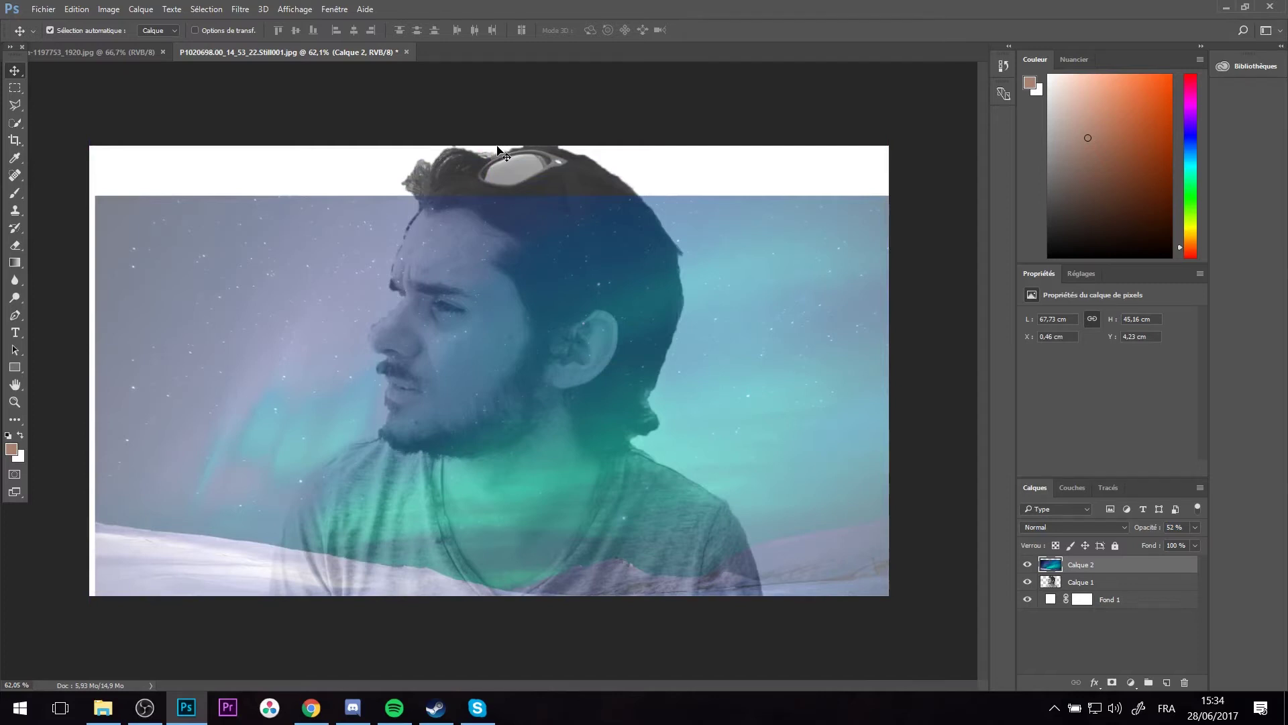
# - Crop to add canvas above the portrait and move the aurora up toward the top
pyautogui.press('c')
pyautogui.moveTo(492, 146); pyautogui.dragTo(490, 118)
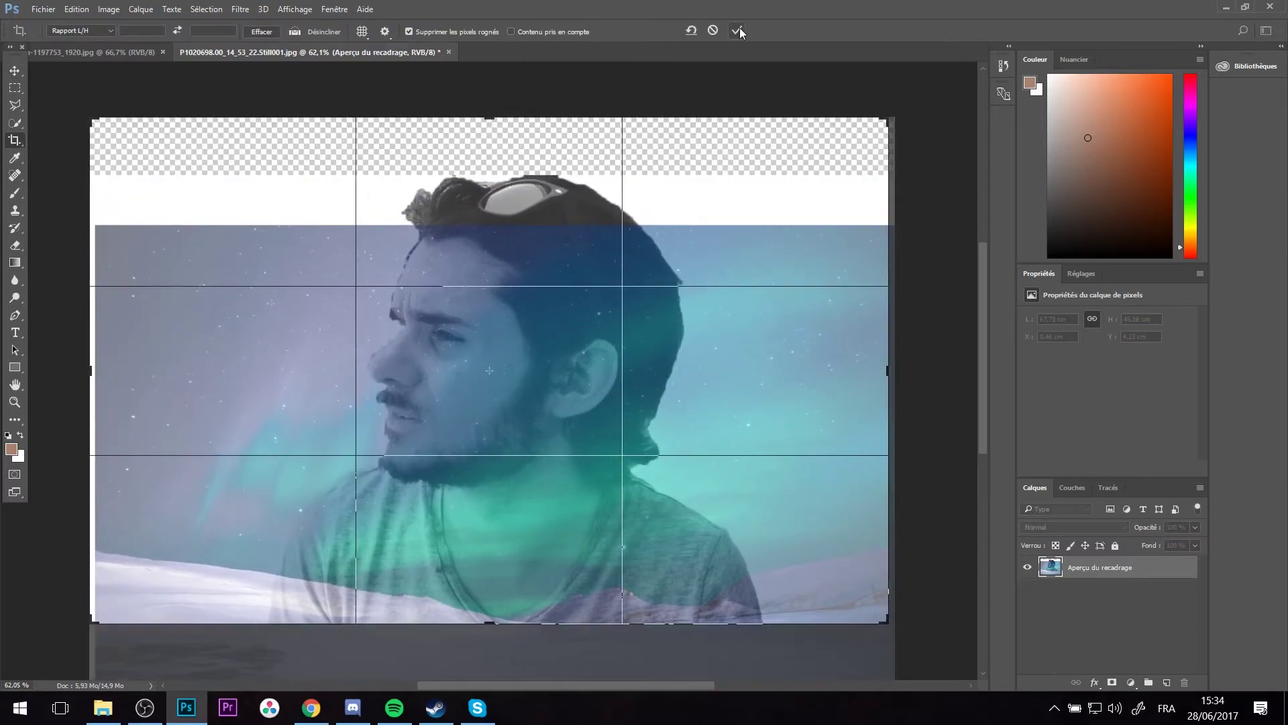
pyautogui.click(739, 30)
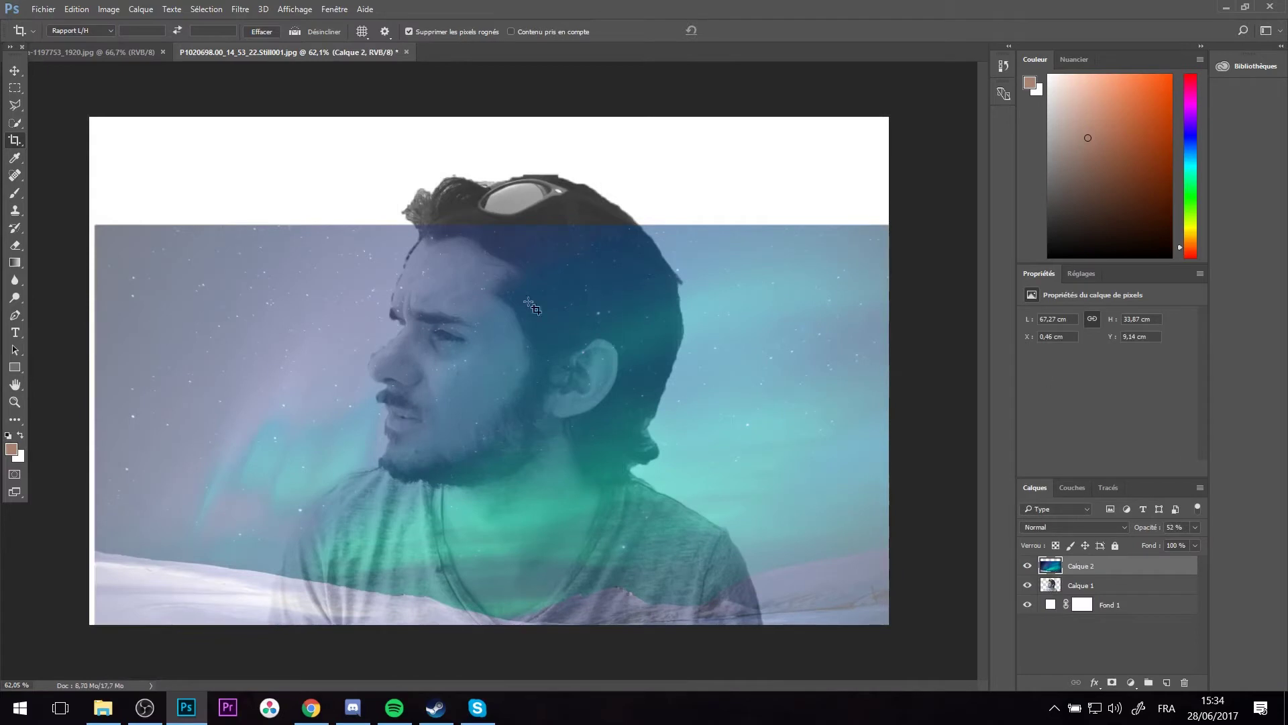
pyautogui.press('v')
pyautogui.moveTo(339, 317)
pyautogui.mouseDown()
pyautogui.moveTo(336, 179)
pyautogui.moveTo(344, 241)
pyautogui.moveTo(336, 230)
pyautogui.mouseUp()
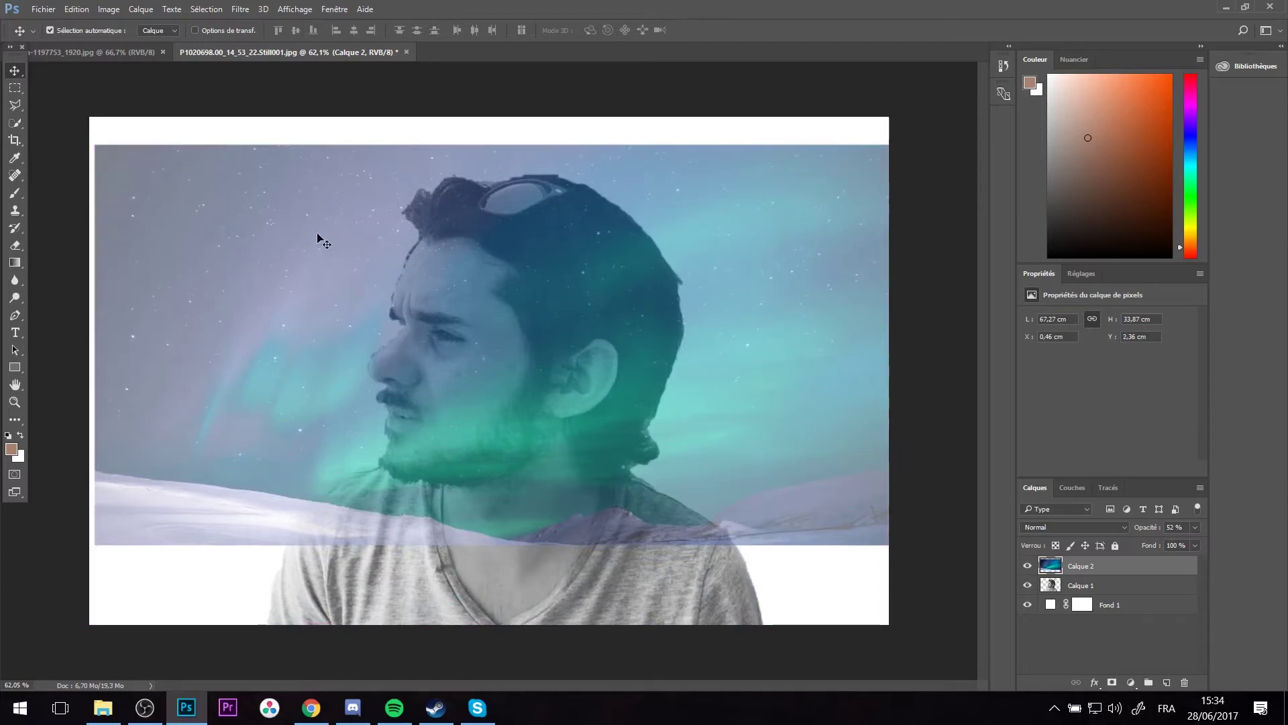
# - Free-transform the aurora layer to about 82% by 87%, centred across the canvas top
pyautogui.hotkey('ctrl', 't')
pyautogui.moveTo(95, 144); pyautogui.dragTo(262, 229)
pyautogui.moveTo(541, 264)
pyautogui.mouseDown()
pyautogui.moveTo(520, 264)
pyautogui.moveTo(481, 203)
pyautogui.mouseUp()
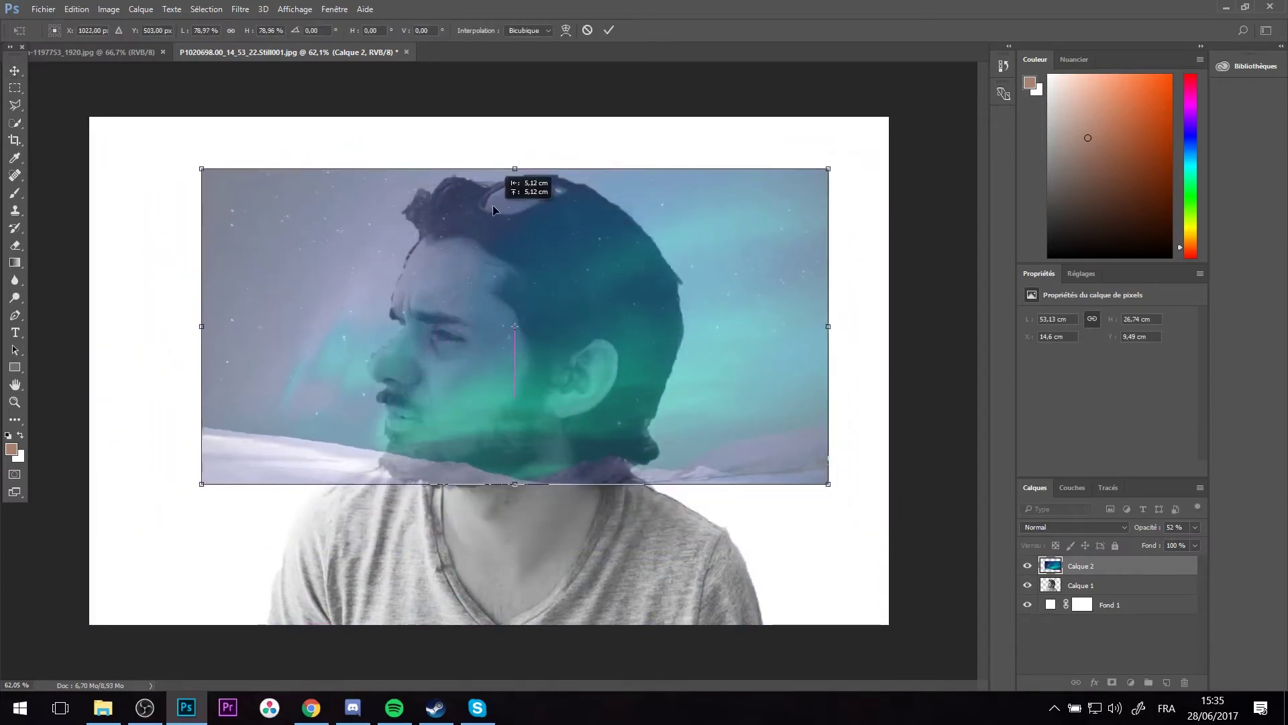
pyautogui.moveTo(200, 168); pyautogui.dragTo(219, 177)
pyautogui.moveTo(471, 240); pyautogui.dragTo(471, 230)
pyautogui.moveTo(206, 166); pyautogui.dragTo(316, 91)
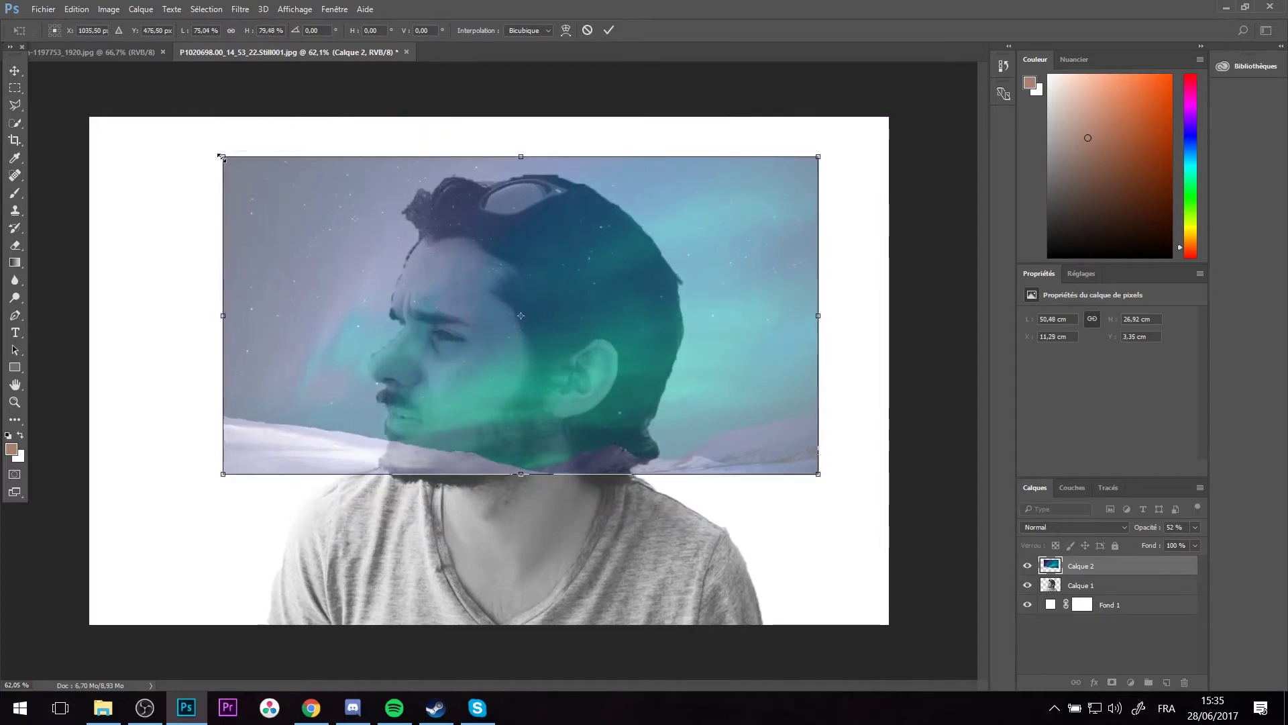
pyautogui.moveTo(236, 156); pyautogui.dragTo(284, 190)
pyautogui.moveTo(457, 291); pyautogui.dragTo(420, 295)
pyautogui.moveTo(247, 198); pyautogui.dragTo(145, 124)
pyautogui.moveTo(368, 246); pyautogui.dragTo(402, 246)
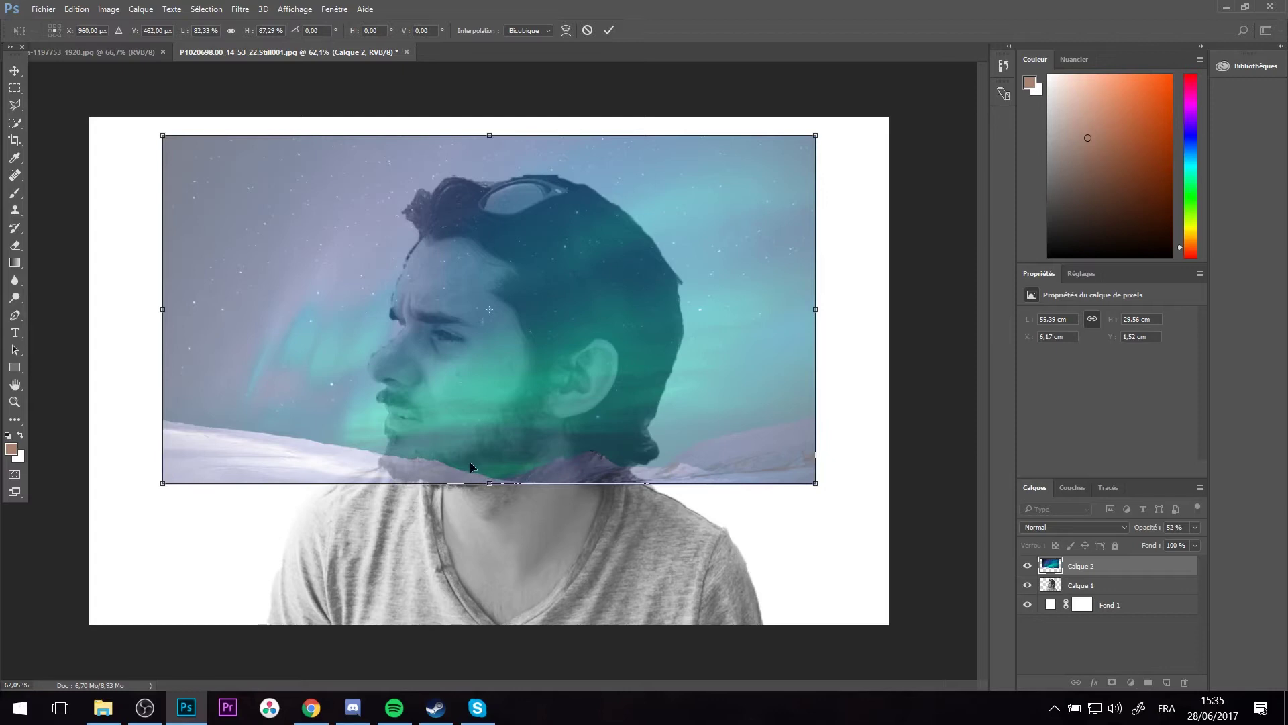
pyautogui.press('Escape')
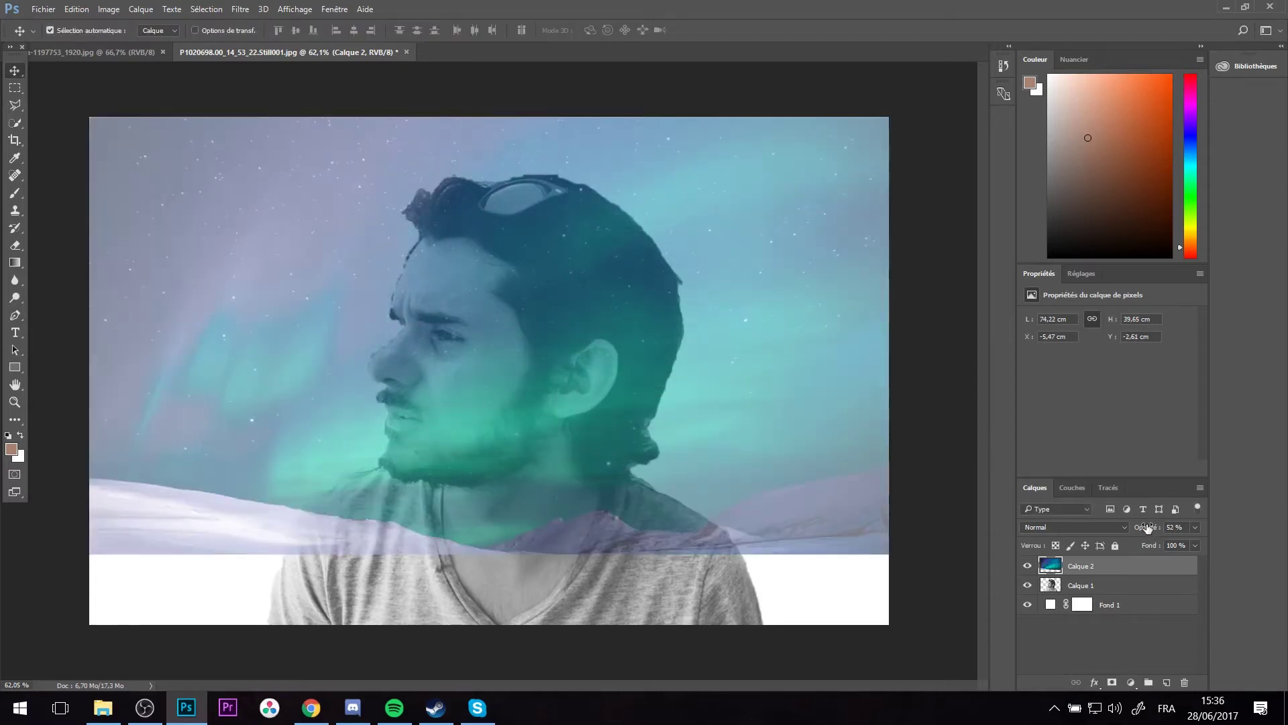
# - Set Calque 2 to 100% opacity and load Calque 1's pixels as a silhouette selection
pyautogui.moveTo(1148, 528); pyautogui.dragTo(1285, 528)
pyautogui.click(1076, 587)
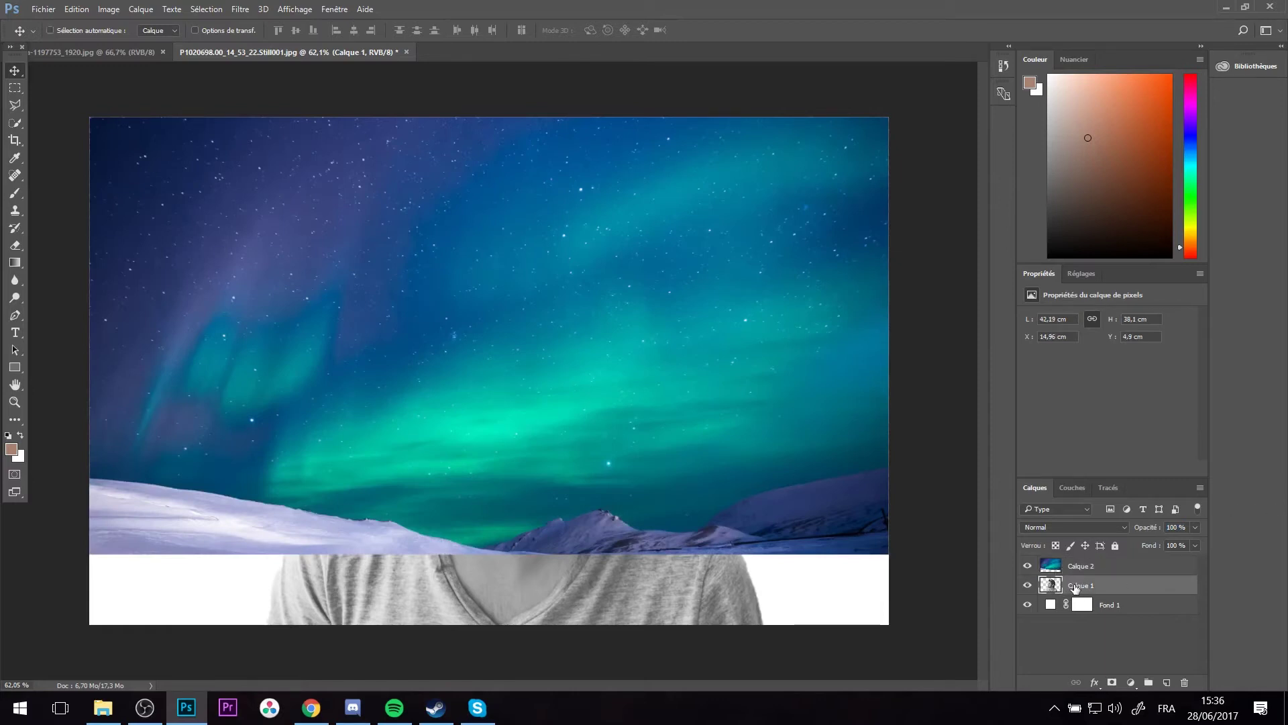
pyautogui.keyDown('ctrl'); pyautogui.click(1049, 585); pyautogui.keyUp('ctrl')
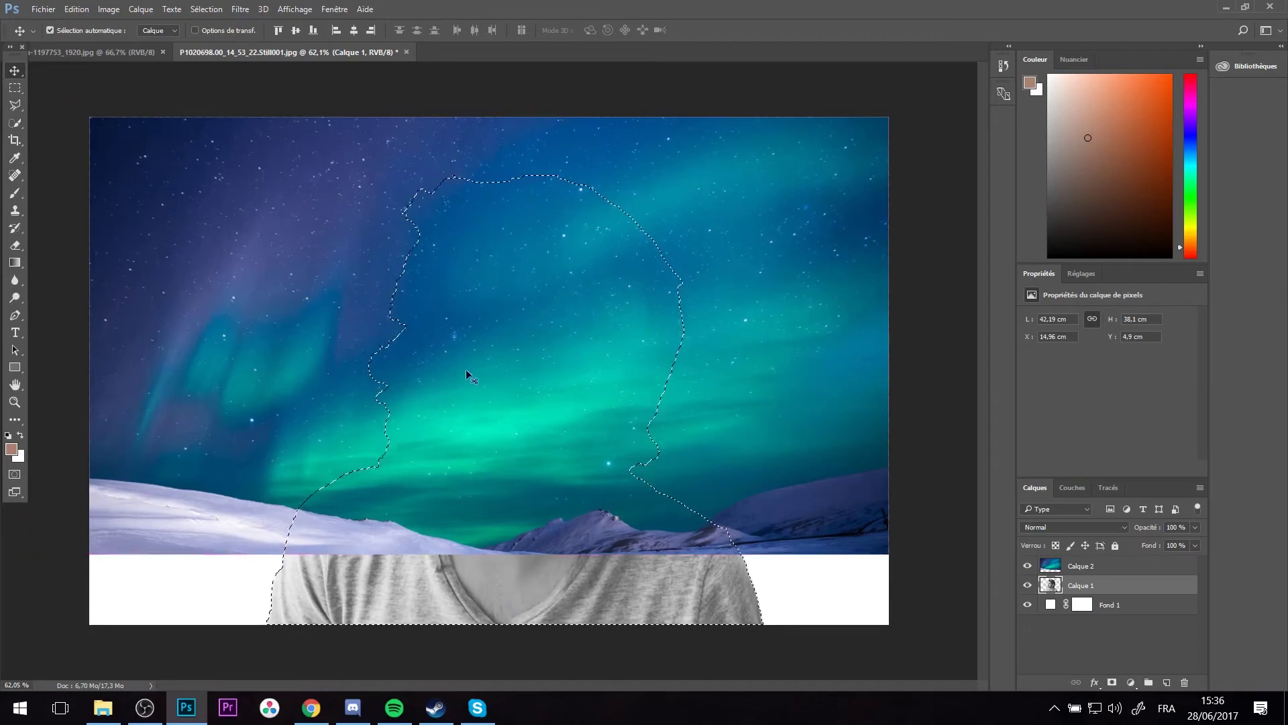
# - Add a layer mask to Calque 2 from the silhouette so the aurora fills only the man
pyautogui.click(1068, 568)
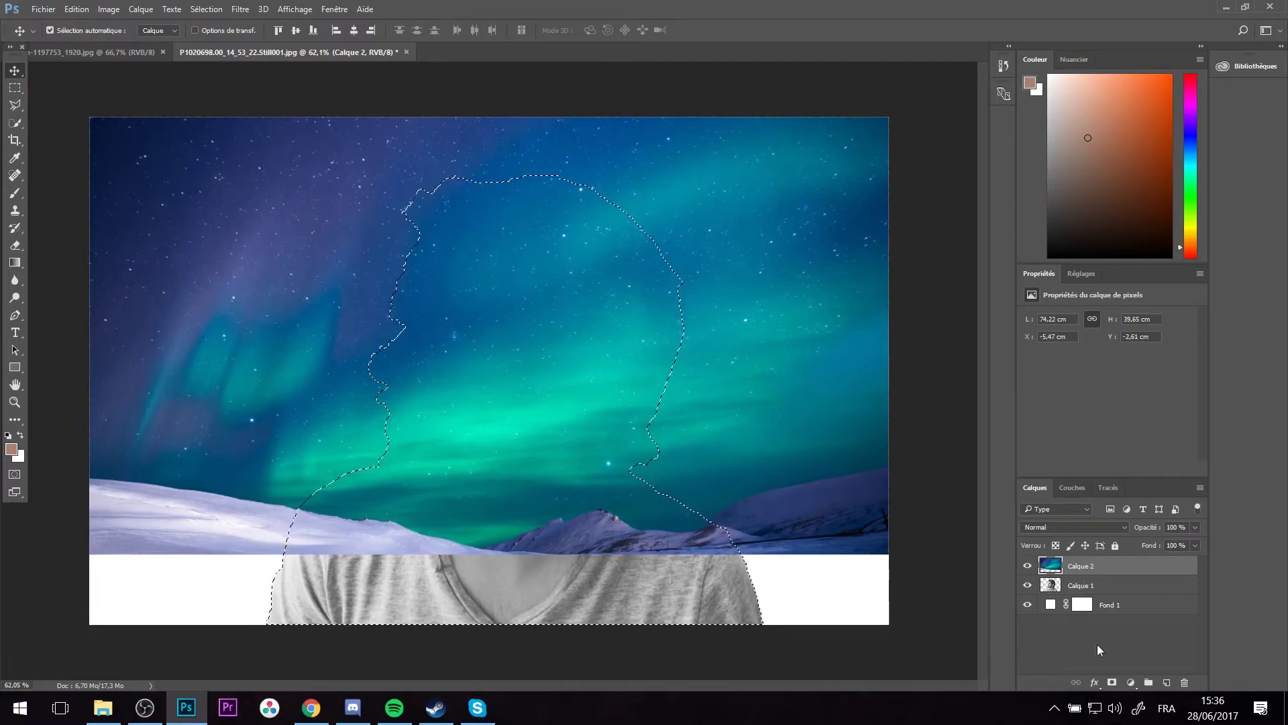
pyautogui.click(1112, 683)
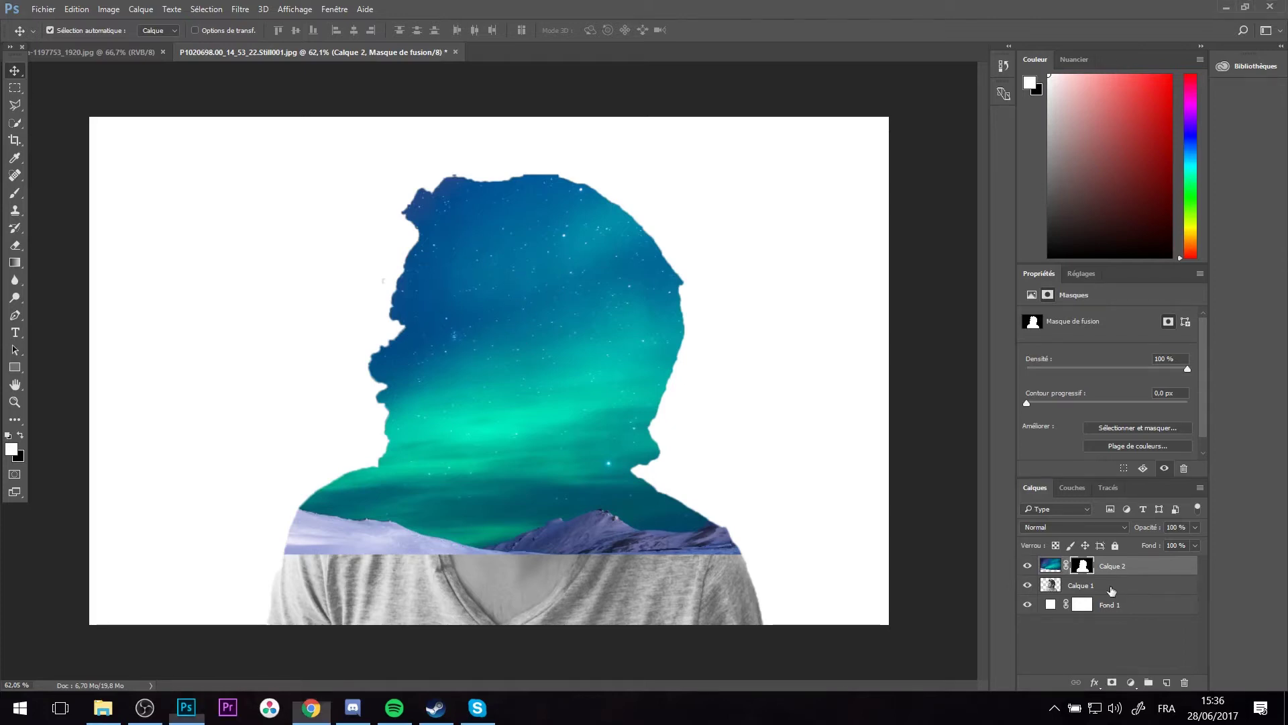
pyautogui.click(1091, 585)
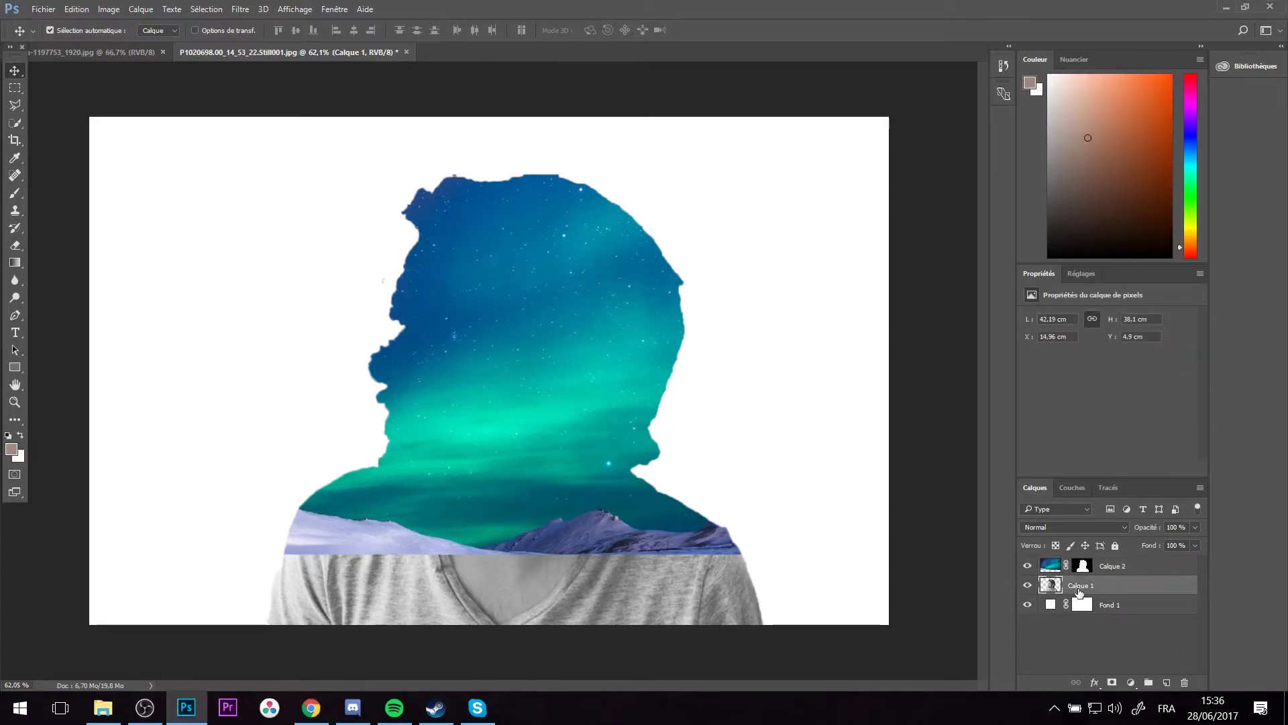
# - Duplicate Calque 1 to the top of the stack and set the copy to Eclaircir blend mode
pyautogui.moveTo(1079, 589); pyautogui.dragTo(1068, 560)
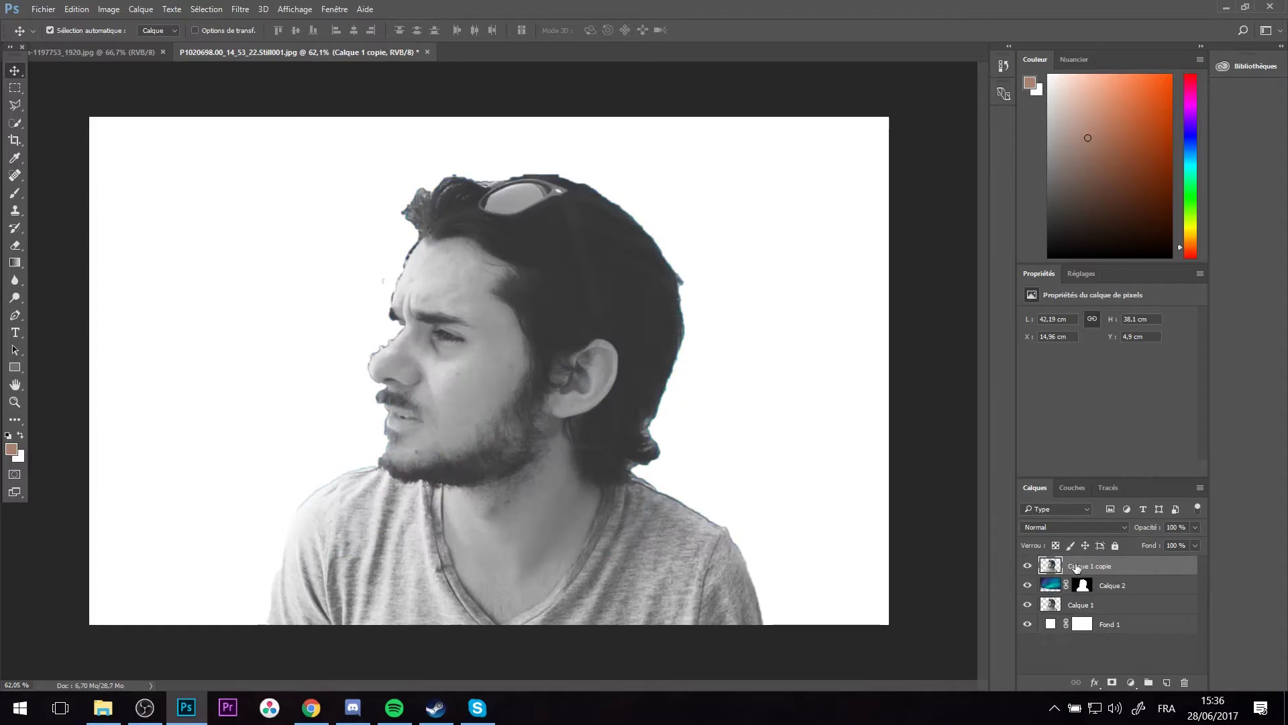
pyautogui.click(1054, 529)
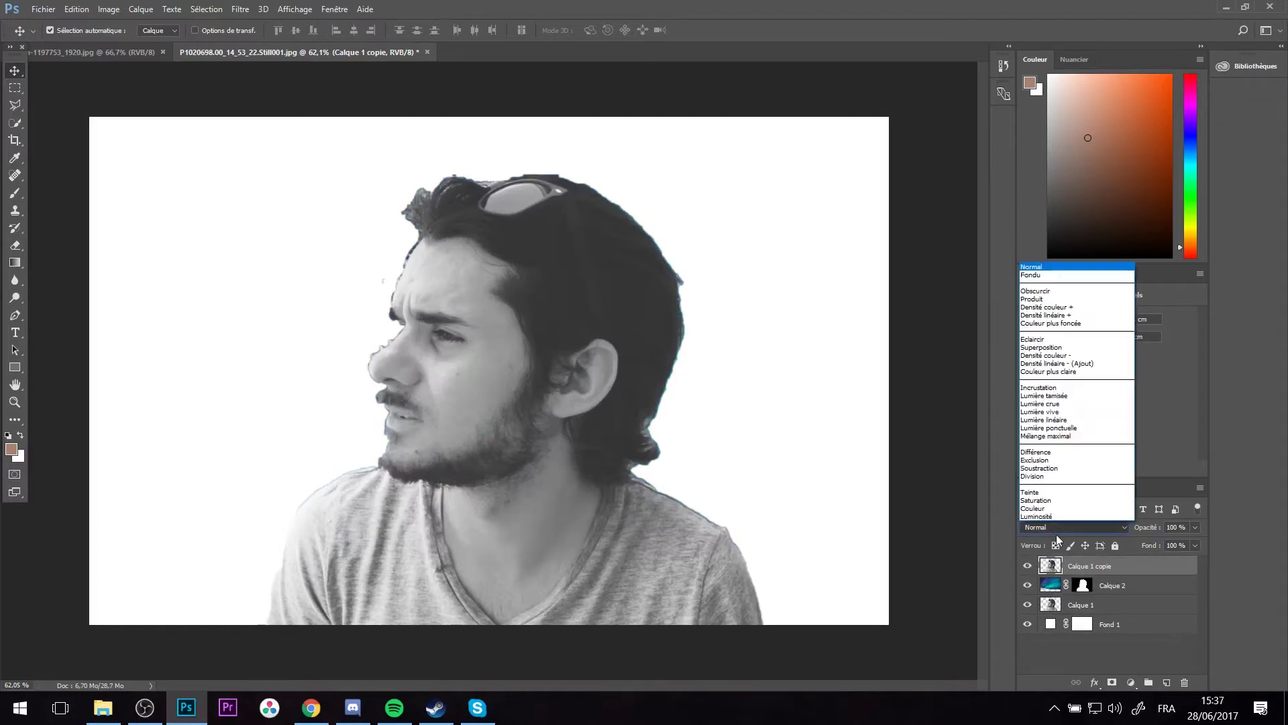
pyautogui.click(1060, 340)
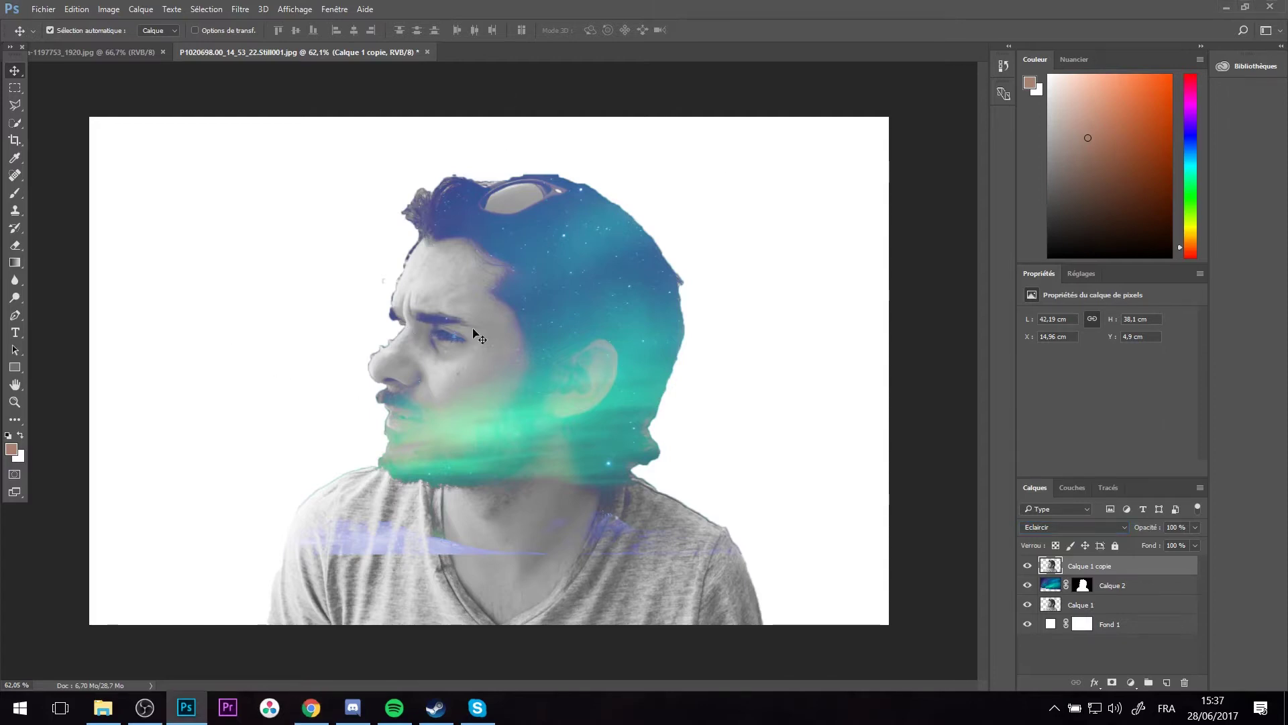
# - Crop off a strip from the bottom of the canvas
pyautogui.press('c')
pyautogui.moveTo(470, 624); pyautogui.dragTo(471, 583)
pyautogui.press('Return')
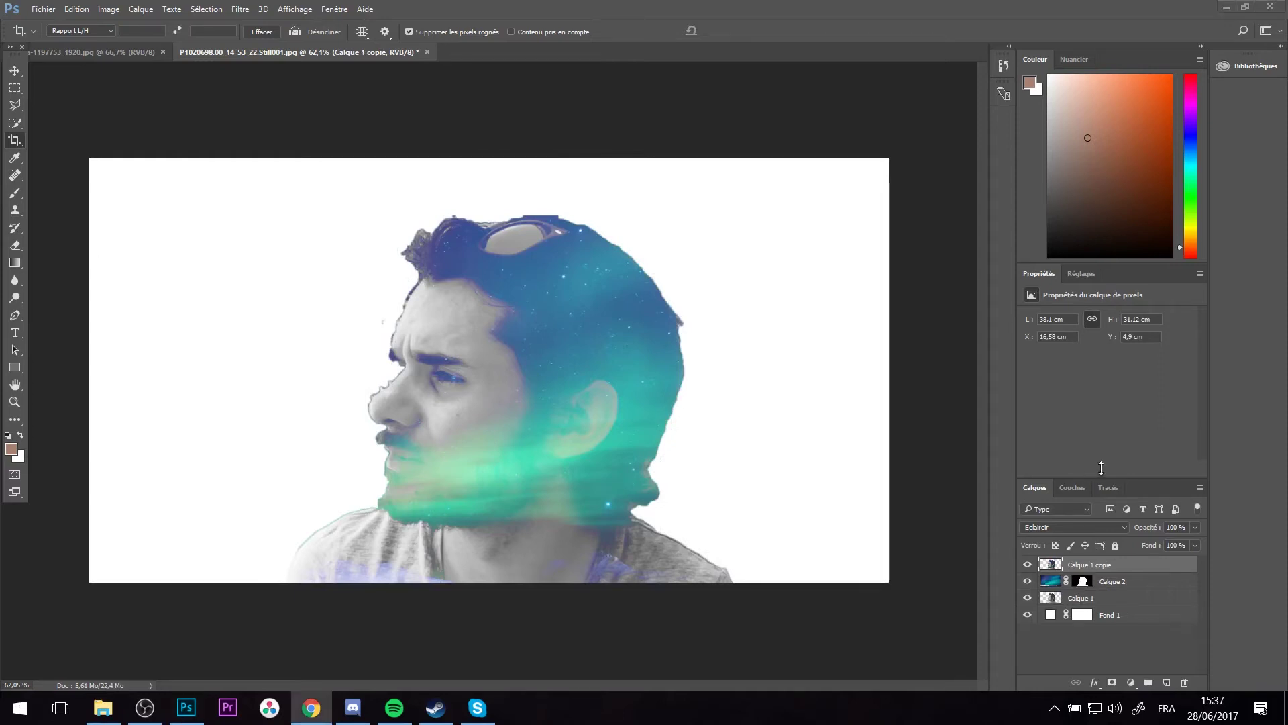
# - Set Calque 1 copie to 50% opacity and add a white layer mask to it
pyautogui.moveTo(1144, 528)
pyautogui.mouseDown()
pyautogui.moveTo(1088, 531)
pyautogui.moveTo(1109, 530)
pyautogui.mouseUp()
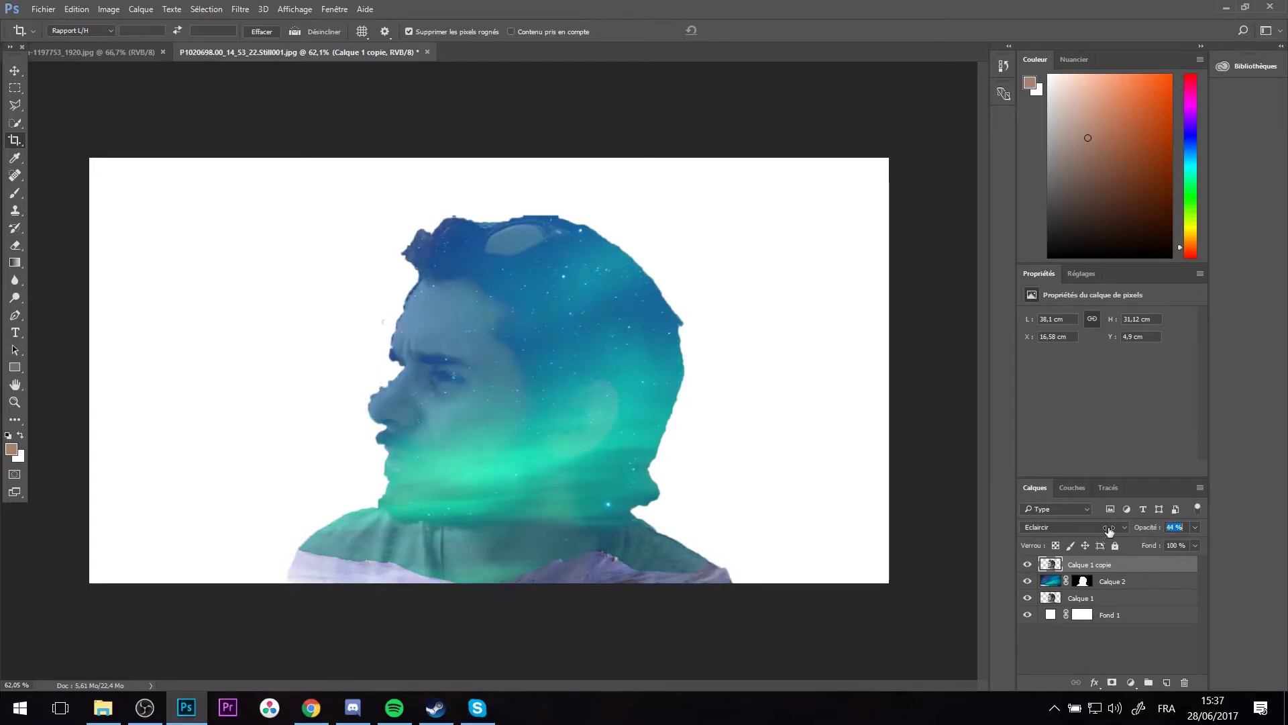
pyautogui.moveTo(1152, 533); pyautogui.dragTo(1159, 535)
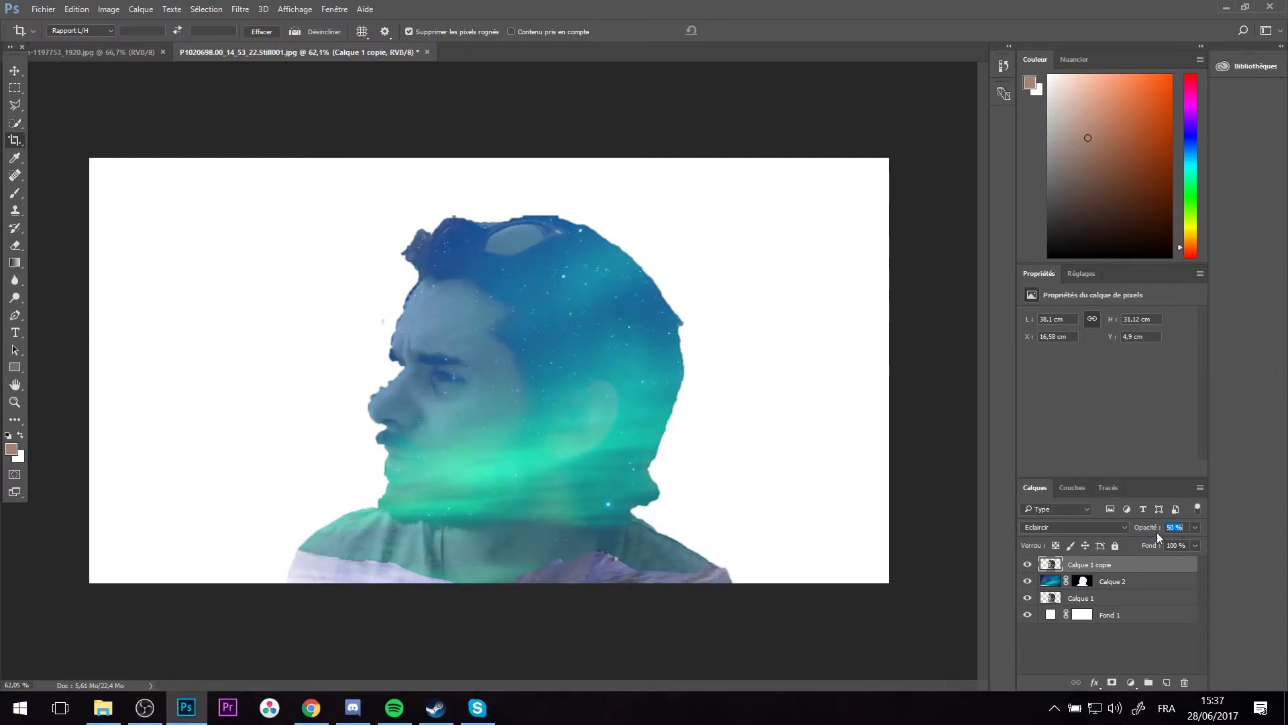
pyautogui.click(1072, 571)
pyautogui.click(1112, 682)
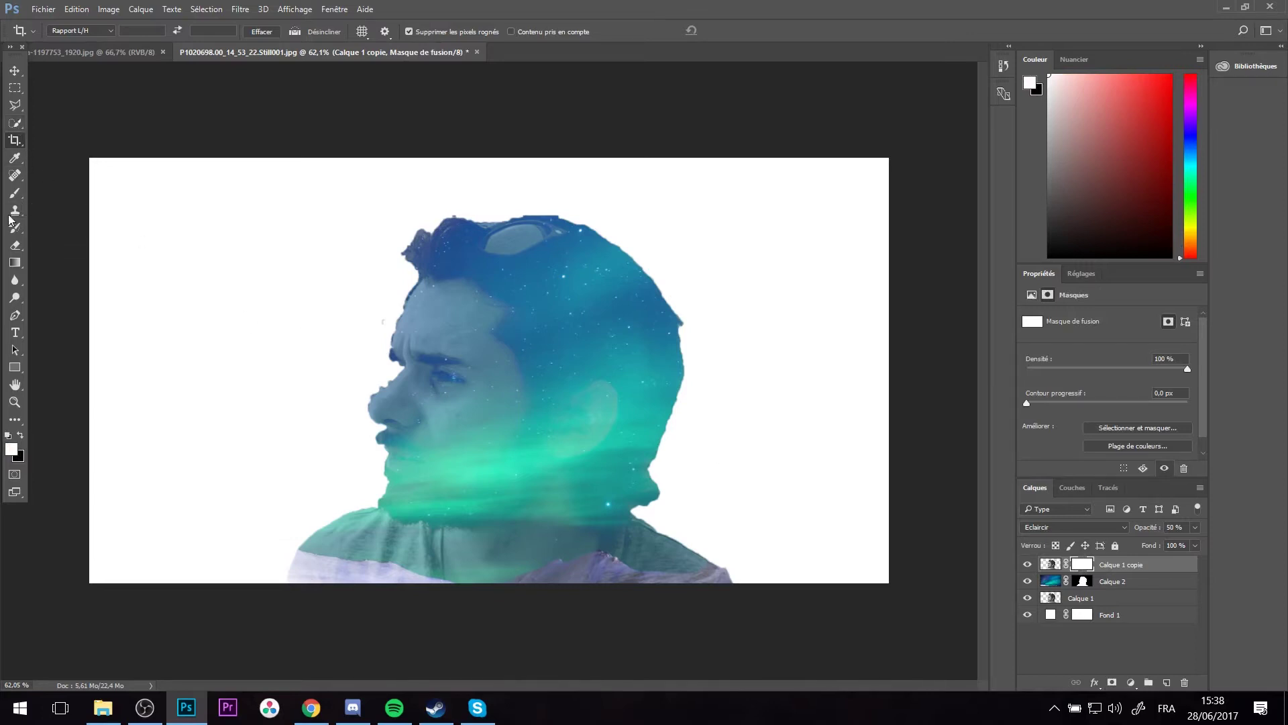
# - Paint black on Calque 1 copie's mask over the forehead, cheek, mouth and chin
pyautogui.click(17, 195)
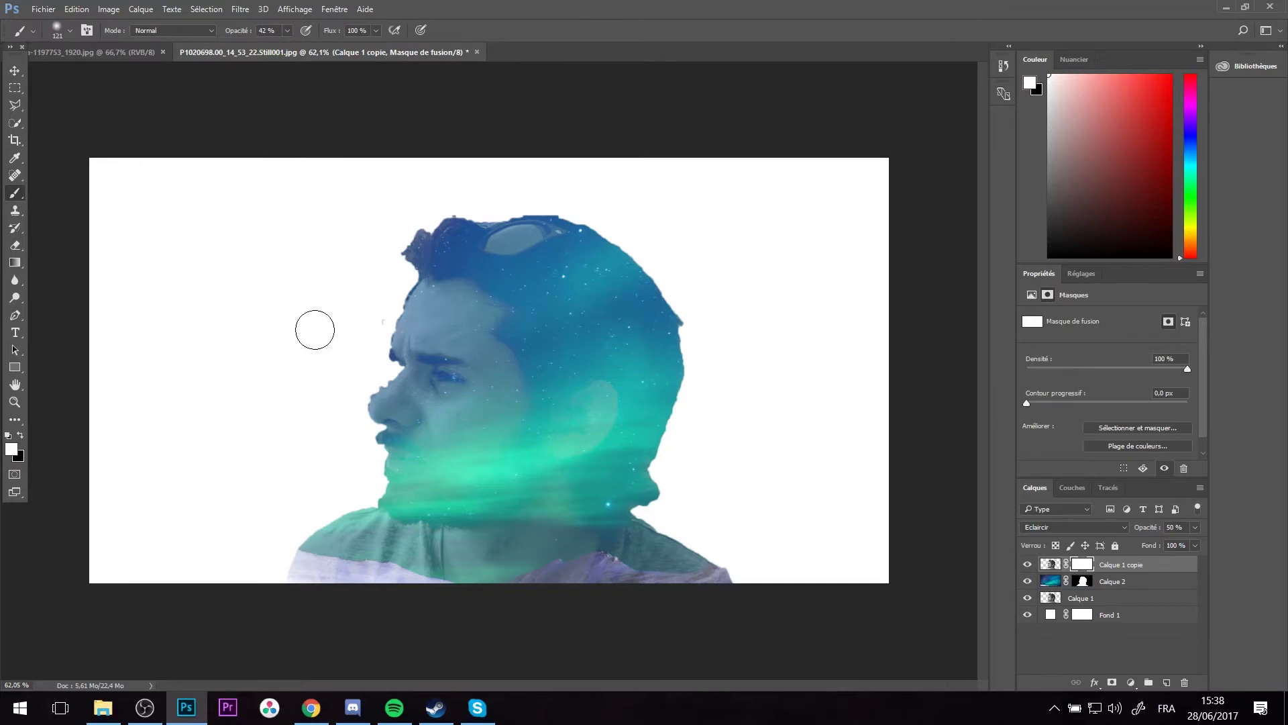
pyautogui.moveTo(439, 295); pyautogui.dragTo(463, 322)
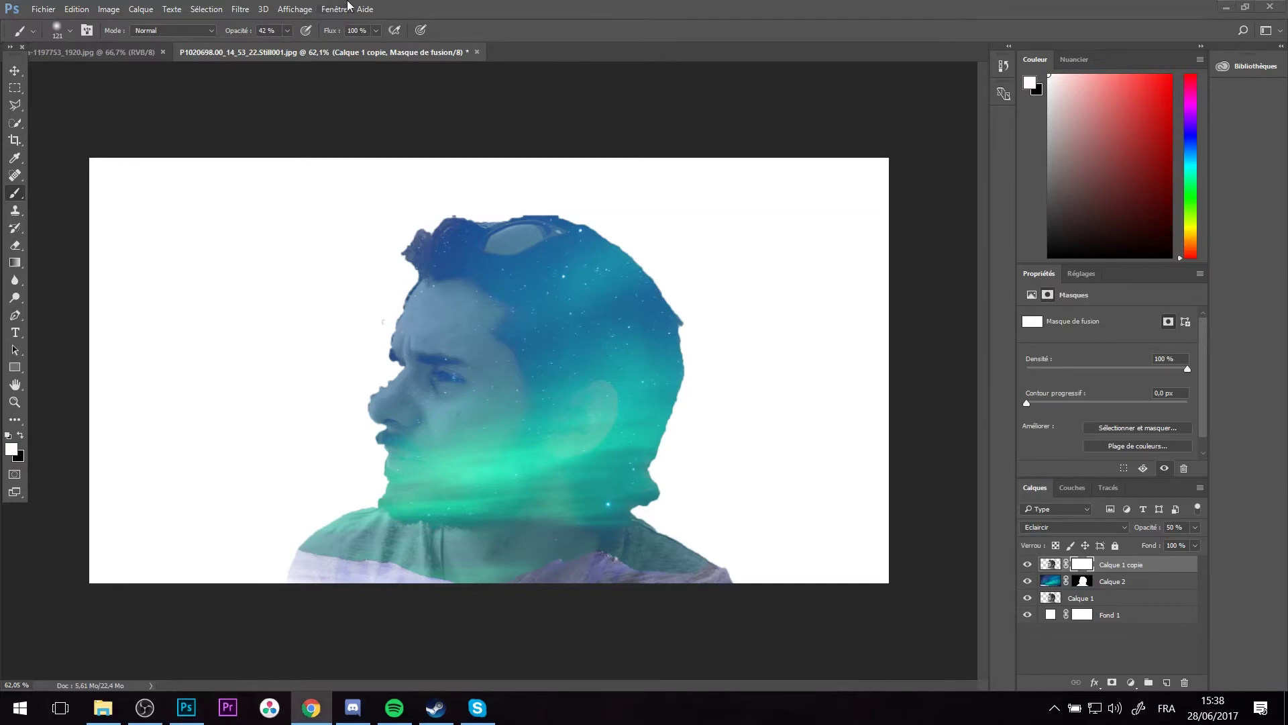
pyautogui.click(334, 9)
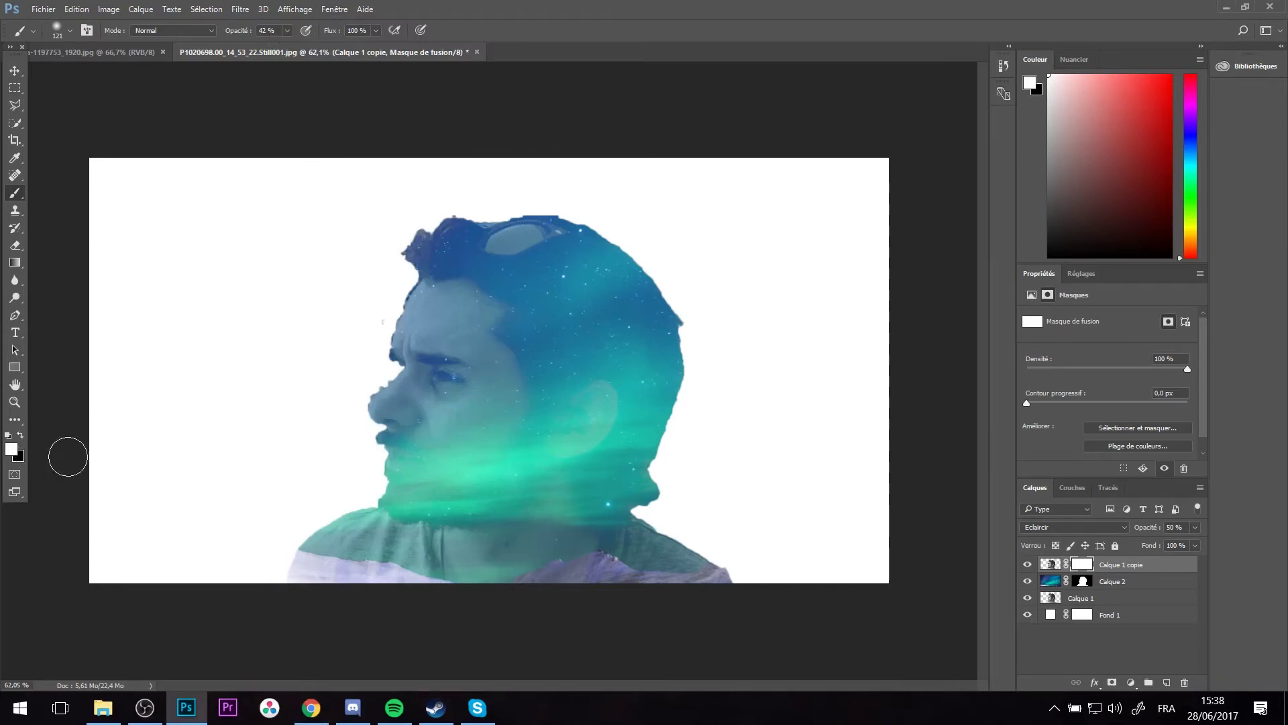
pyautogui.press('x')
pyautogui.press('s')
pyautogui.press('x')
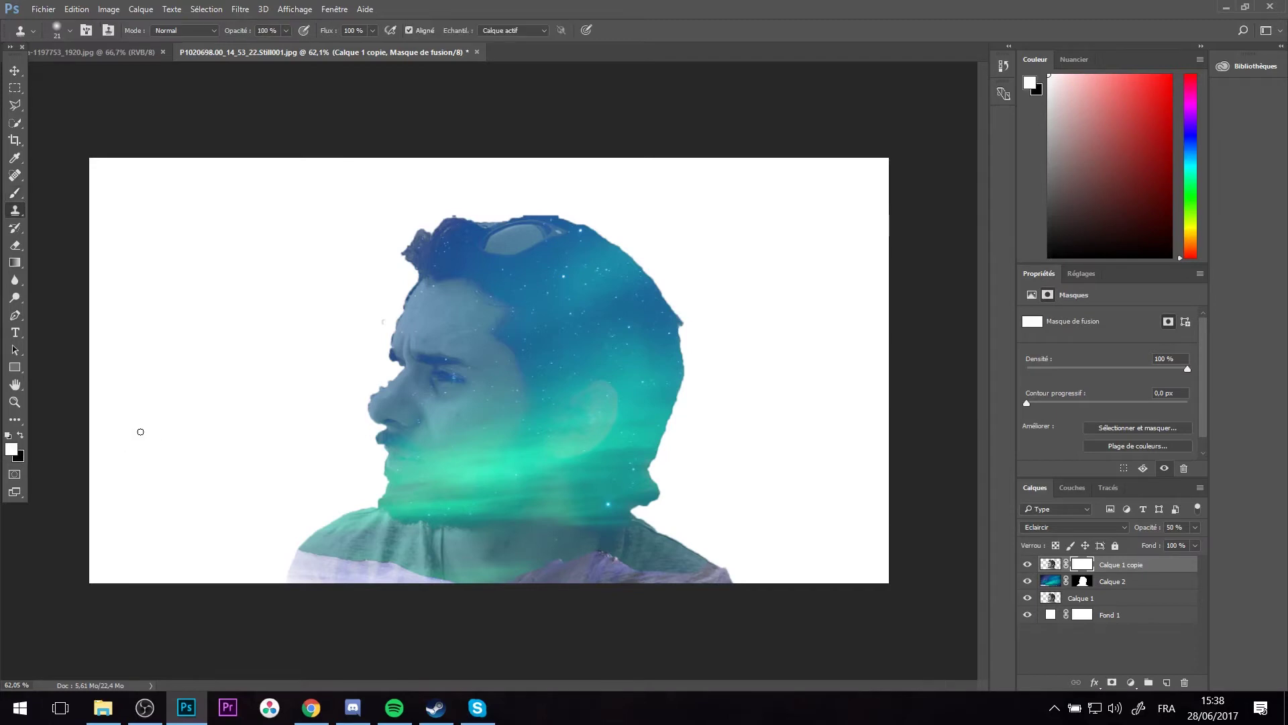
pyautogui.click(14, 193)
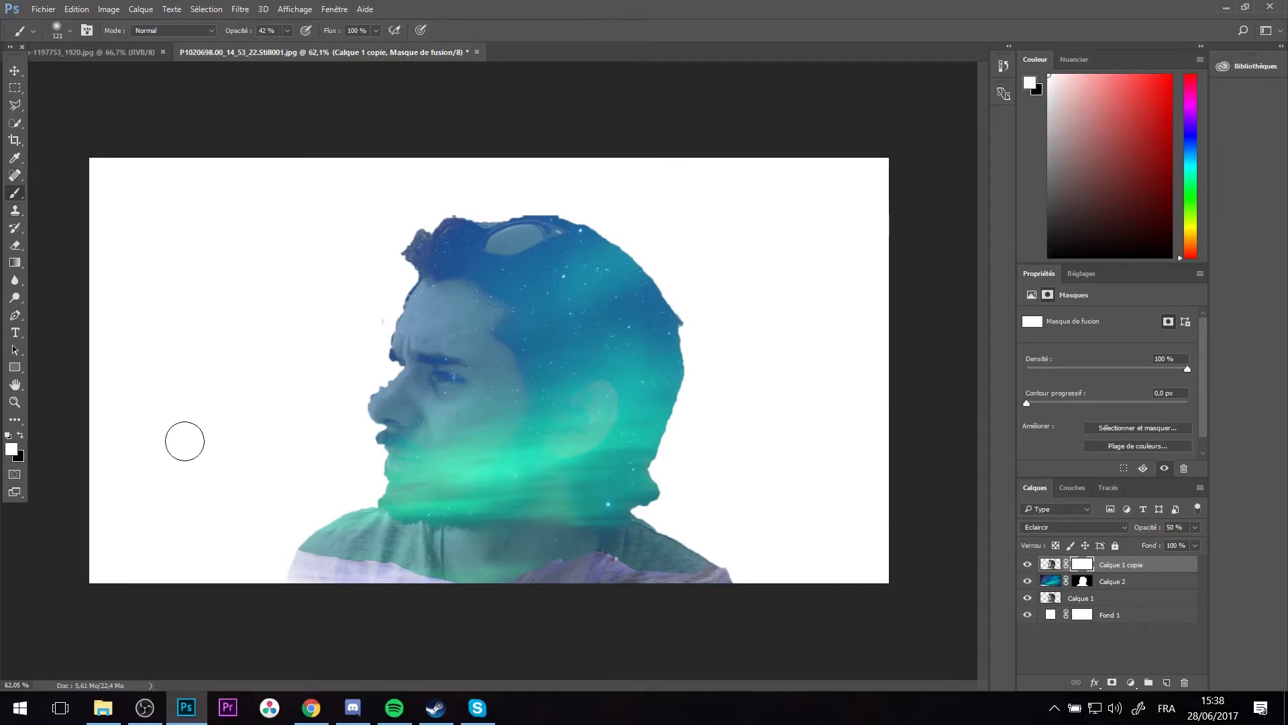
pyautogui.press('x')
pyautogui.moveTo(460, 326)
pyautogui.mouseDown()
pyautogui.moveTo(413, 475)
pyautogui.moveTo(610, 545)
pyautogui.mouseUp()
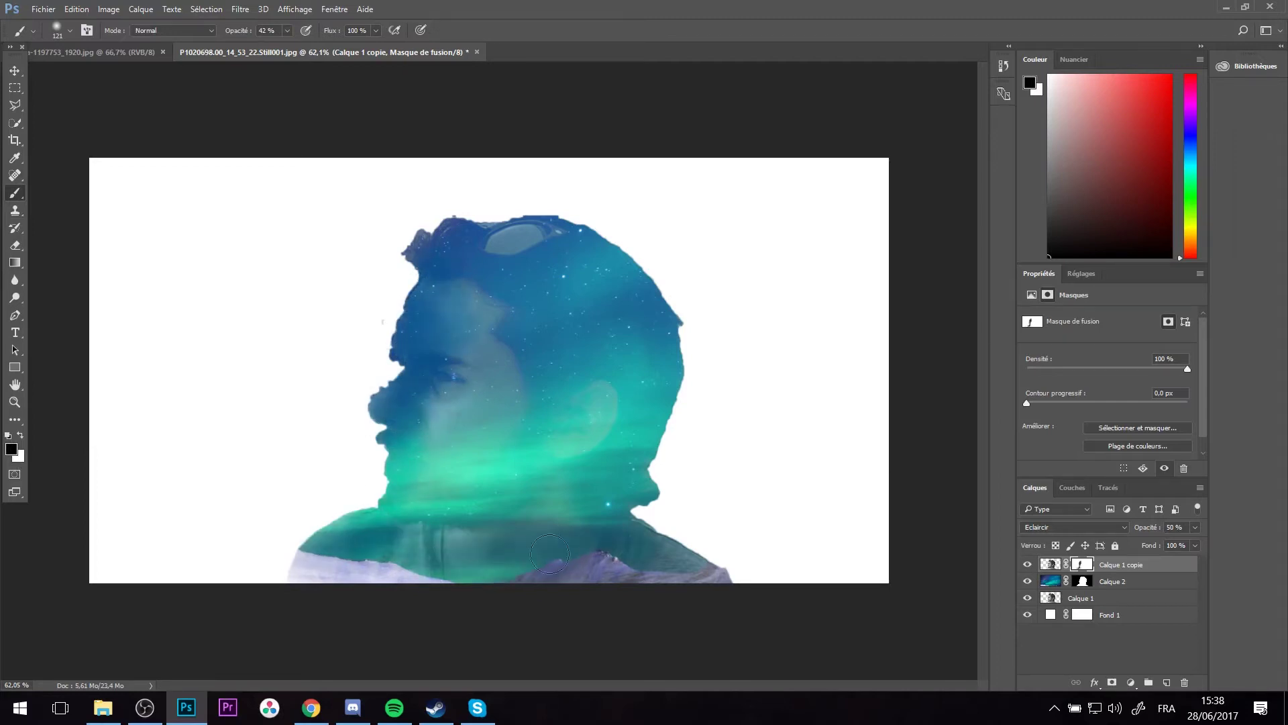
pyautogui.moveTo(470, 446)
pyautogui.mouseDown()
pyautogui.moveTo(482, 244)
pyautogui.moveTo(386, 377)
pyautogui.moveTo(463, 300)
pyautogui.mouseUp()
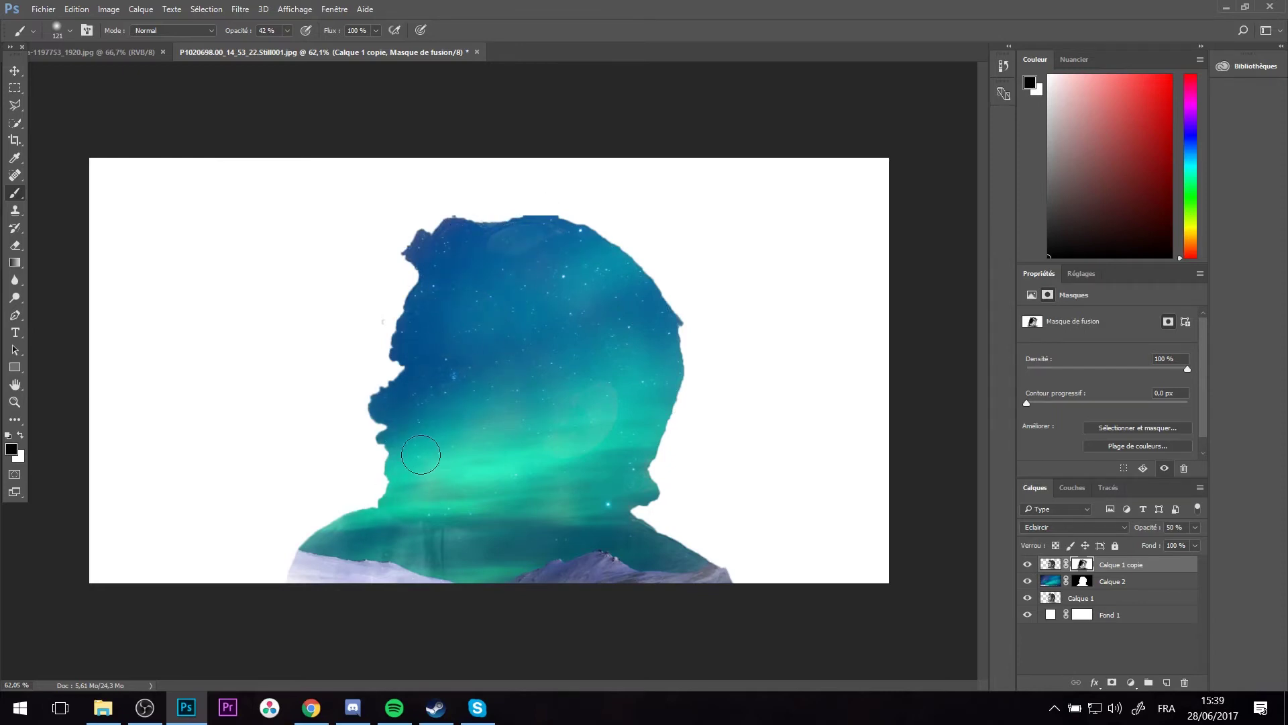
pyautogui.moveTo(377, 425)
pyautogui.mouseDown()
pyautogui.moveTo(360, 402)
pyautogui.moveTo(360, 495)
pyautogui.moveTo(402, 382)
pyautogui.mouseUp()
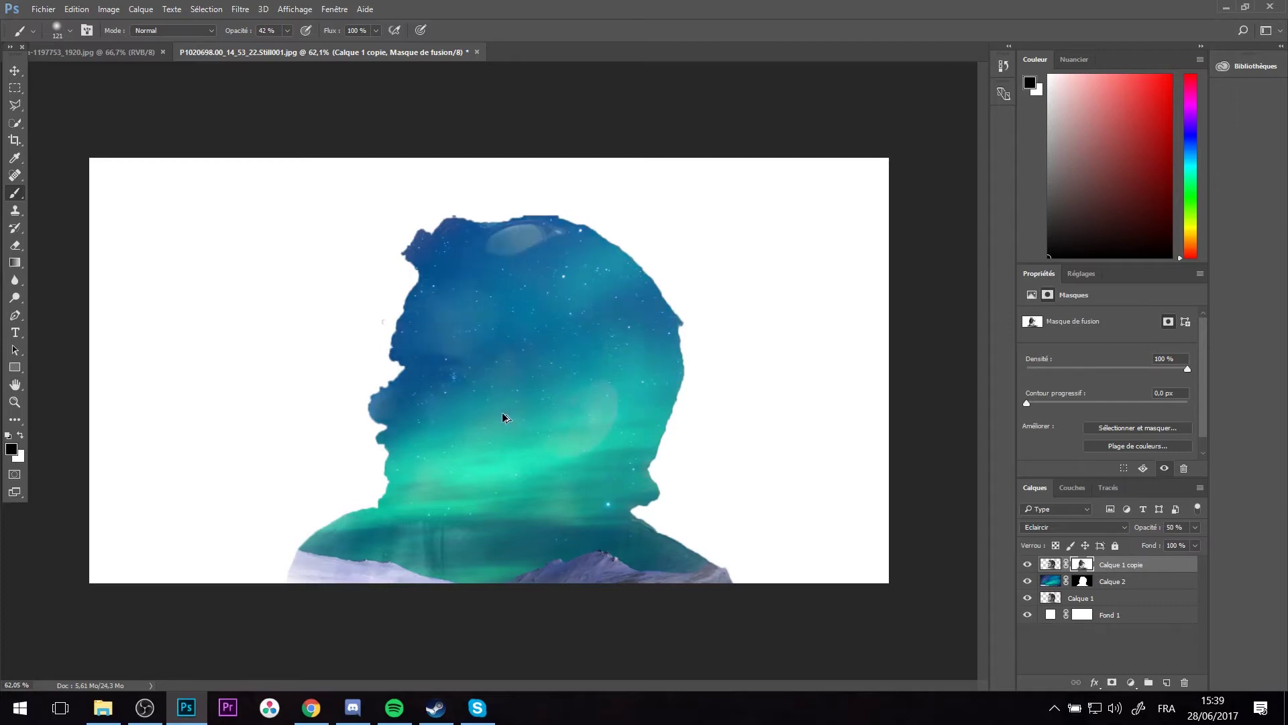
# - Paint on Calque 2's mask to reveal the mouth, chin, eye, cheek, forehead and brow
pyautogui.click(1081, 581)
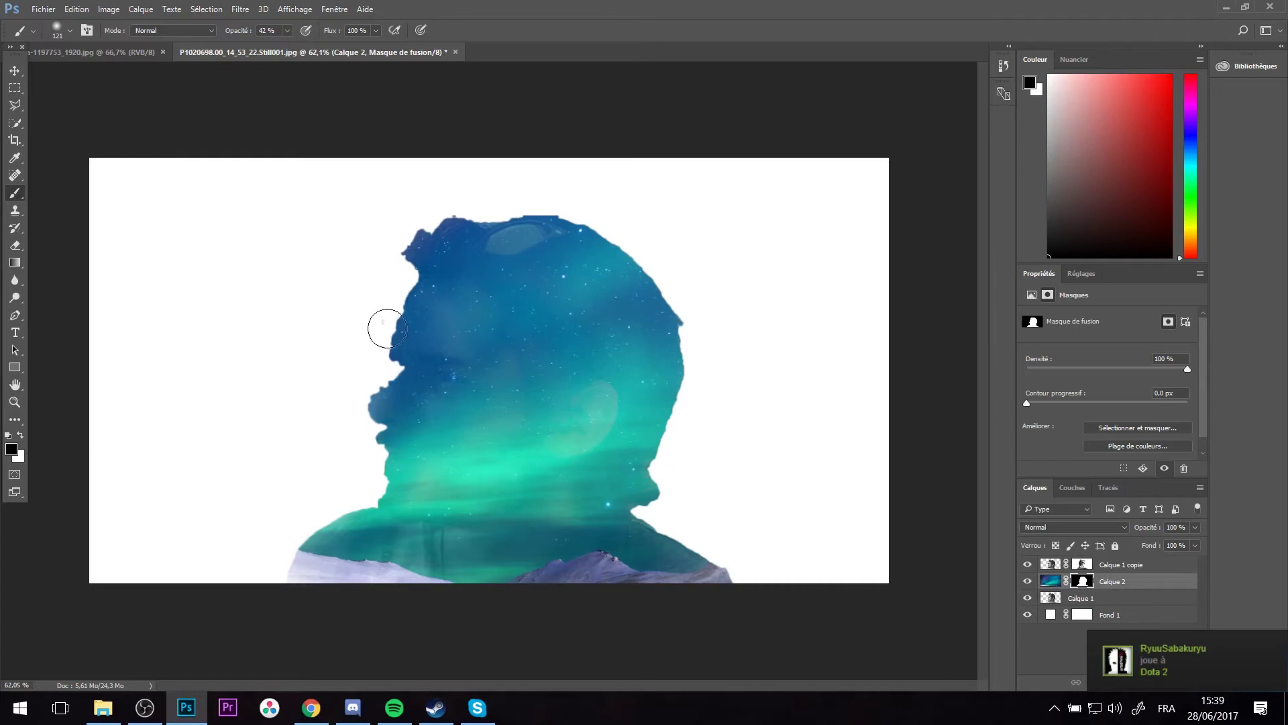
pyautogui.moveTo(429, 269)
pyautogui.mouseDown()
pyautogui.moveTo(403, 295)
pyautogui.moveTo(391, 287)
pyautogui.moveTo(394, 368)
pyautogui.moveTo(357, 383)
pyautogui.moveTo(441, 324)
pyautogui.moveTo(396, 354)
pyautogui.moveTo(460, 578)
pyautogui.mouseUp()
pyautogui.hotkey('ctrl', 'alt', 'z')
pyautogui.hotkey('ctrl', 'alt', 'z')
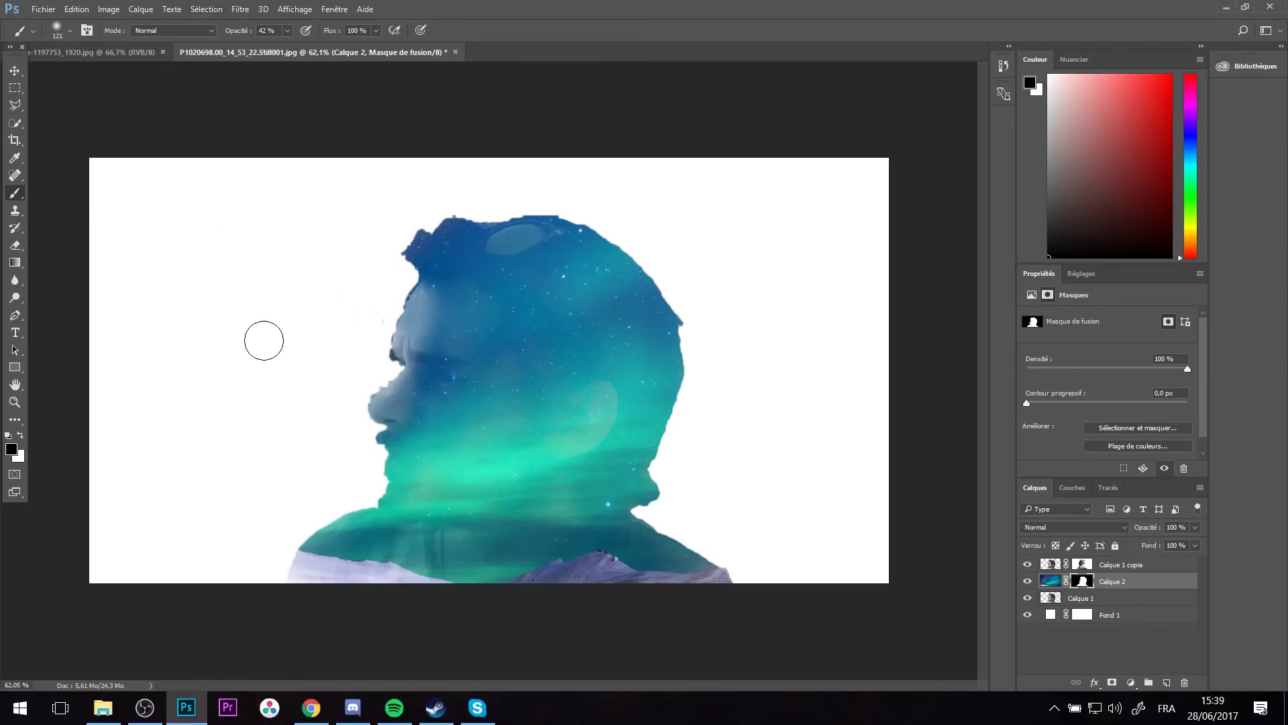
pyautogui.moveTo(380, 405); pyautogui.dragTo(395, 397)
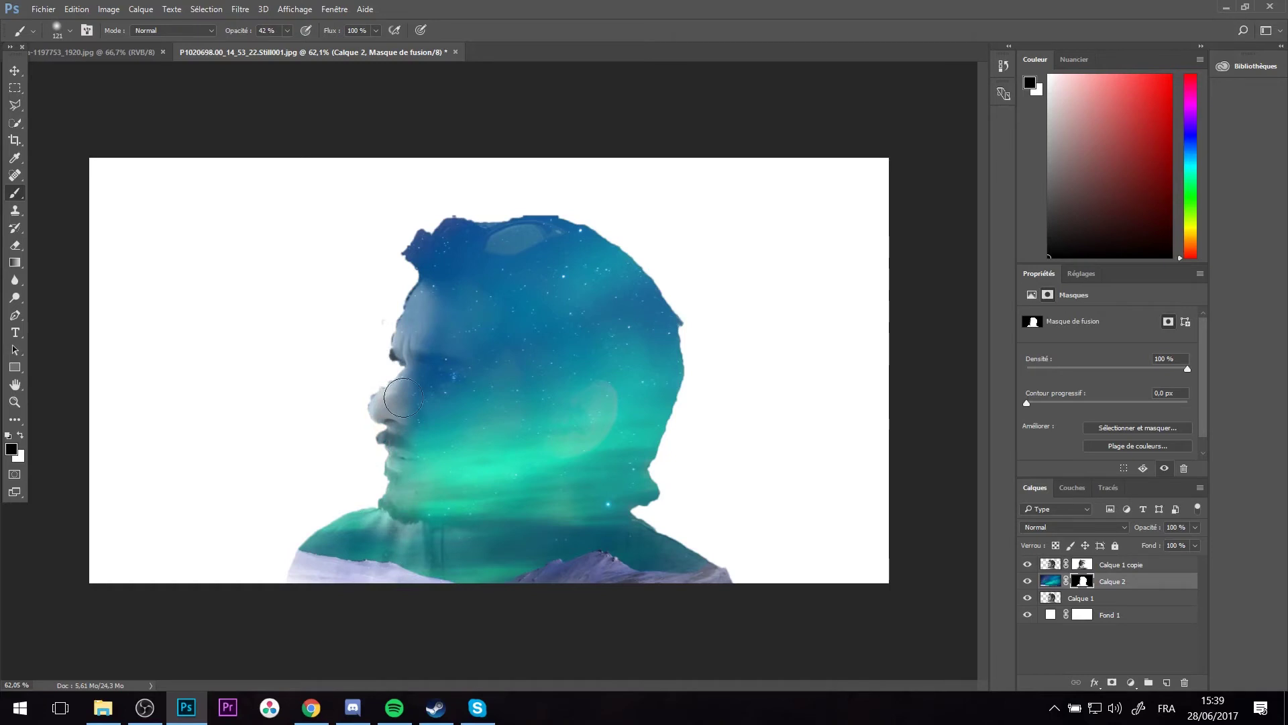
pyautogui.moveTo(437, 339)
pyautogui.mouseDown()
pyautogui.moveTo(442, 318)
pyautogui.moveTo(420, 436)
pyautogui.moveTo(386, 356)
pyautogui.mouseUp()
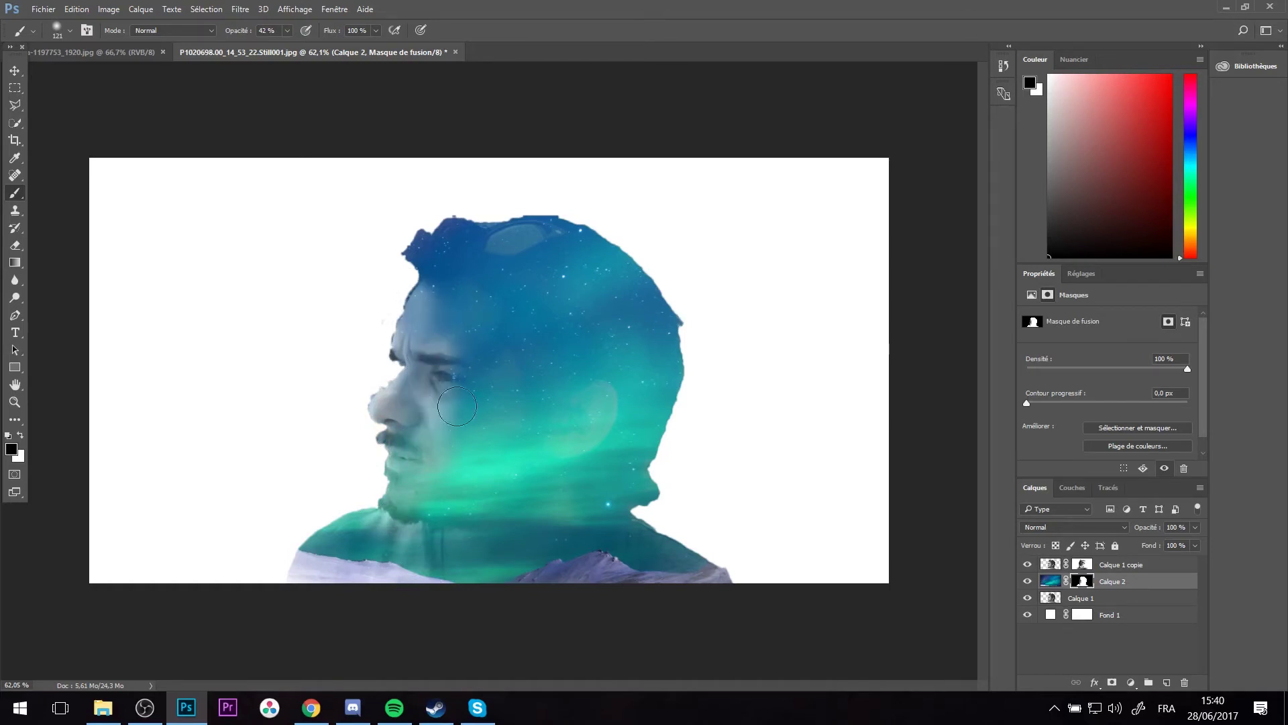
pyautogui.moveTo(423, 288); pyautogui.dragTo(451, 305)
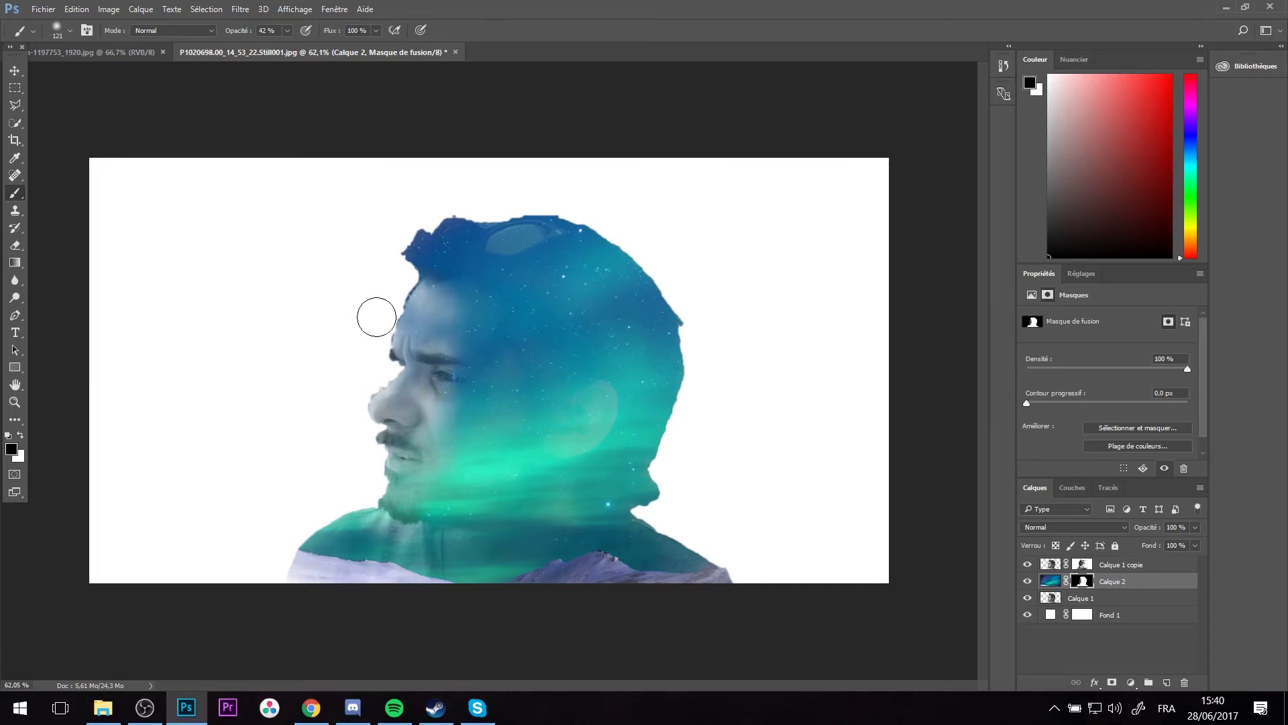
pyautogui.moveTo(347, 378); pyautogui.dragTo(366, 315)
pyautogui.click(1052, 616)
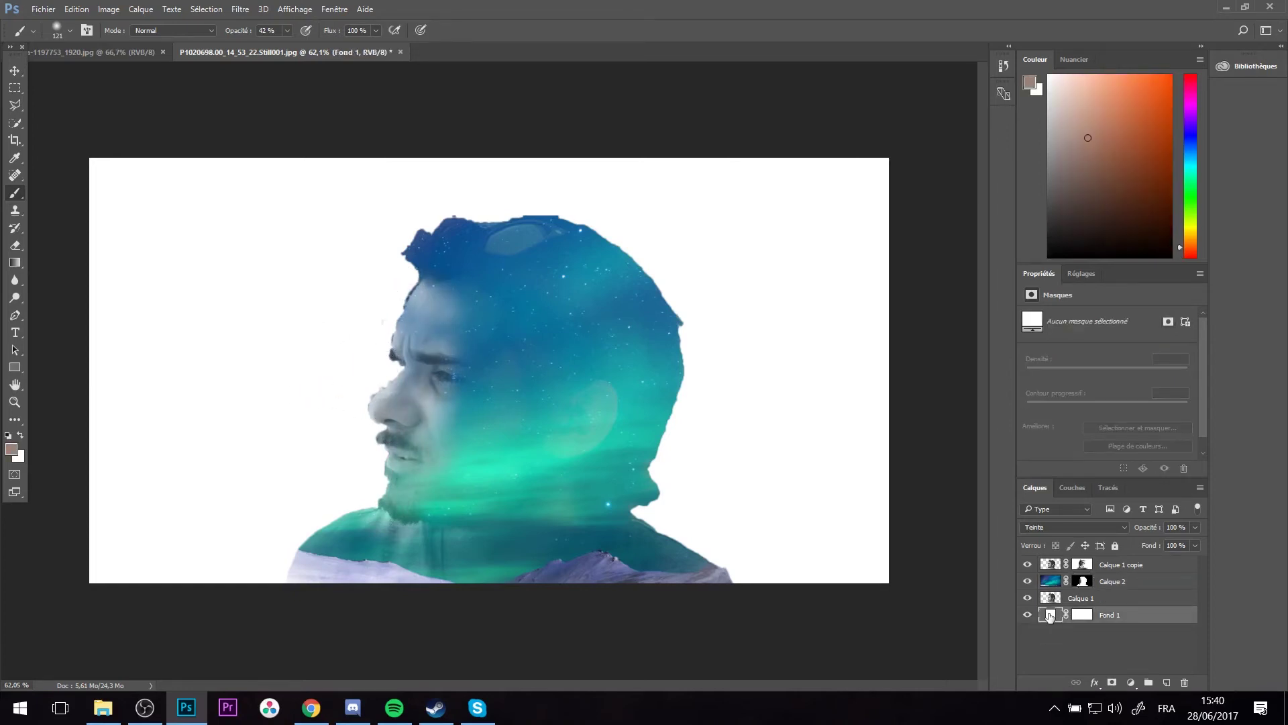
# - Sample various blues and teals from the image as Fond 1's fill colour
pyautogui.doubleClick(1051, 616)
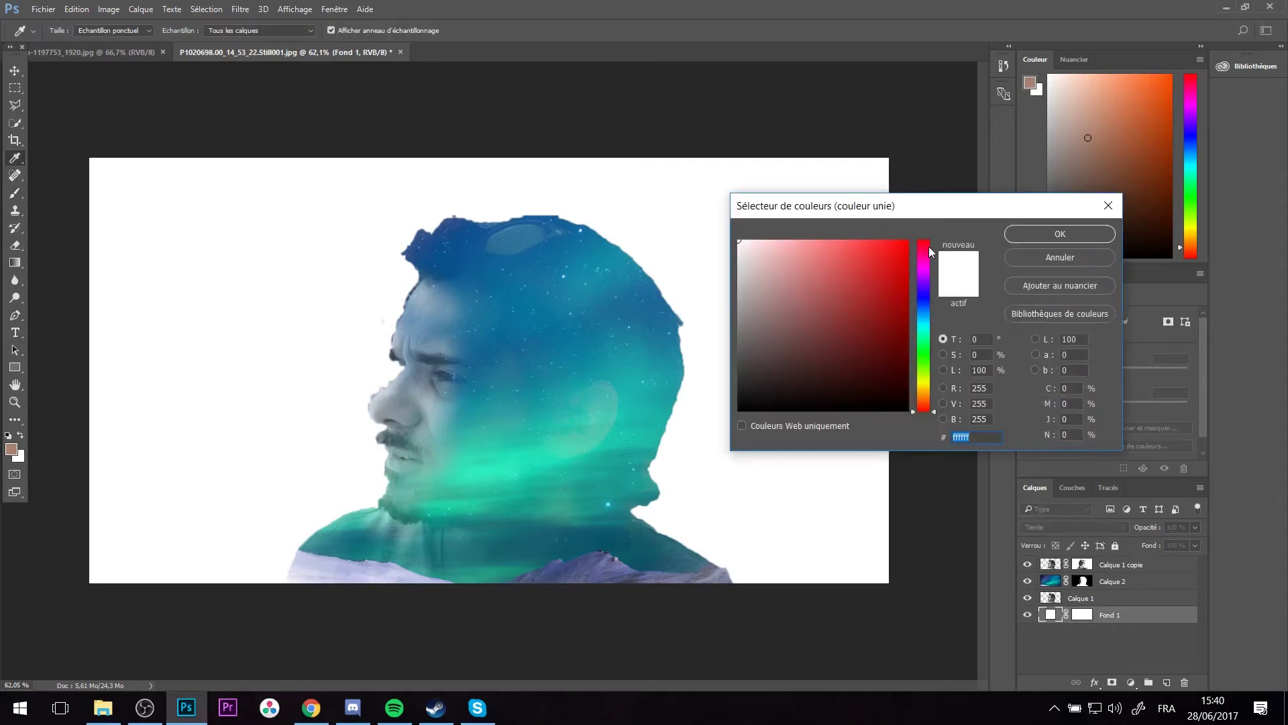
pyautogui.click(619, 265)
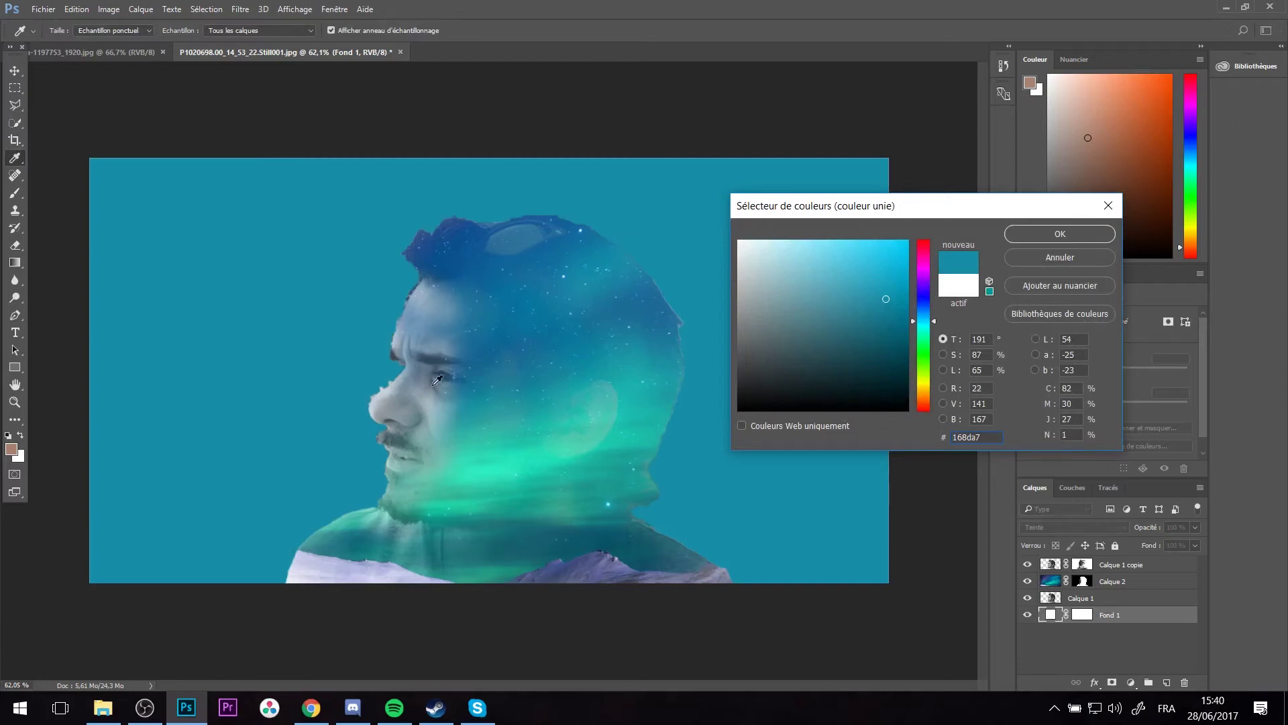
pyautogui.click(432, 388)
pyautogui.click(407, 393)
pyautogui.click(427, 287)
pyautogui.click(451, 237)
pyautogui.click(540, 300)
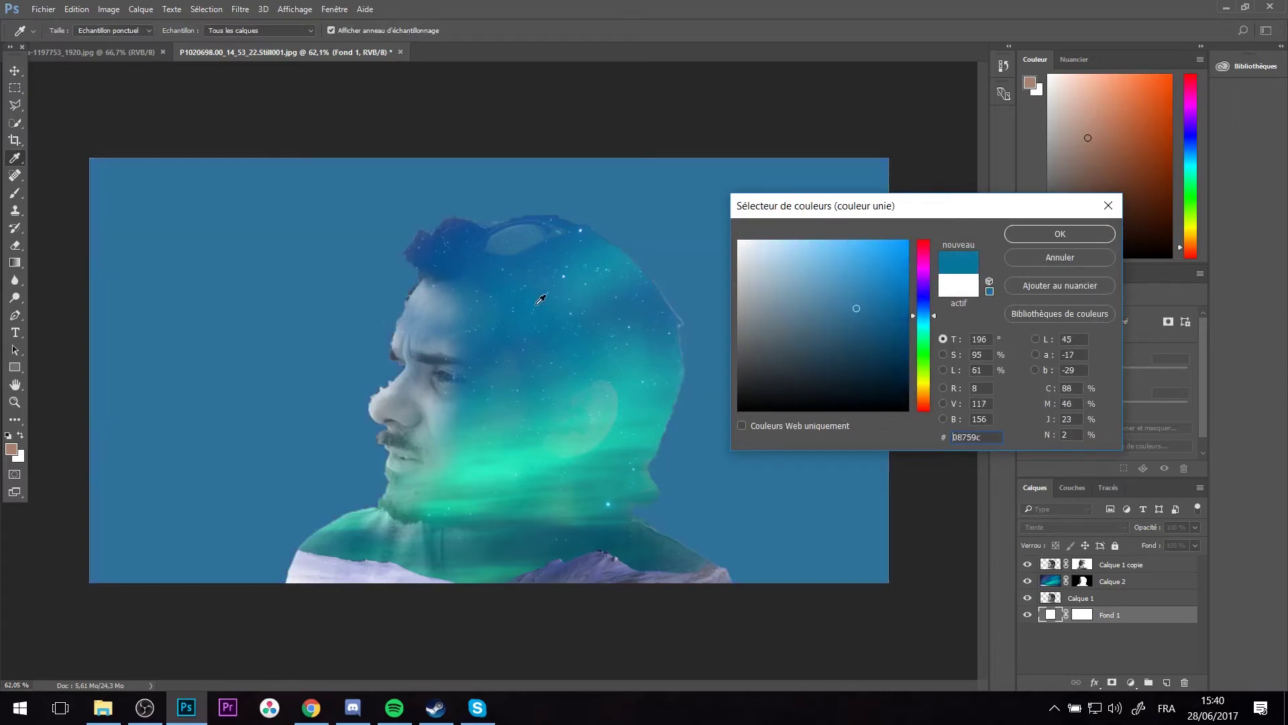
pyautogui.click(517, 460)
pyautogui.click(536, 472)
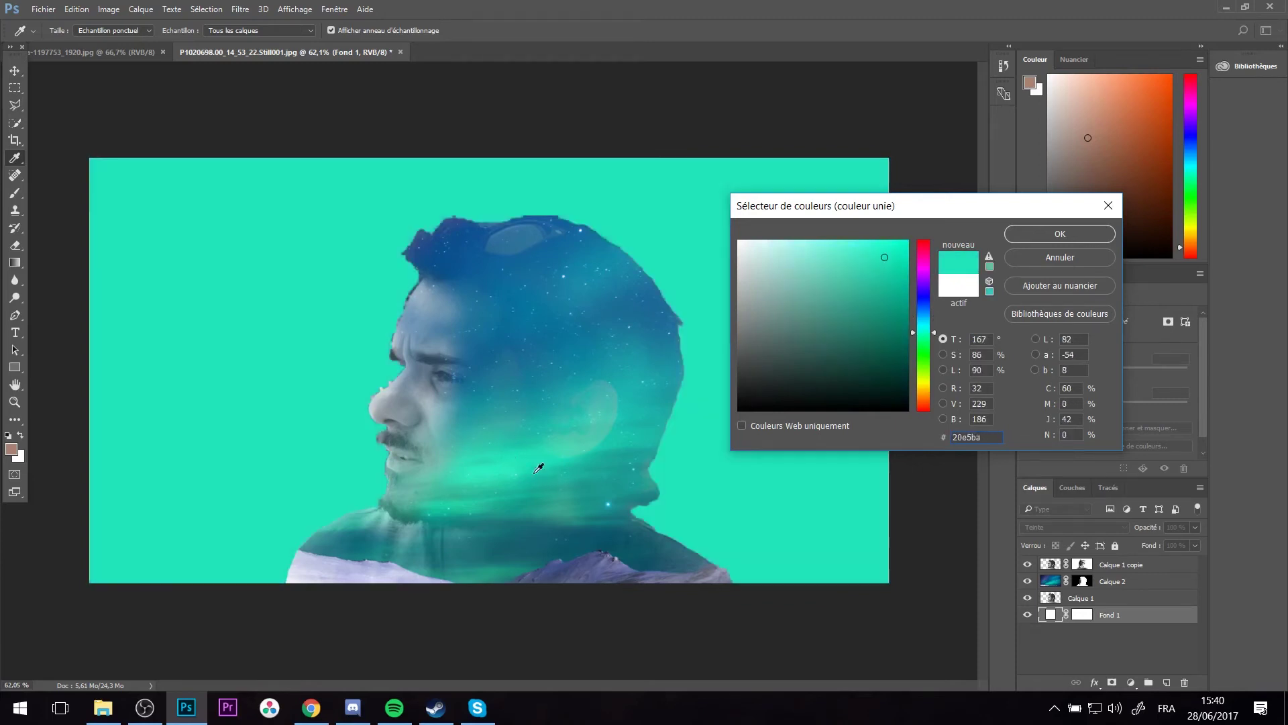
pyautogui.click(563, 500)
pyautogui.click(536, 403)
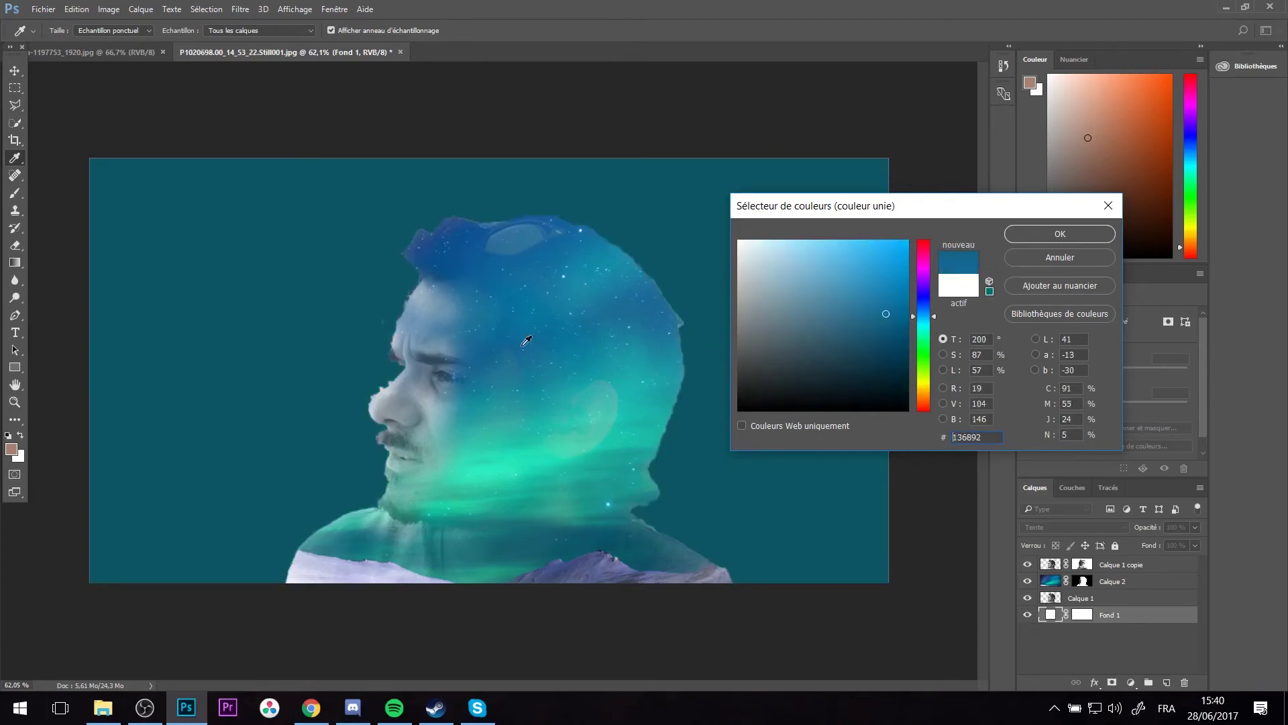
pyautogui.click(496, 373)
pyautogui.click(418, 376)
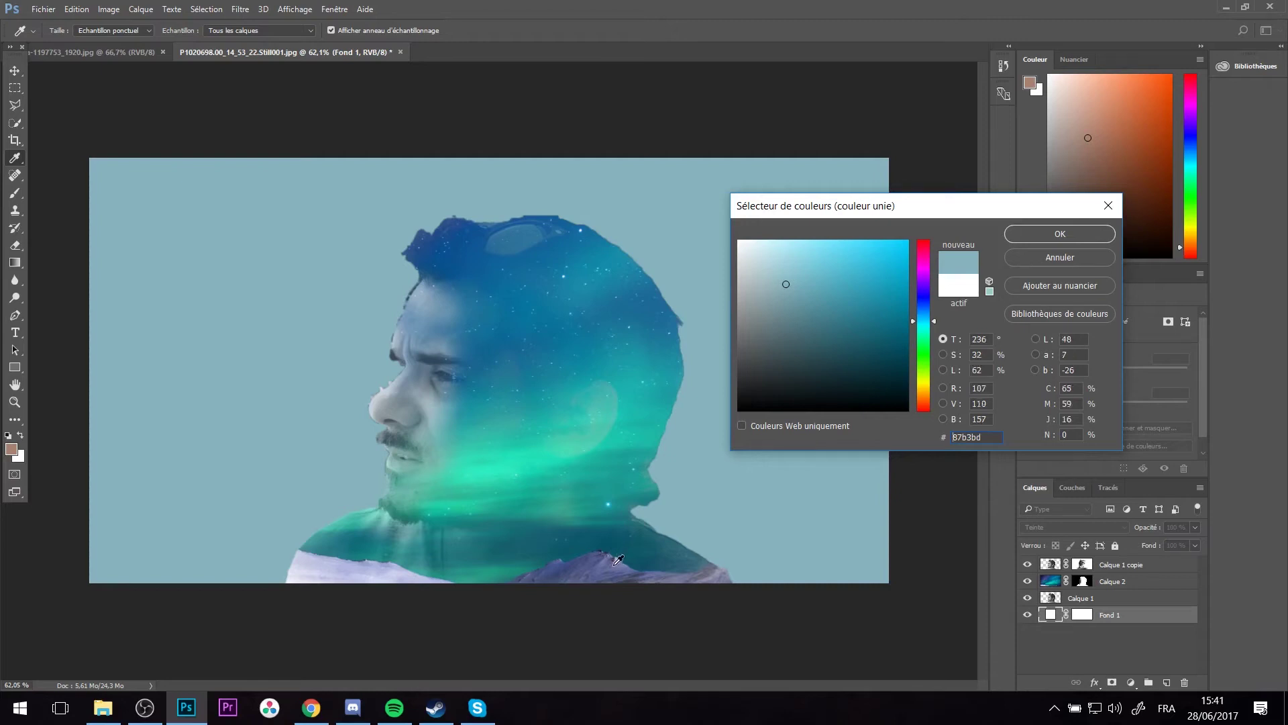
# - Settle on medium blue #11769b for Fond 1 and decline the rasterize prompt
pyautogui.click(612, 562)
pyautogui.click(361, 561)
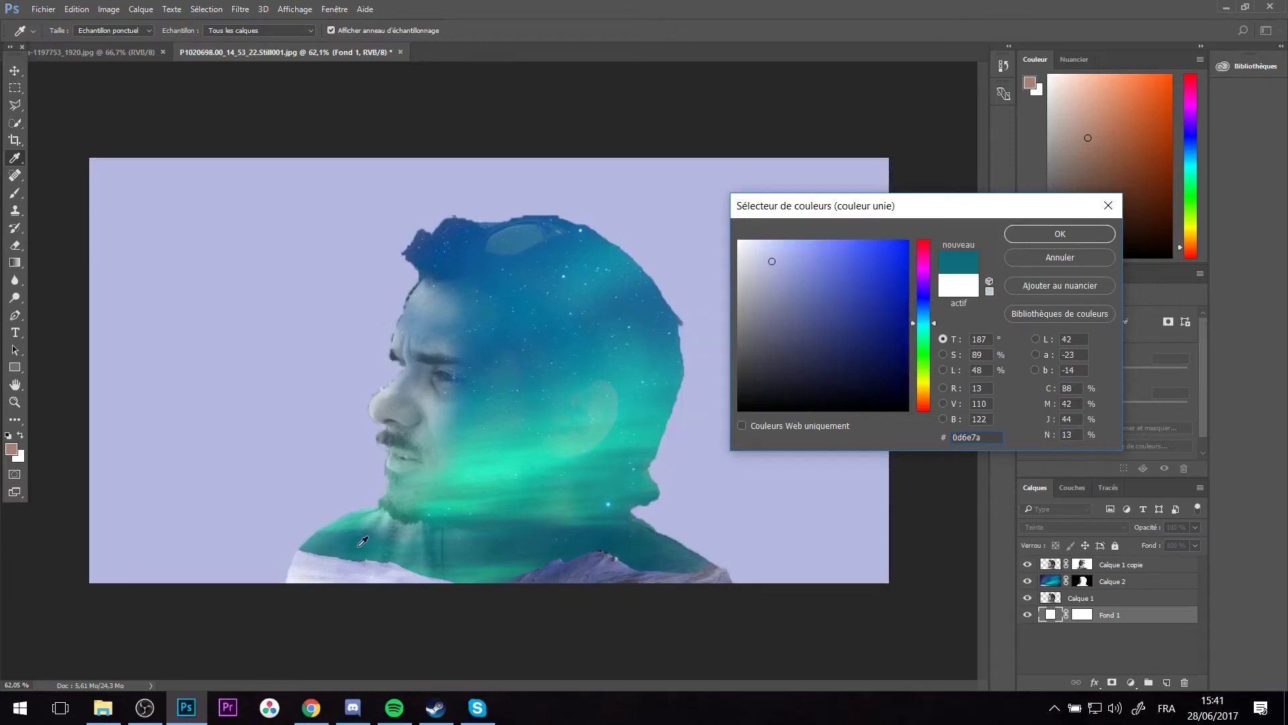
pyautogui.click(479, 267)
pyautogui.click(452, 252)
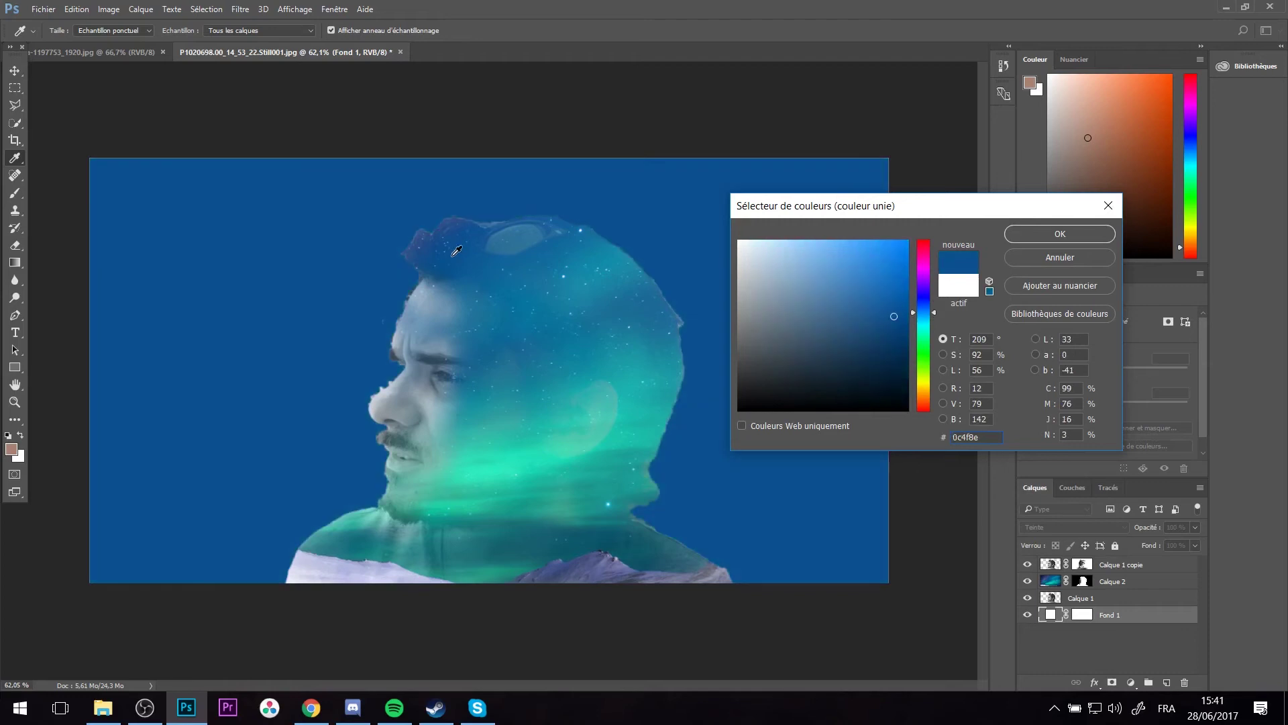
pyautogui.click(568, 450)
pyautogui.click(424, 425)
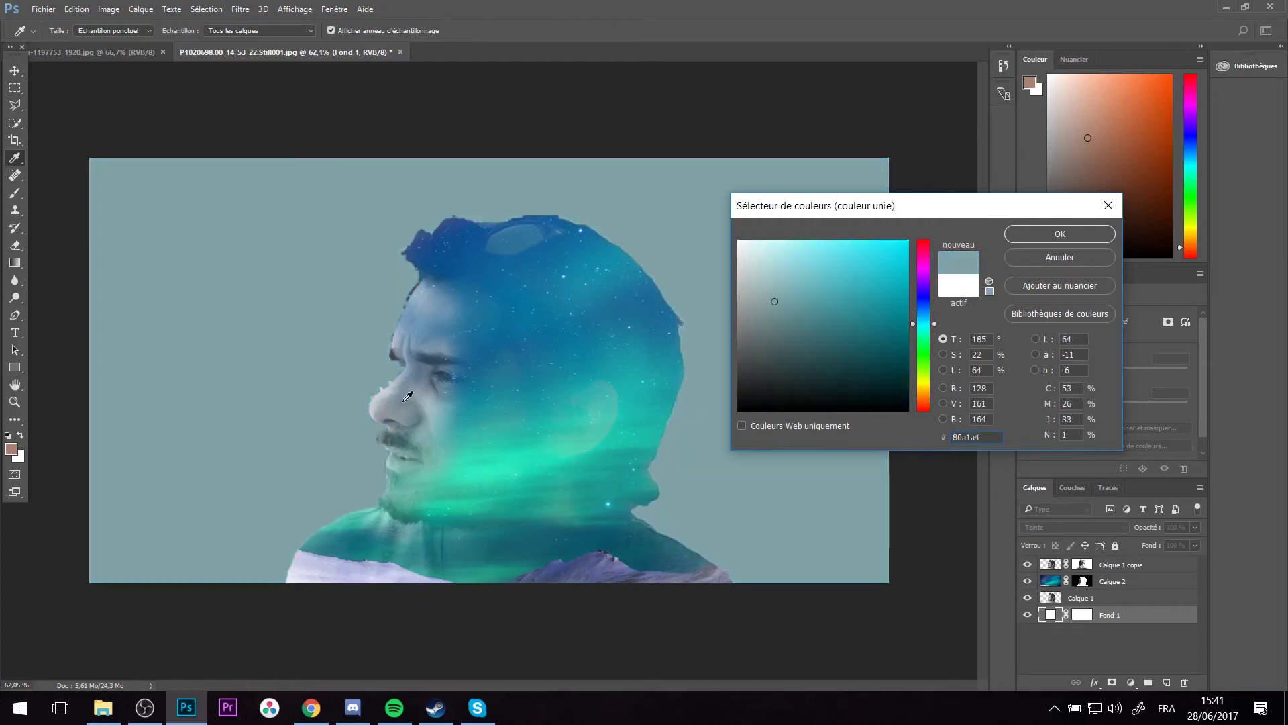
pyautogui.click(407, 397)
pyautogui.click(356, 580)
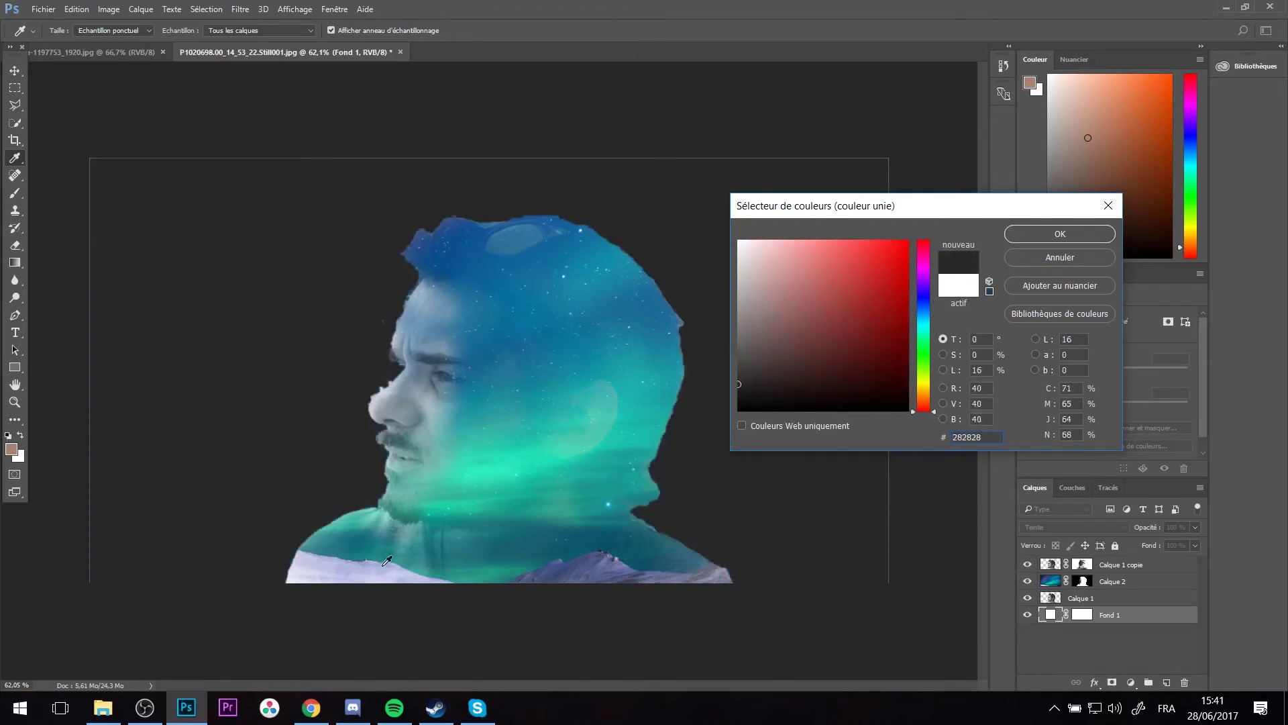
pyautogui.click(386, 556)
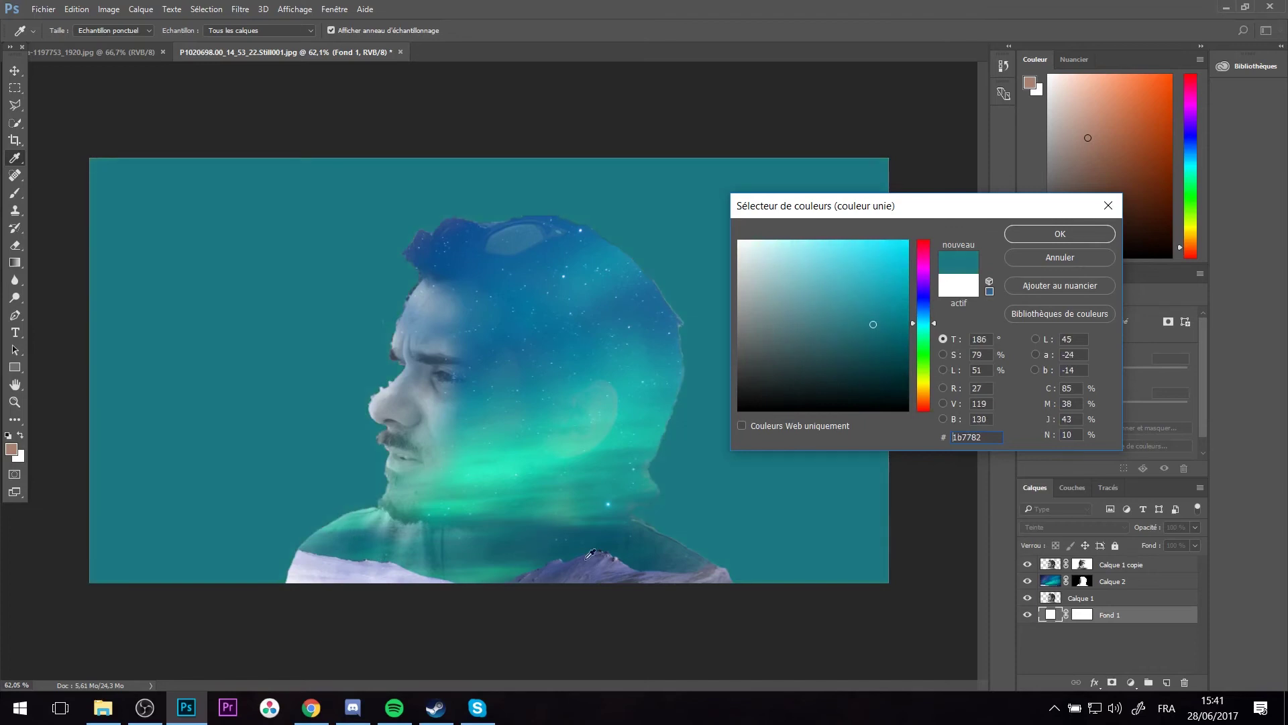
pyautogui.click(607, 566)
pyautogui.click(358, 550)
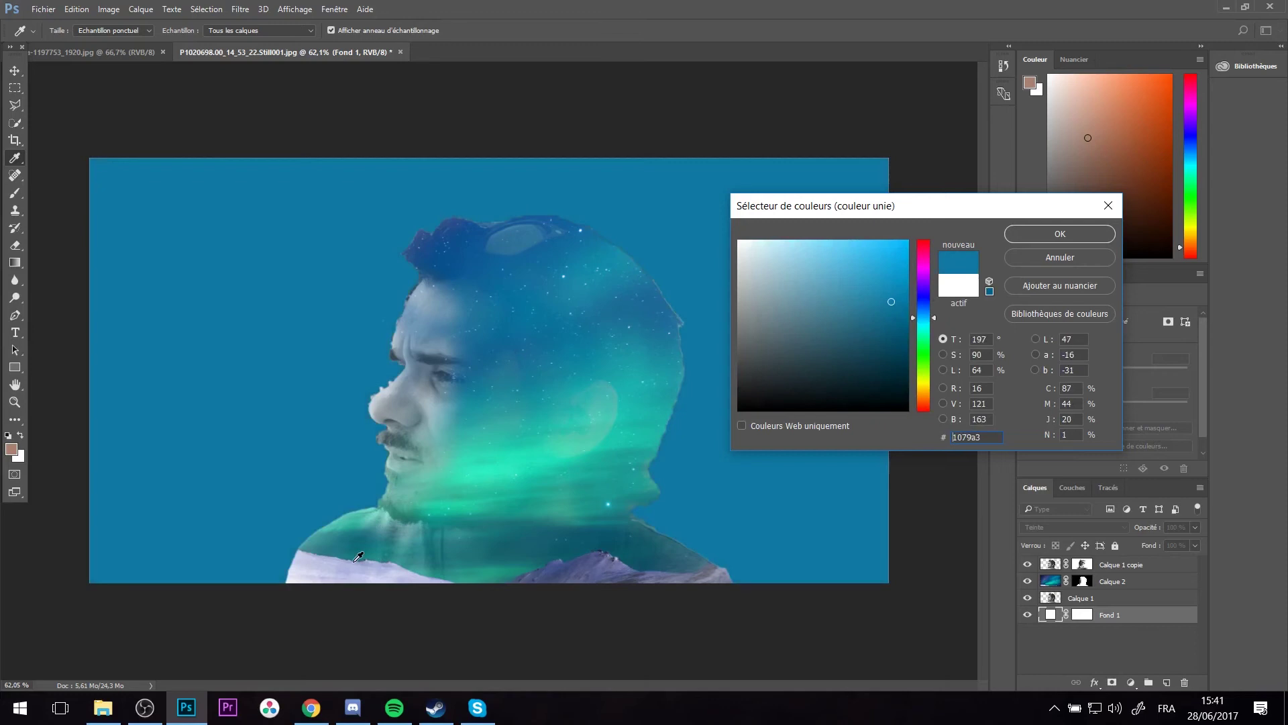
pyautogui.click(628, 397)
pyautogui.click(589, 324)
pyautogui.click(1060, 233)
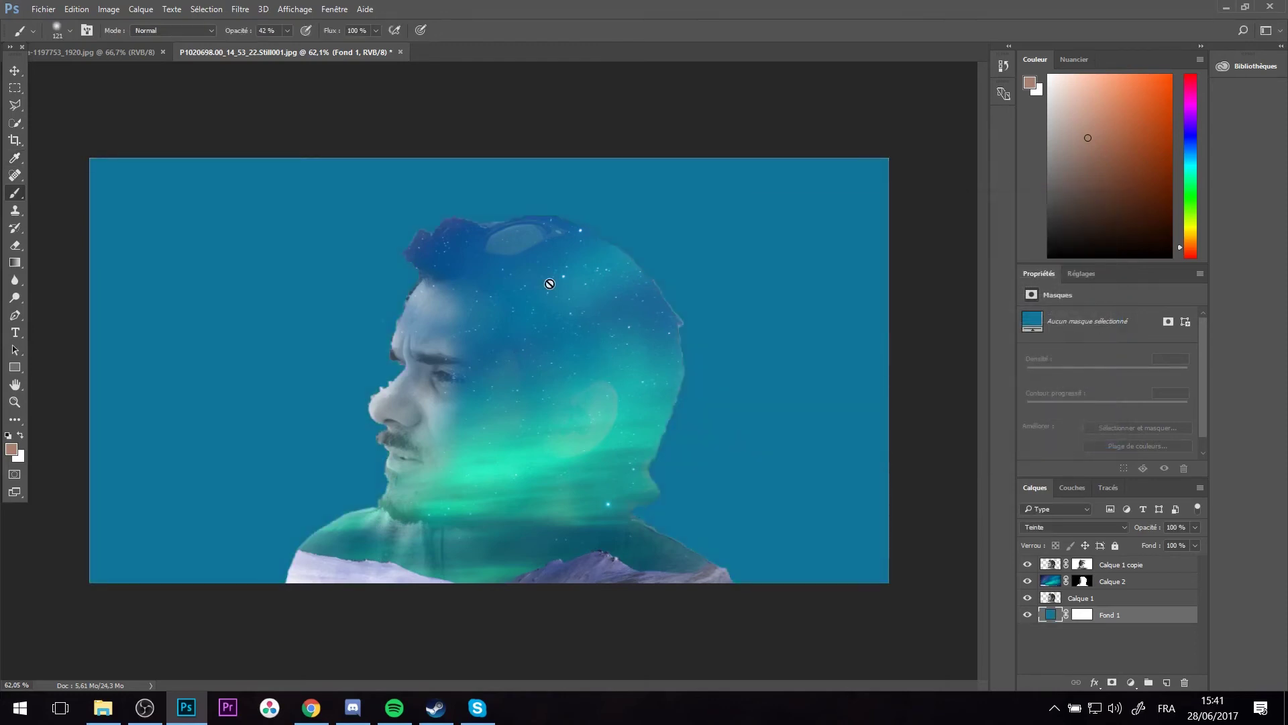
pyautogui.click(398, 316)
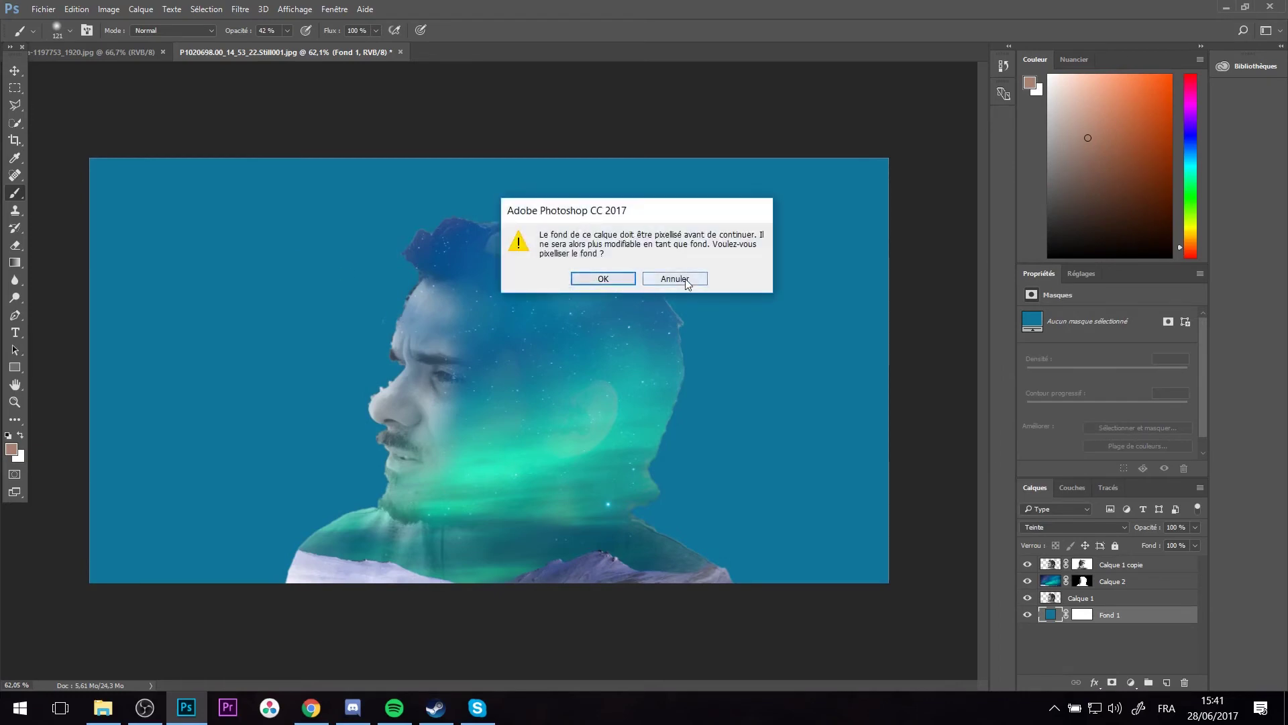
pyautogui.click(682, 280)
# - Duplicate the aurora layer Calque 2 as Calque 2 copie
pyautogui.click(1090, 599)
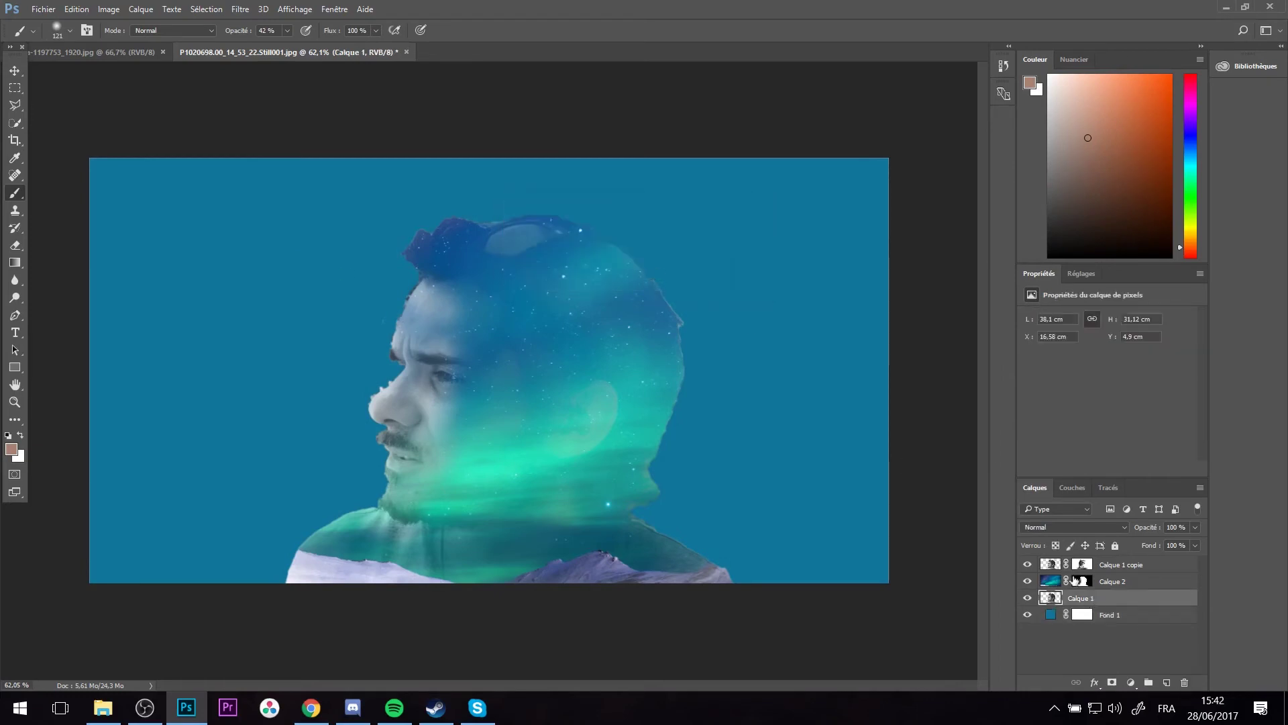
pyautogui.click(1104, 582)
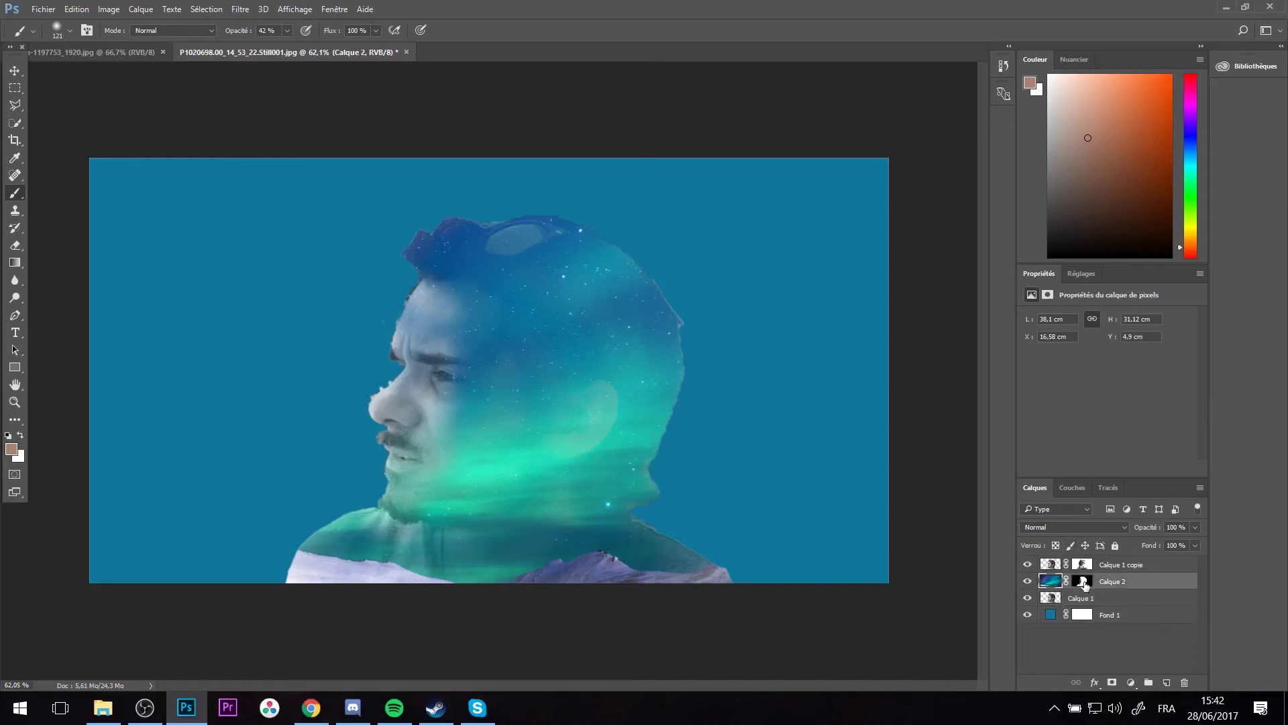
pyautogui.click(1081, 582)
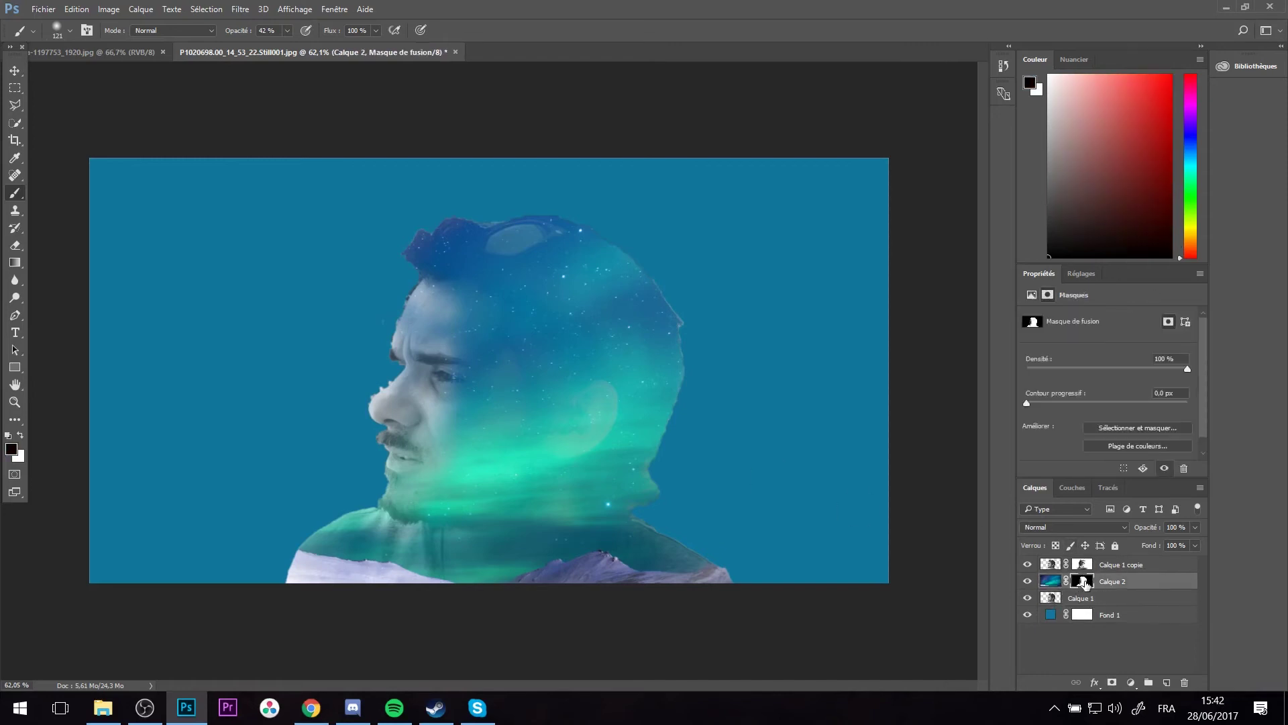
pyautogui.moveTo(1085, 583); pyautogui.dragTo(1089, 589)
pyautogui.hotkey('ctrl', 'j')
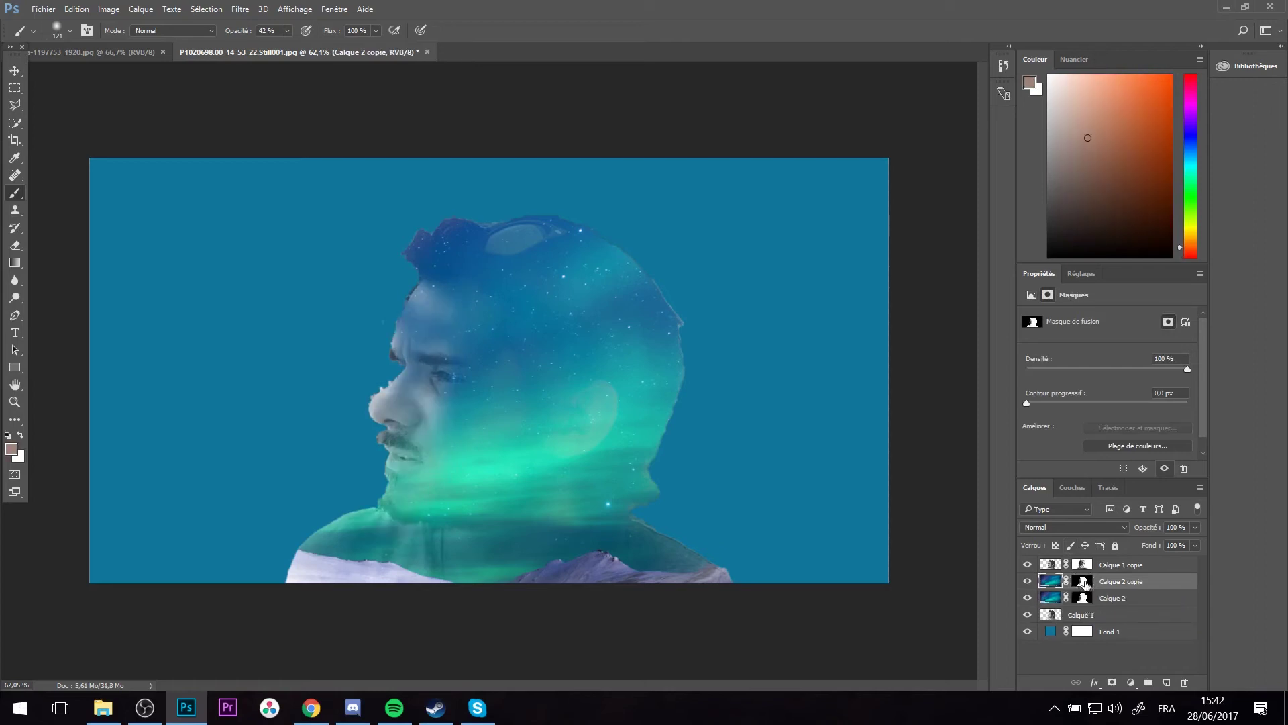
# - Discard Calque 2 copie's layer mask and set its blend mode to Eclaircir
pyautogui.click(1086, 599)
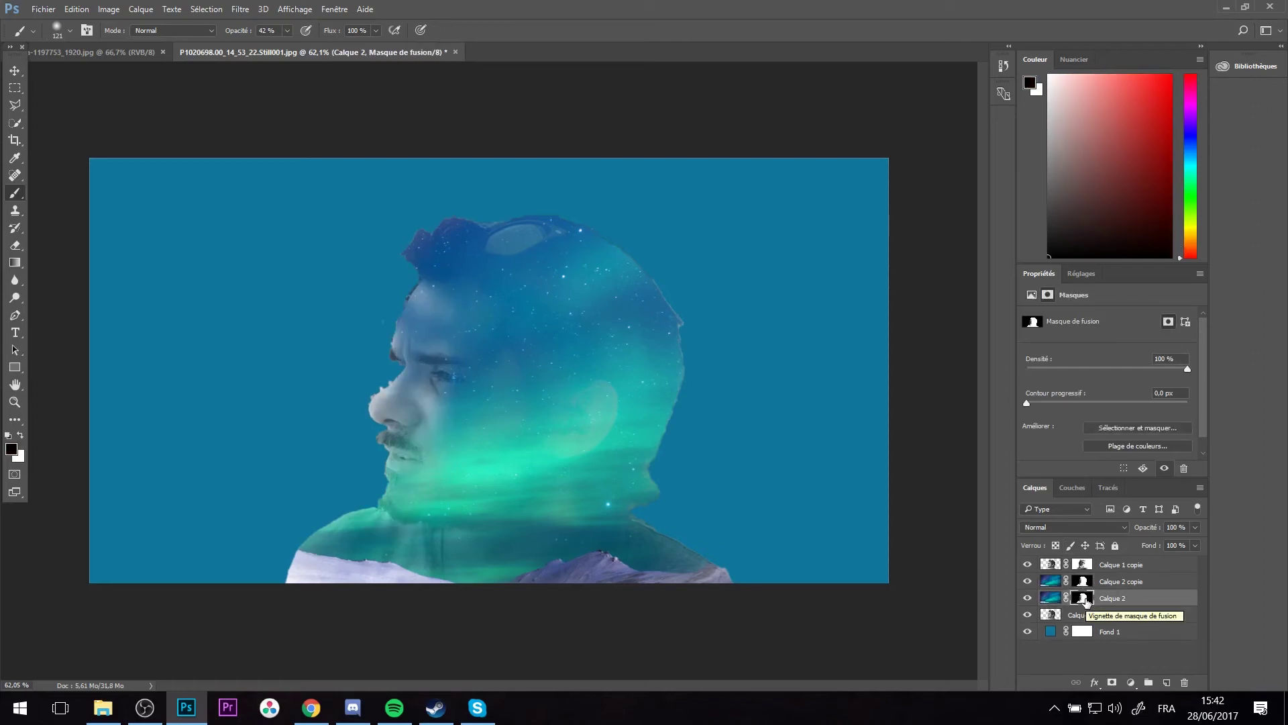
pyautogui.click(1086, 588)
pyautogui.moveTo(1084, 584); pyautogui.dragTo(1184, 683)
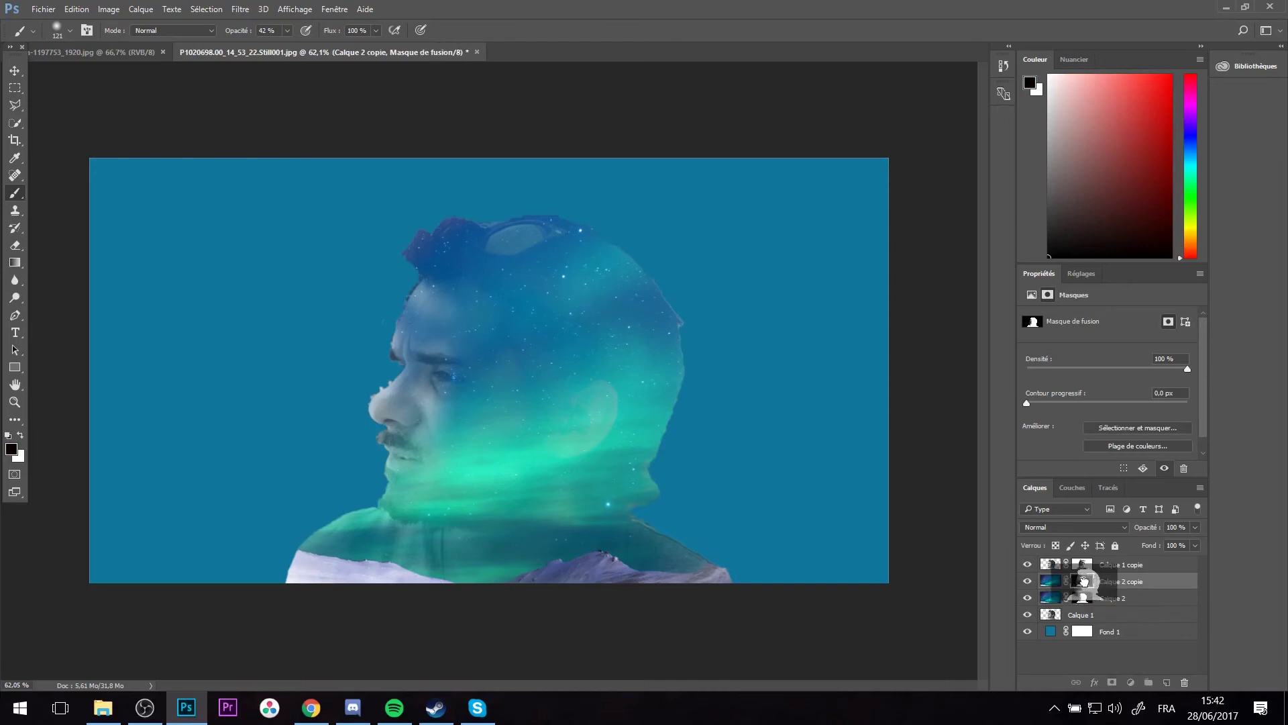
pyautogui.click(716, 270)
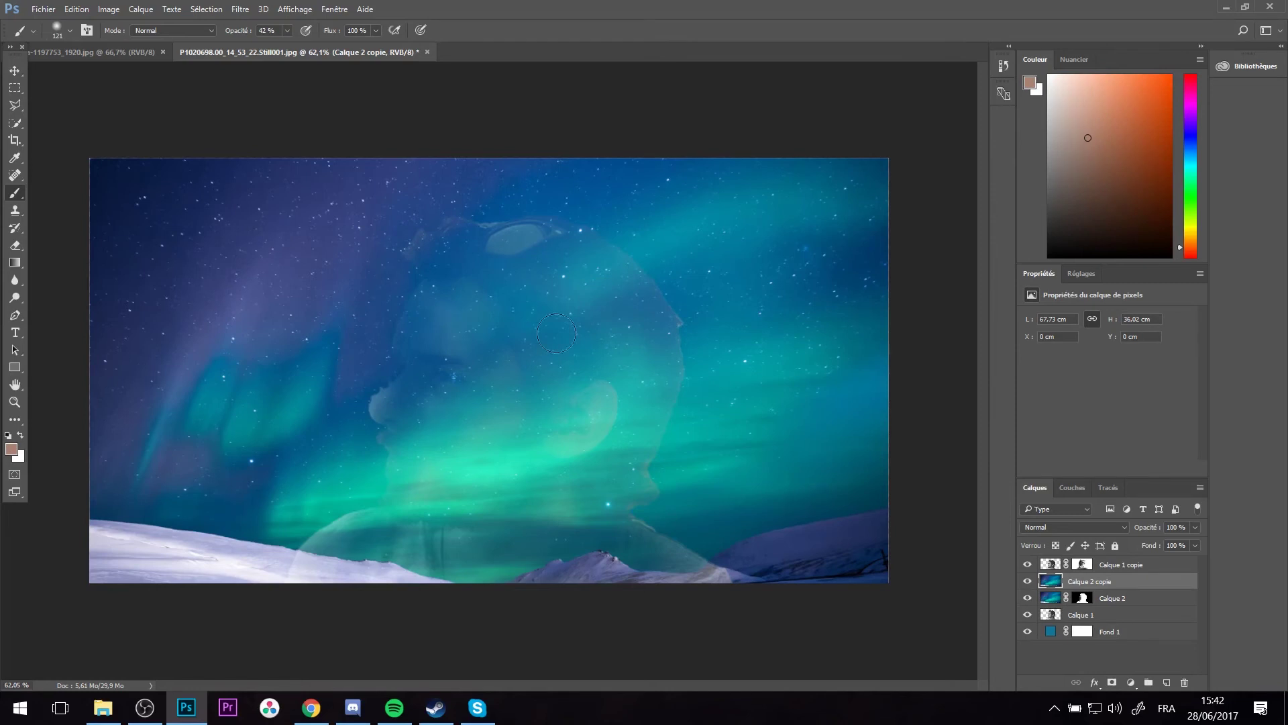
pyautogui.click(1074, 527)
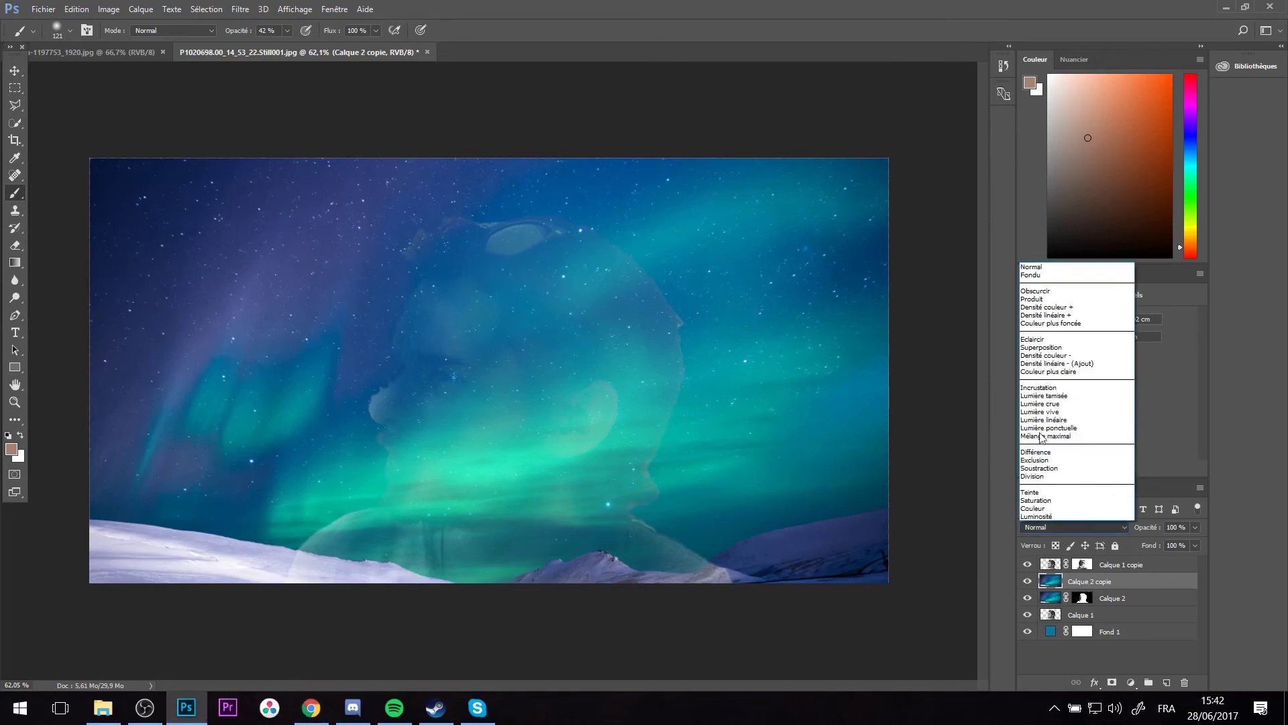
pyautogui.click(1066, 340)
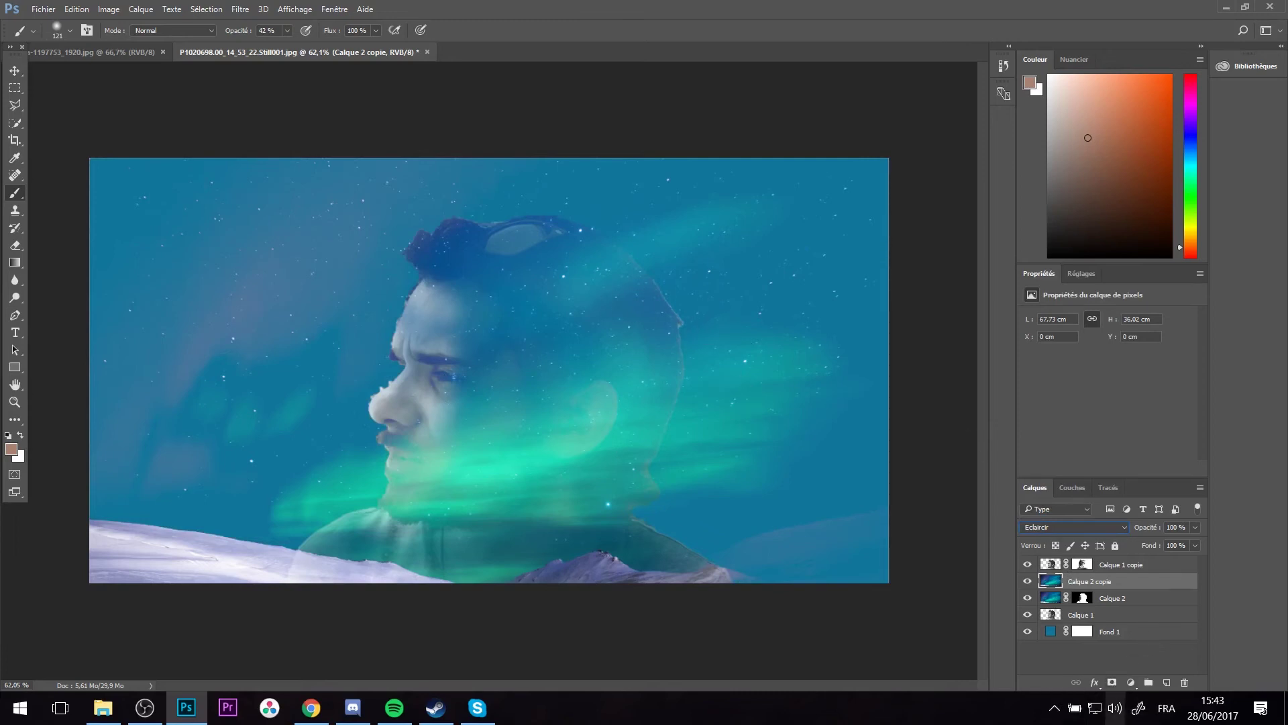
# - Give Calque 2 copie a black mask and paint aurora wisps back above the head and right of the face
pyautogui.keyDown('alt'); pyautogui.click(1112, 683); pyautogui.keyUp('alt')
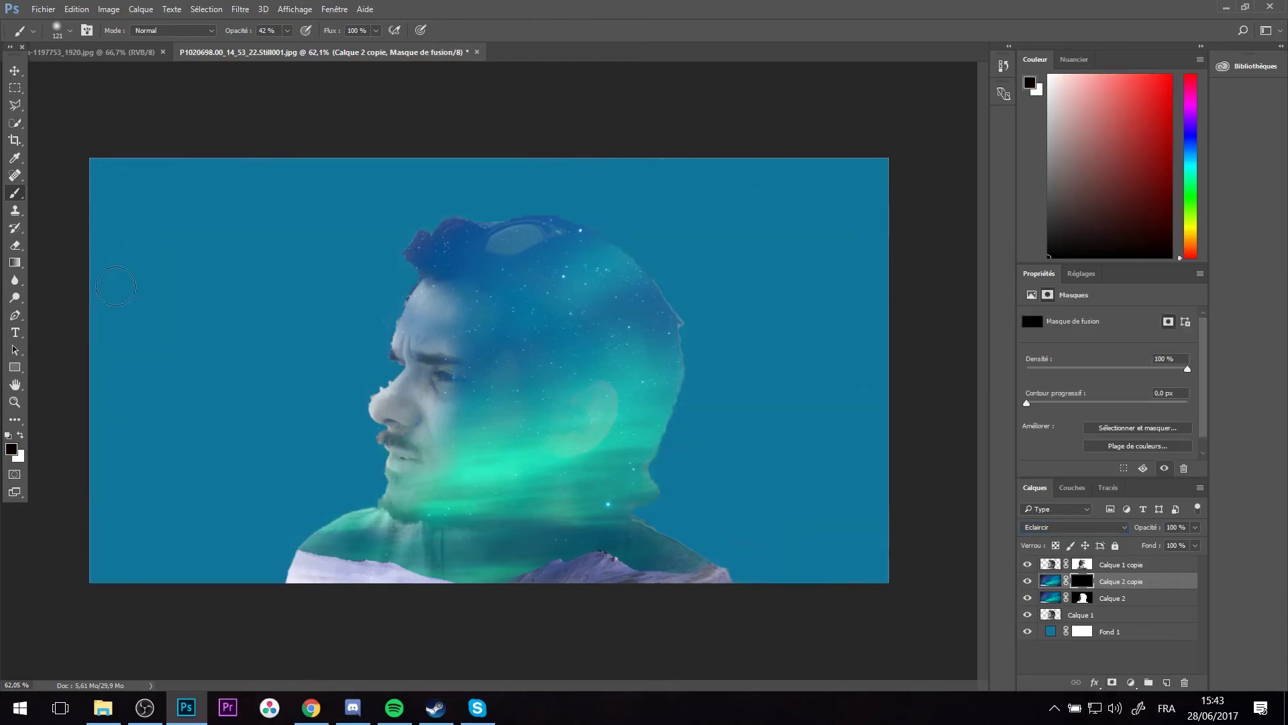
pyautogui.press('x')
pyautogui.moveTo(719, 295); pyautogui.dragTo(527, 209)
pyautogui.moveTo(701, 369); pyautogui.dragTo(738, 390)
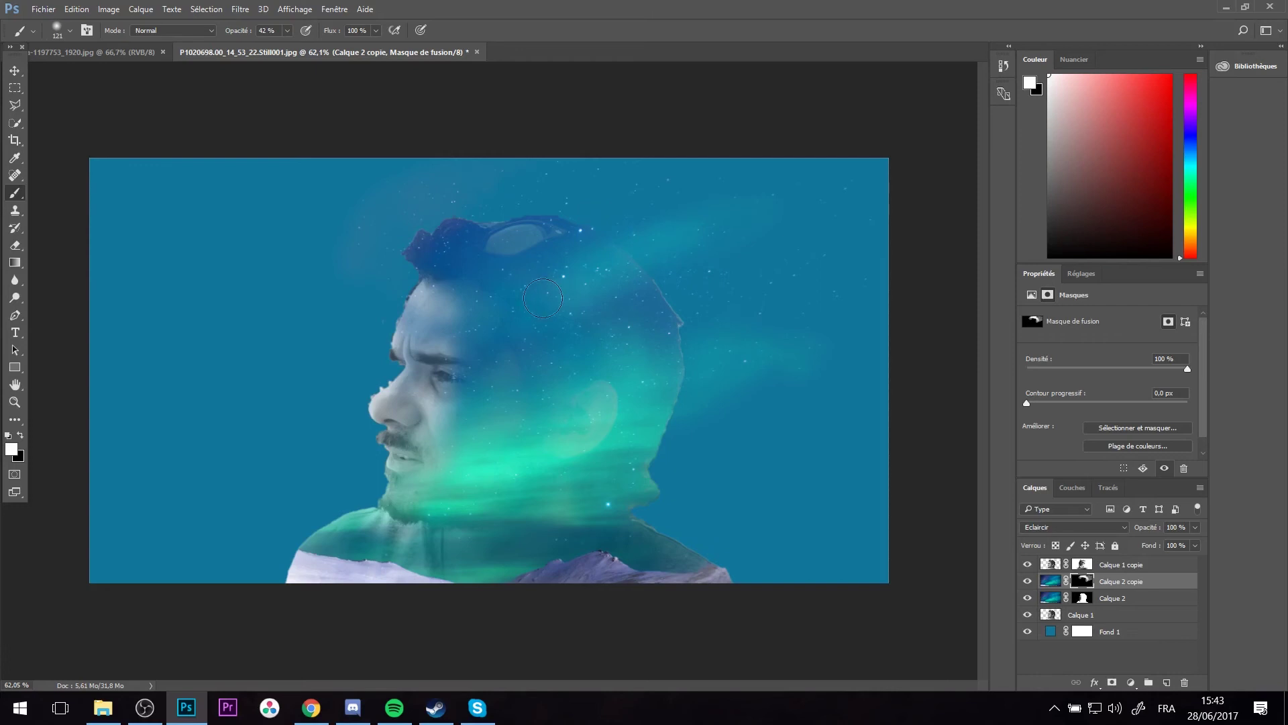
# - Add a Couleur unie fill layer, Fond 2, in light blue #4ea0be
pyautogui.click(1085, 568)
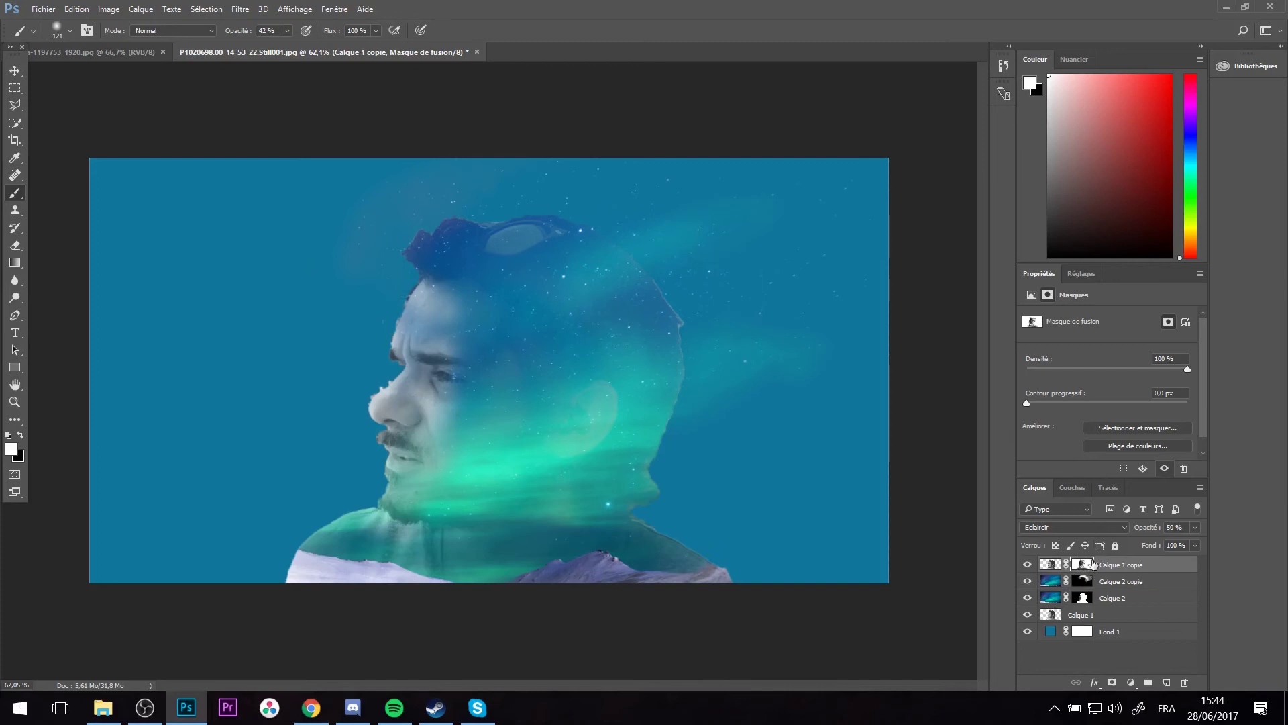
pyautogui.click(1131, 683)
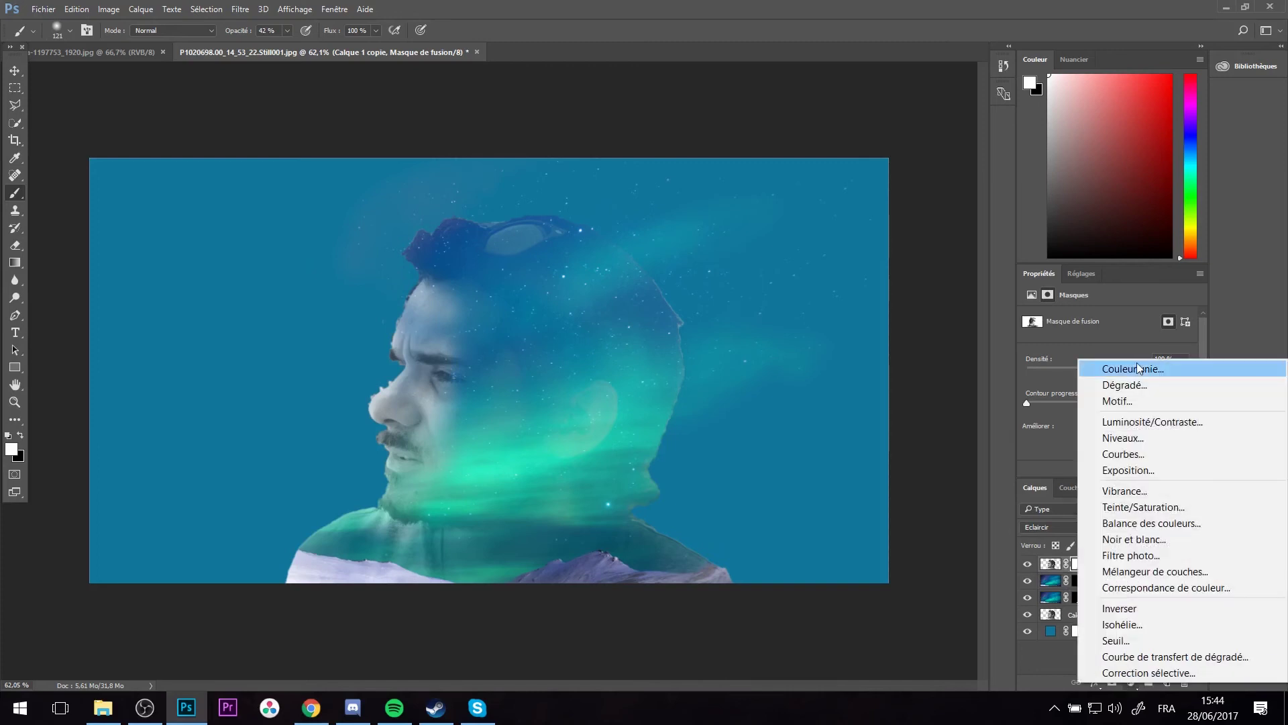
pyautogui.click(1139, 368)
pyautogui.click(762, 267)
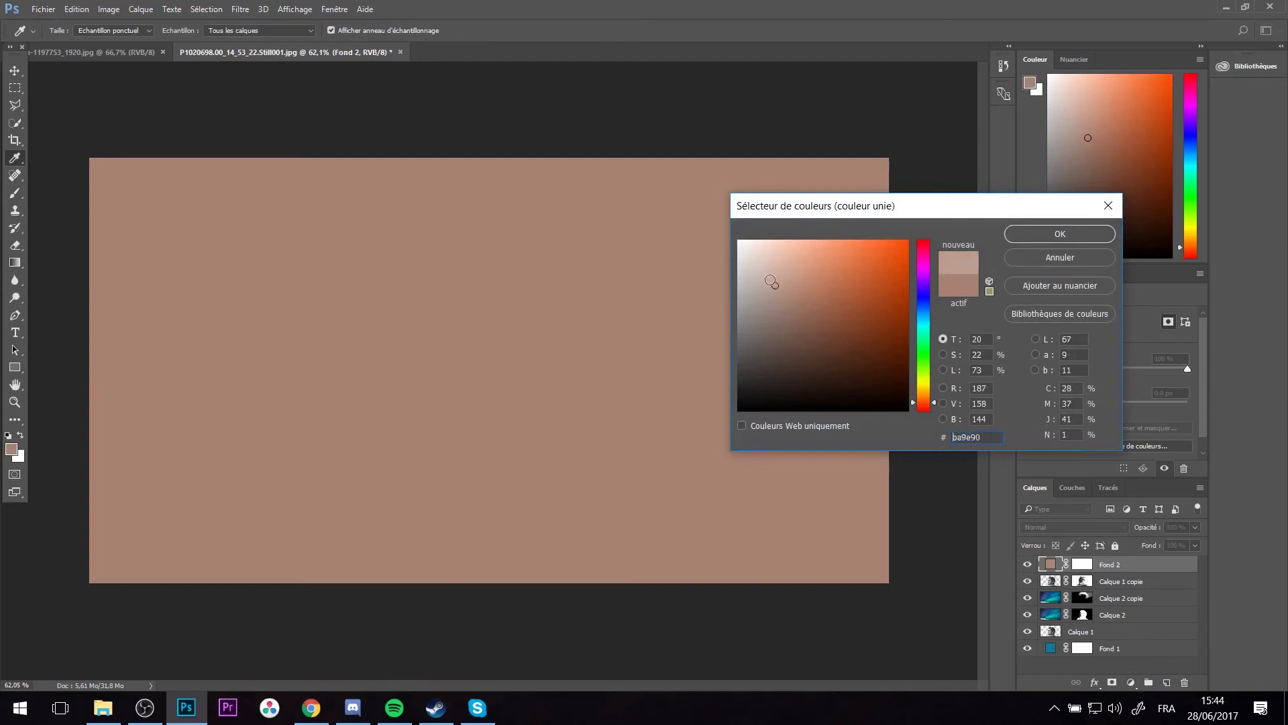
pyautogui.moveTo(816, 206); pyautogui.dragTo(870, 184)
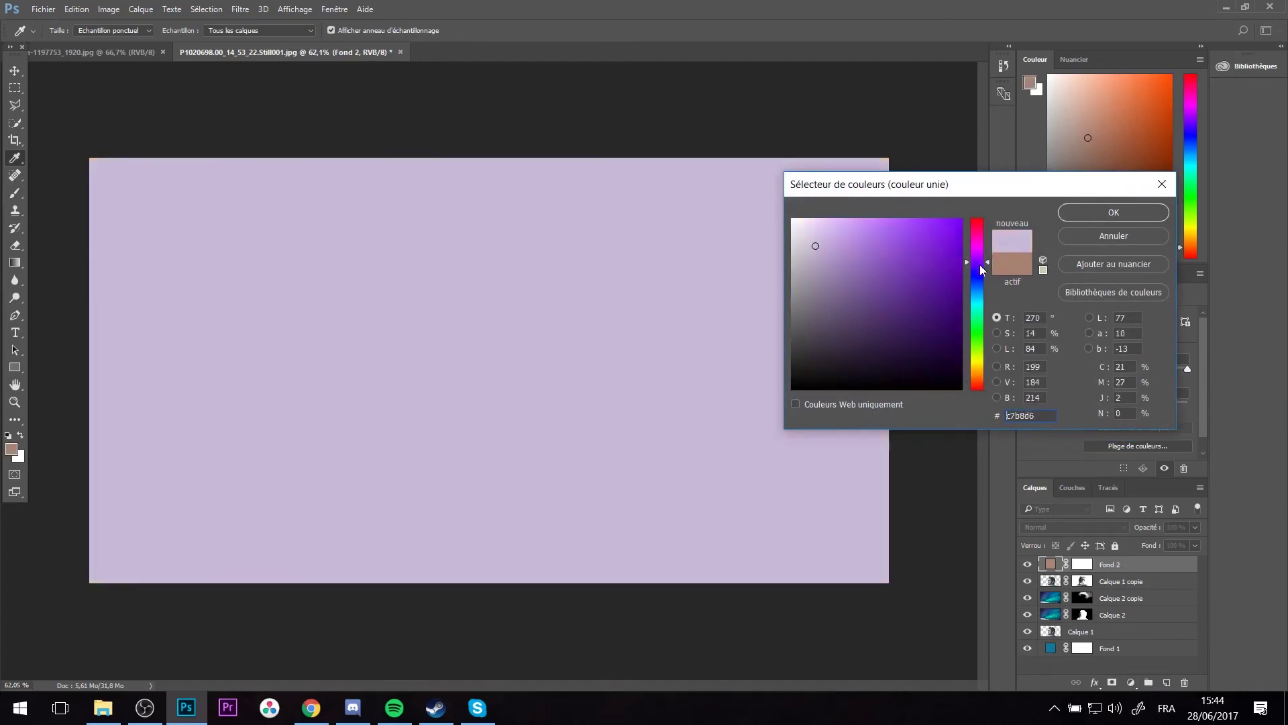
pyautogui.moveTo(968, 263)
pyautogui.mouseDown()
pyautogui.moveTo(970, 296)
pyautogui.moveTo(891, 261)
pyautogui.mouseUp()
pyautogui.click(916, 275)
pyautogui.click(1100, 212)
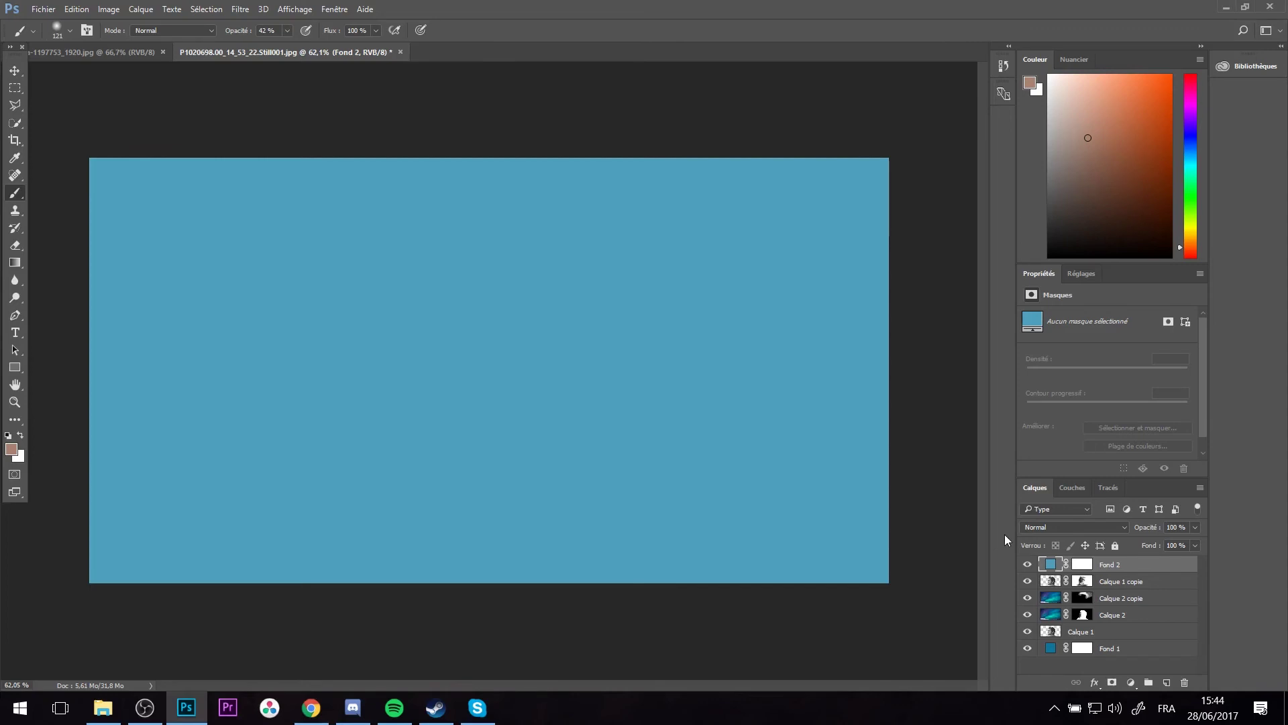
# - Set Fond 2 to Produit blending and change its fill to a brighter blue
pyautogui.click(1052, 527)
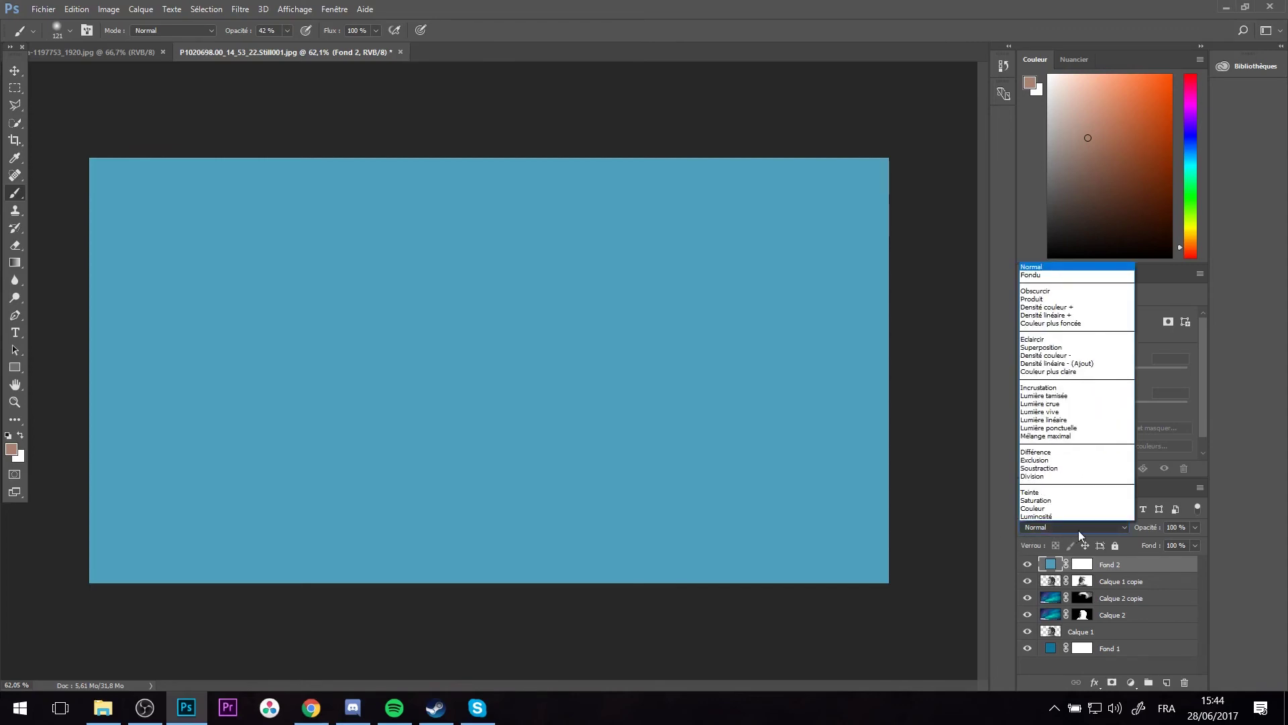
pyautogui.click(1044, 299)
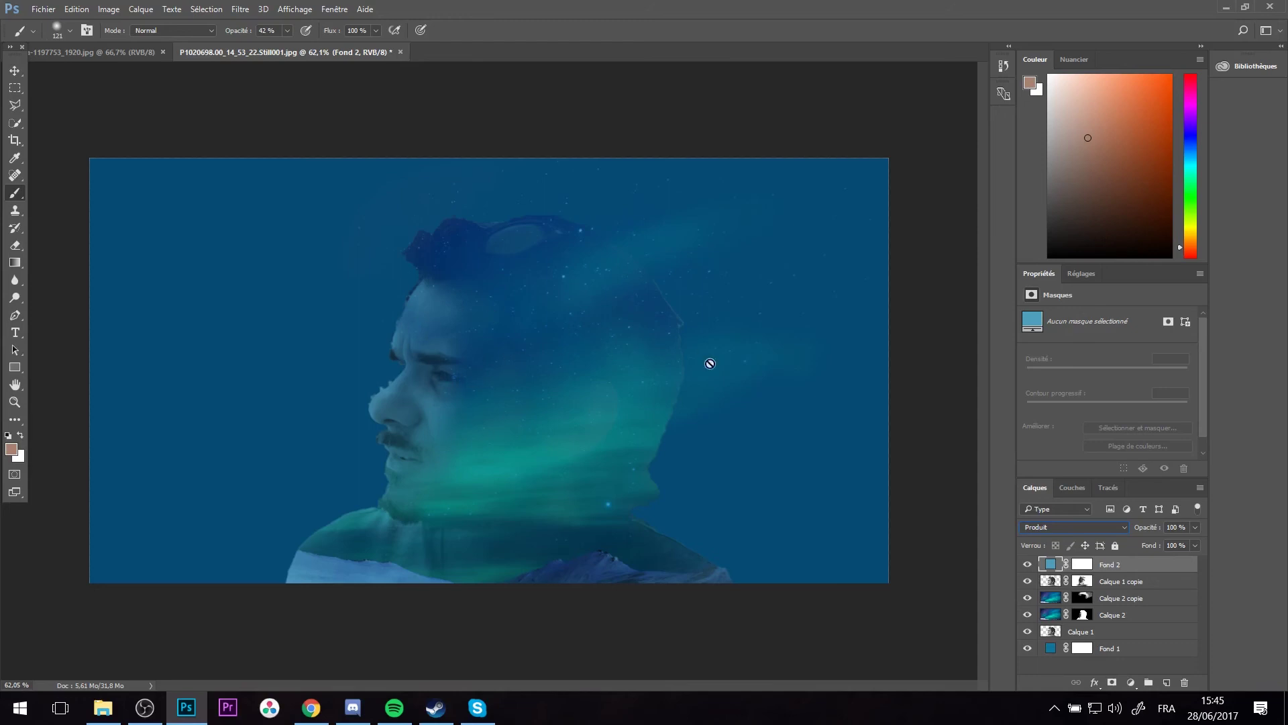
pyautogui.doubleClick(1051, 565)
pyautogui.moveTo(895, 269)
pyautogui.mouseDown()
pyautogui.moveTo(939, 255)
pyautogui.moveTo(801, 249)
pyautogui.moveTo(815, 228)
pyautogui.moveTo(854, 250)
pyautogui.moveTo(825, 265)
pyautogui.moveTo(858, 233)
pyautogui.moveTo(833, 270)
pyautogui.moveTo(834, 238)
pyautogui.moveTo(863, 236)
pyautogui.moveTo(960, 285)
pyautogui.moveTo(960, 367)
pyautogui.mouseUp()
pyautogui.moveTo(928, 316)
pyautogui.mouseDown()
pyautogui.moveTo(872, 235)
pyautogui.moveTo(864, 245)
pyautogui.moveTo(842, 230)
pyautogui.moveTo(853, 237)
pyautogui.moveTo(858, 226)
pyautogui.mouseUp()
pyautogui.press('Return')
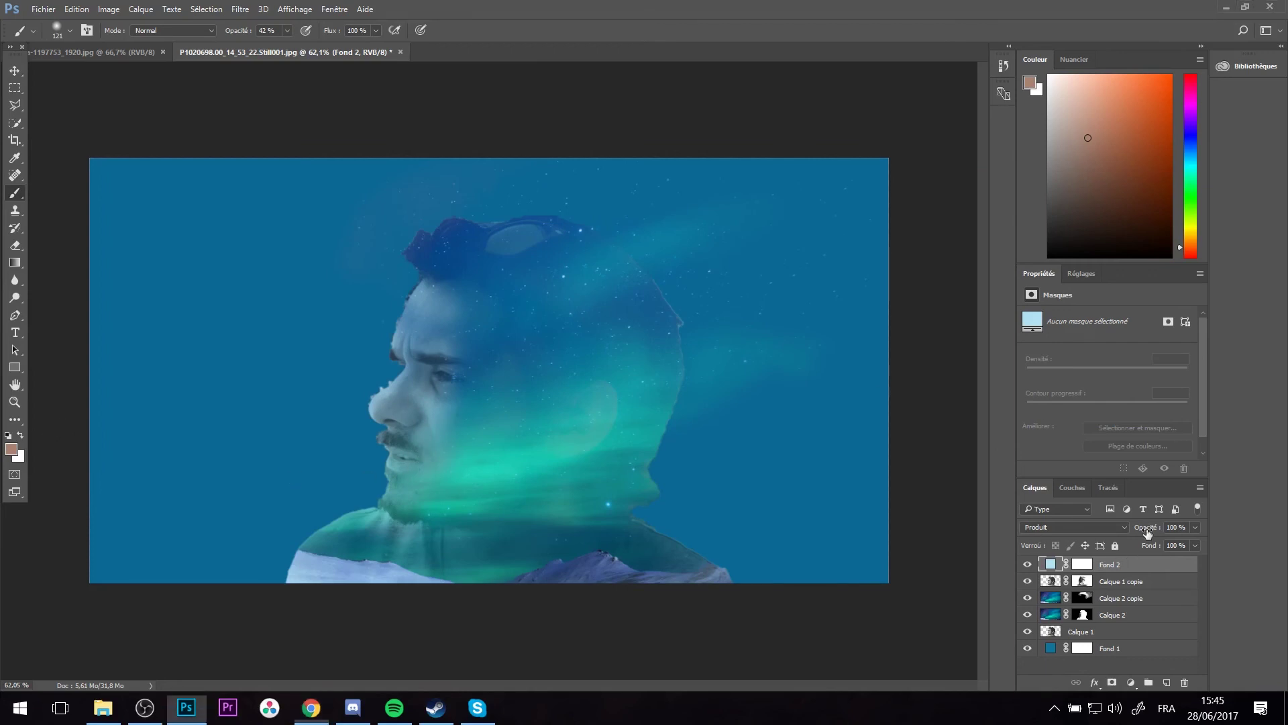
# - Set Fond 2 opacity to 46% and stamp a merged copy of all layers on top
pyautogui.moveTo(1156, 532)
pyautogui.mouseDown()
pyautogui.moveTo(908, 536)
pyautogui.moveTo(955, 538)
pyautogui.mouseUp()
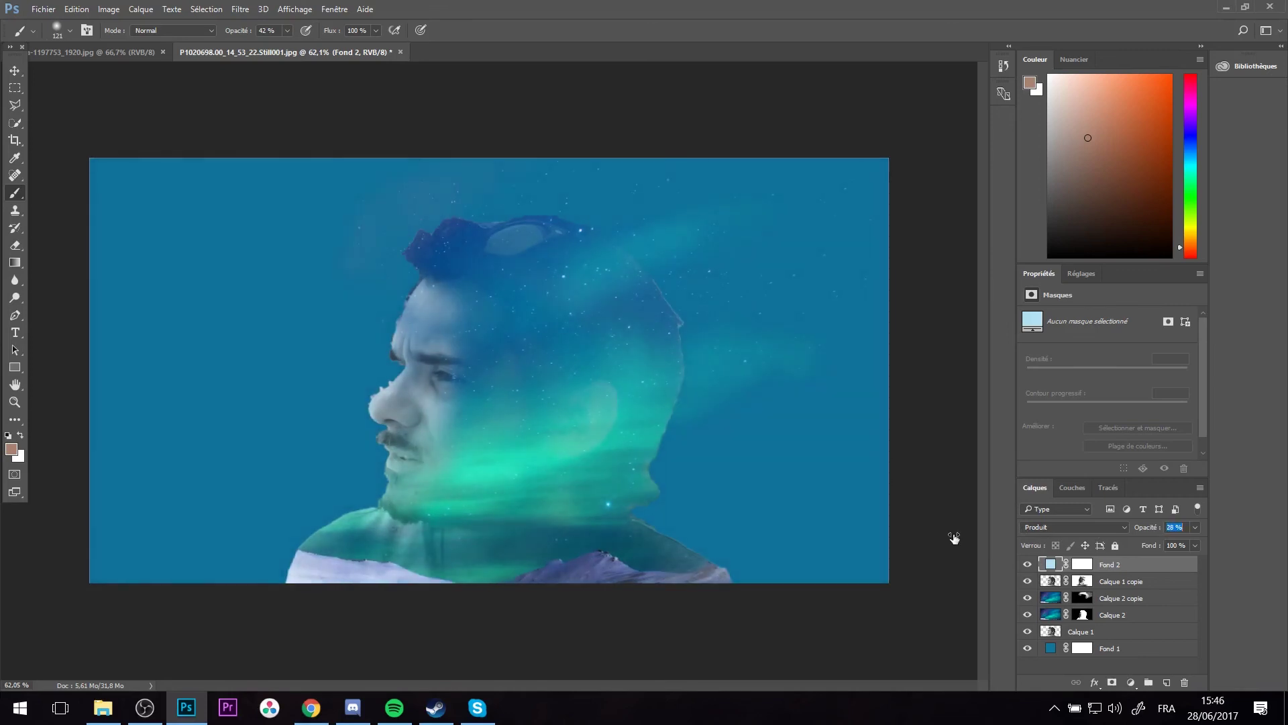
pyautogui.moveTo(954, 539); pyautogui.dragTo(966, 538)
pyautogui.click(1116, 527)
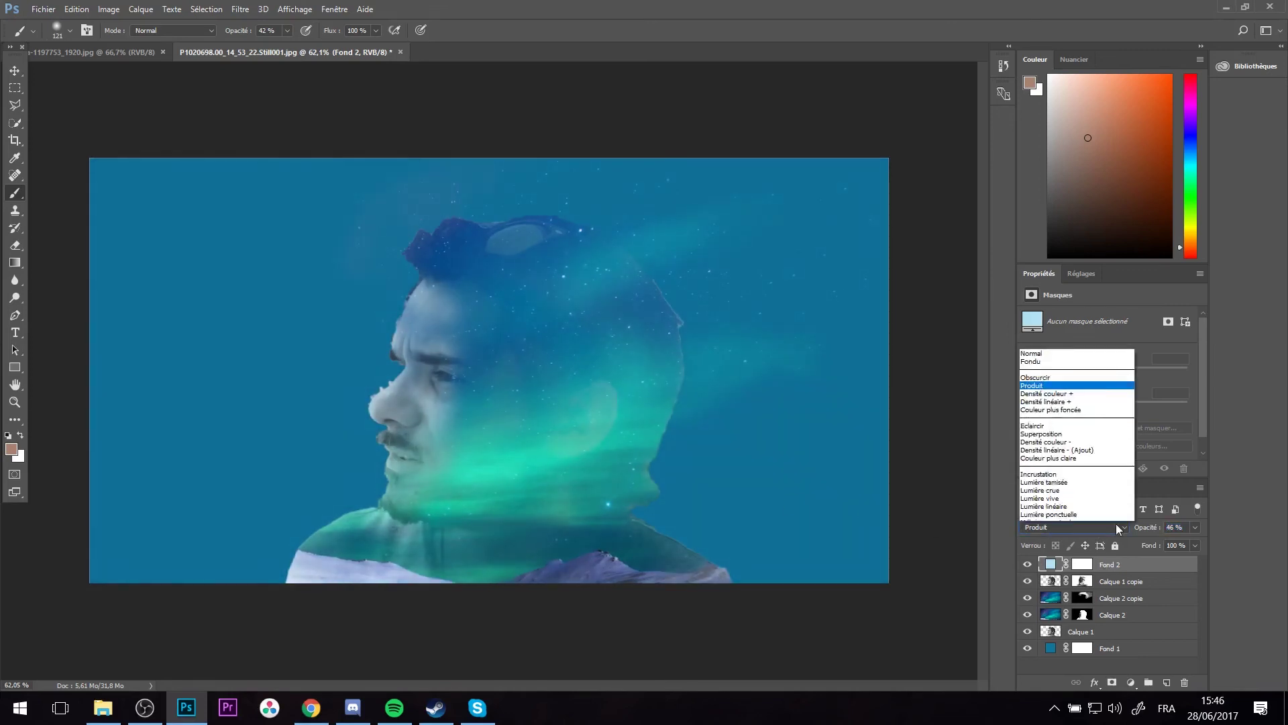
pyautogui.click(1222, 536)
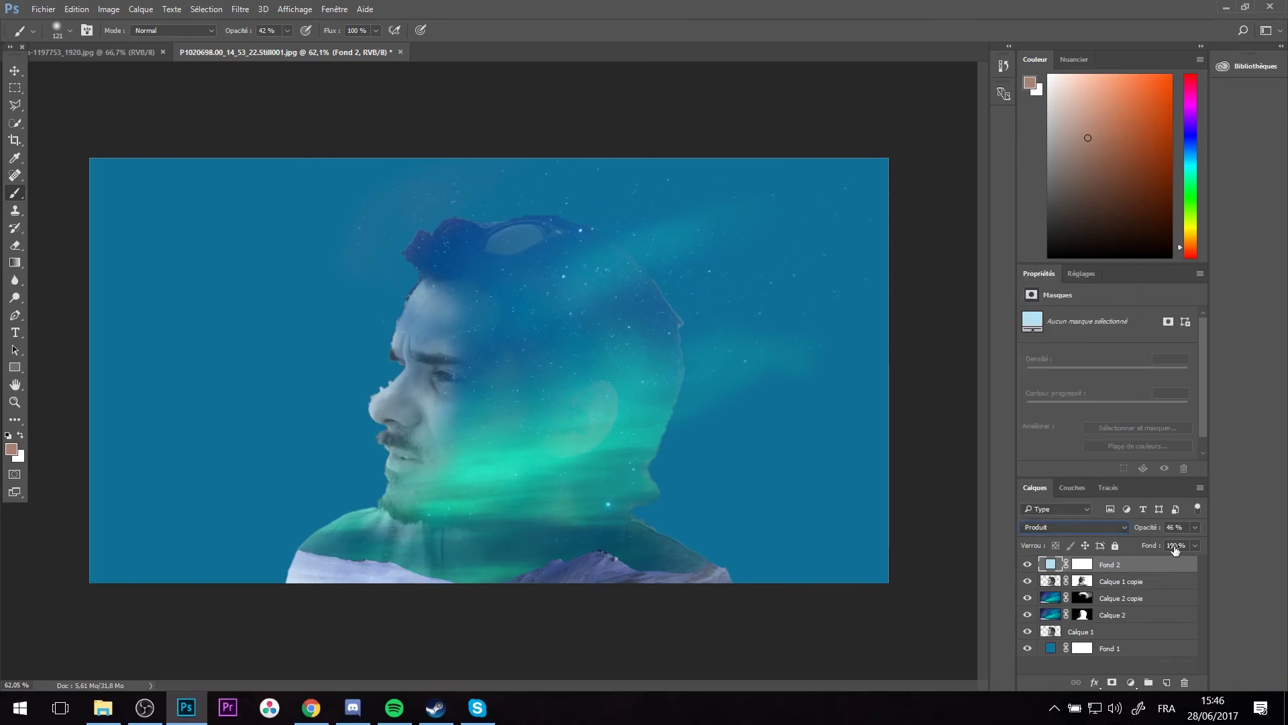
pyautogui.hotkey('ctrl', 'shift', 'alt', 'e')
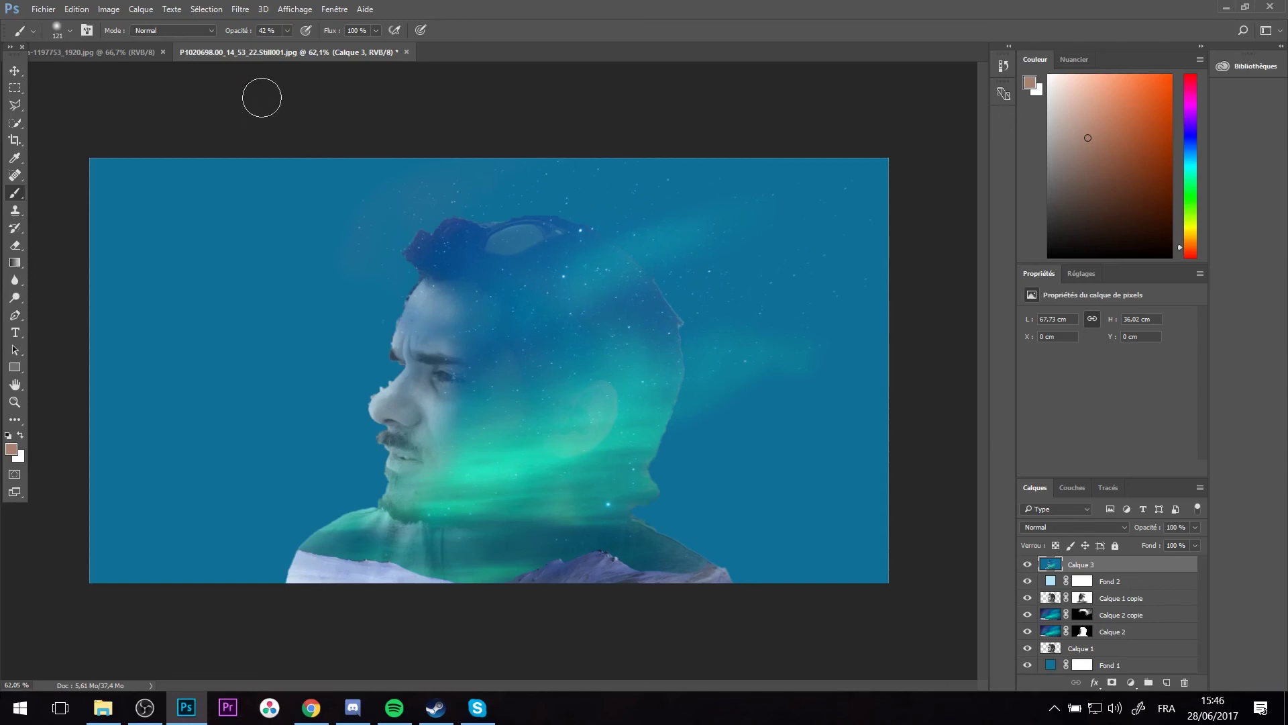
# - Desaturate Calque 3, then set it to 54% opacity with Eclaircir blending
pyautogui.click(110, 9)
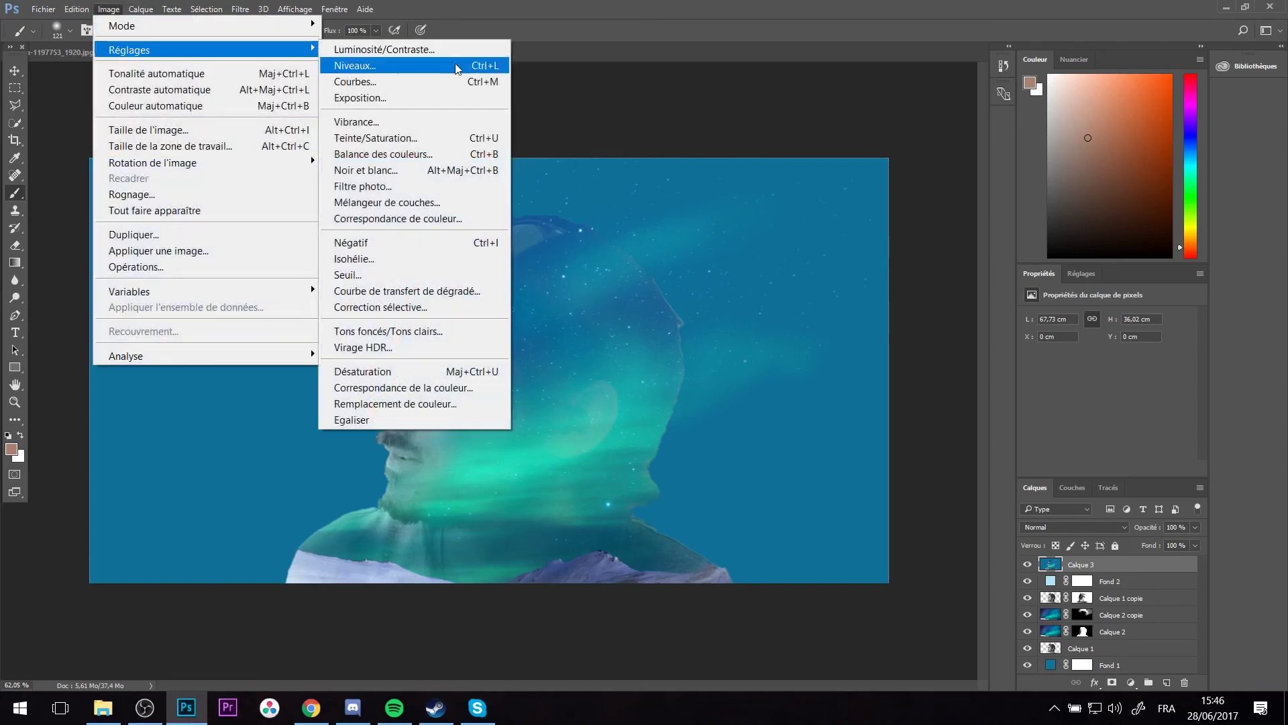
pyautogui.moveTo(129, 49)
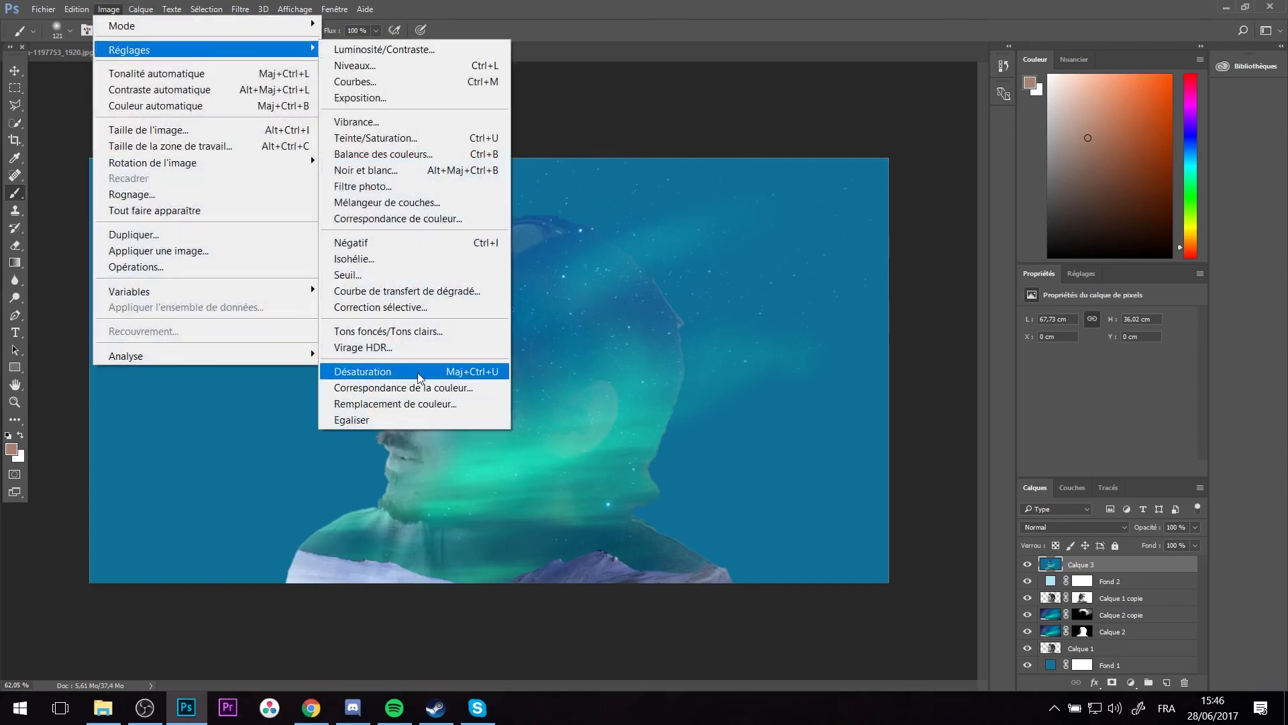
pyautogui.click(419, 372)
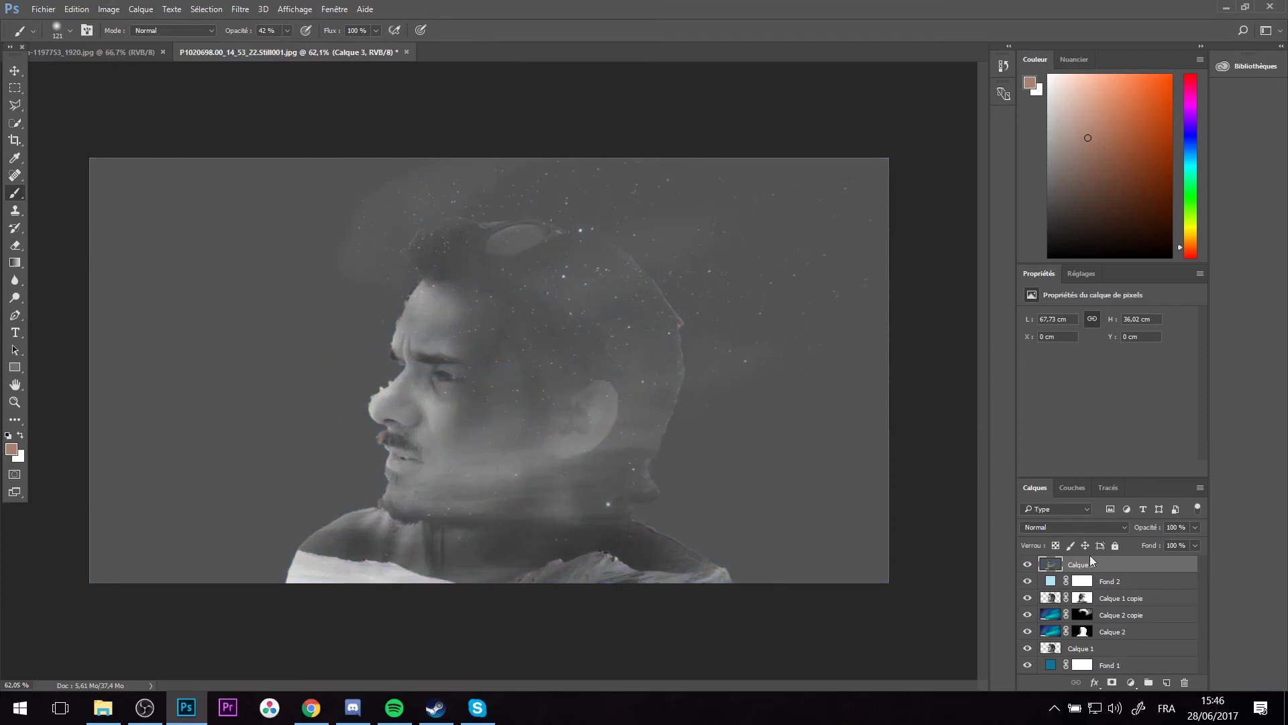
pyautogui.moveTo(1150, 530); pyautogui.dragTo(1117, 533)
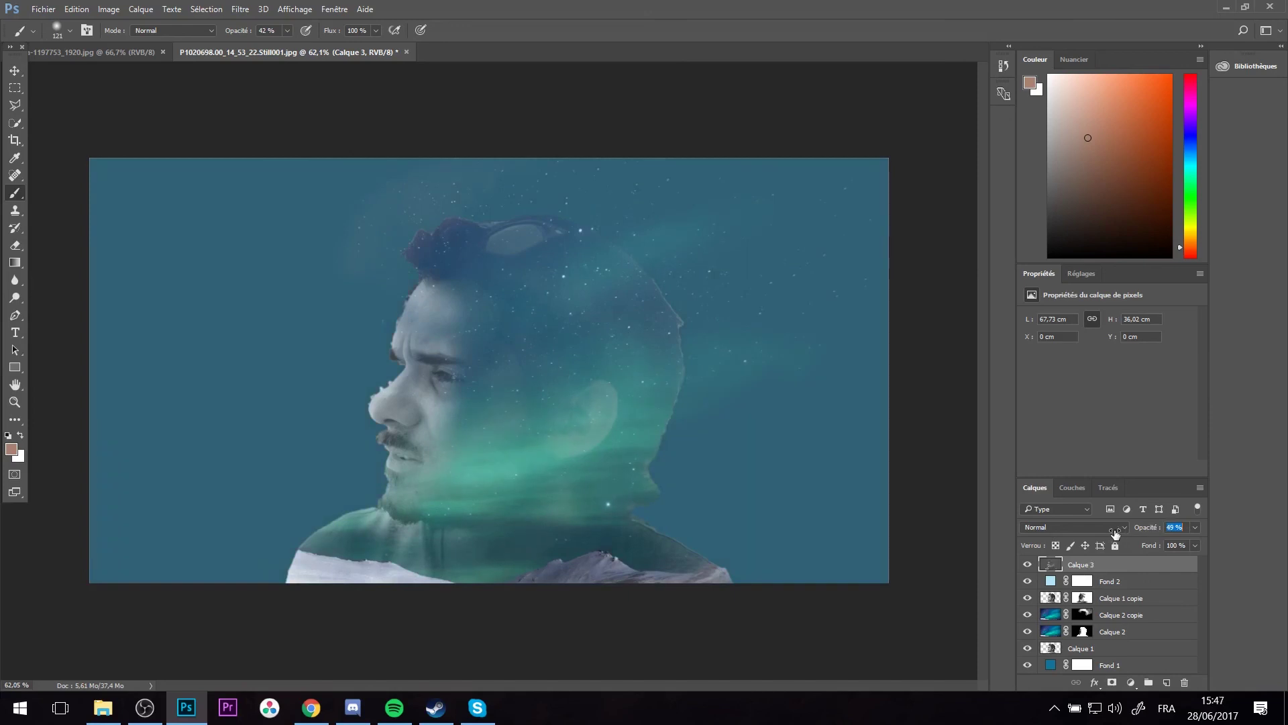
pyautogui.click(1065, 526)
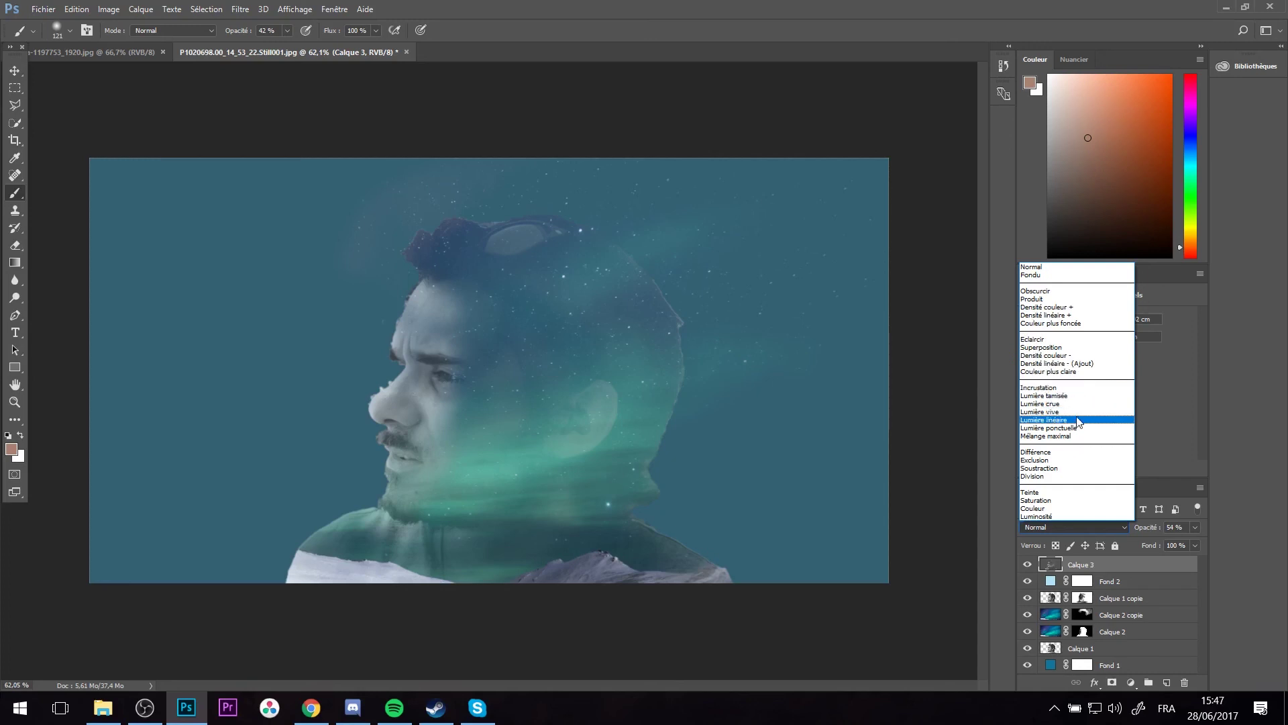
pyautogui.click(1056, 339)
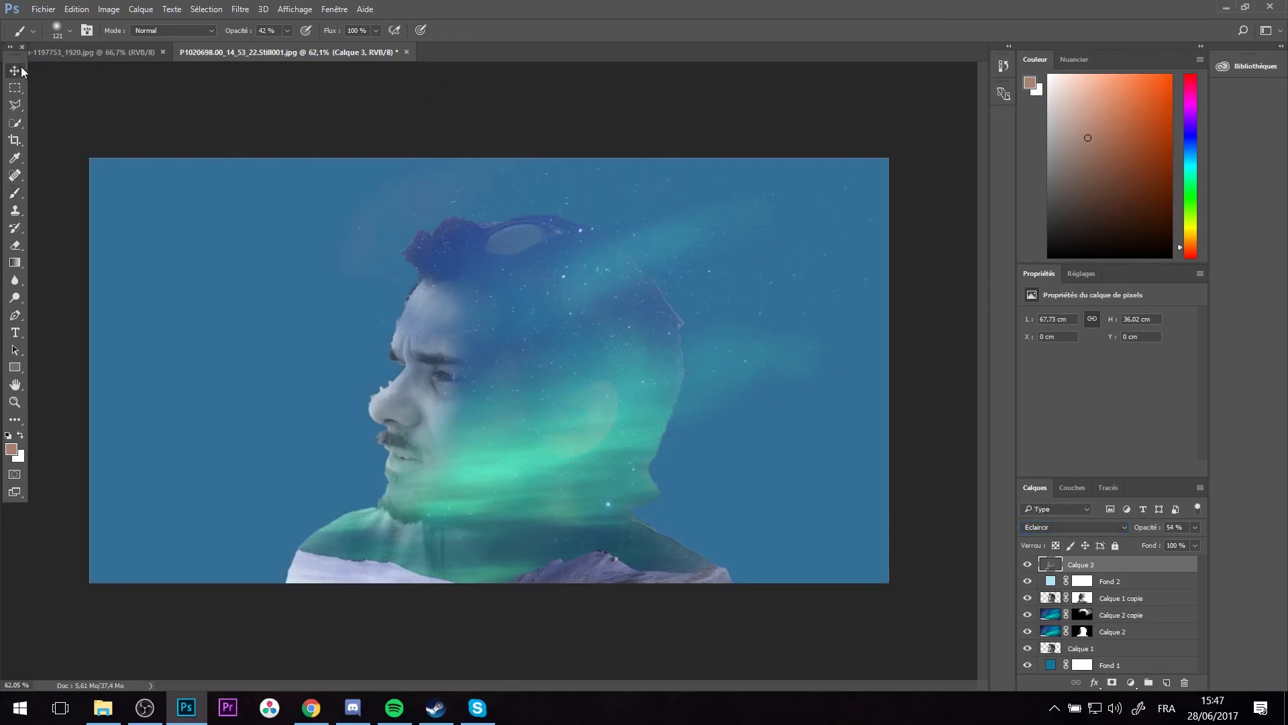
# - Crop the top edge down so the image is 32.39 cm high
pyautogui.click(14, 140)
pyautogui.moveTo(490, 159); pyautogui.dragTo(490, 181)
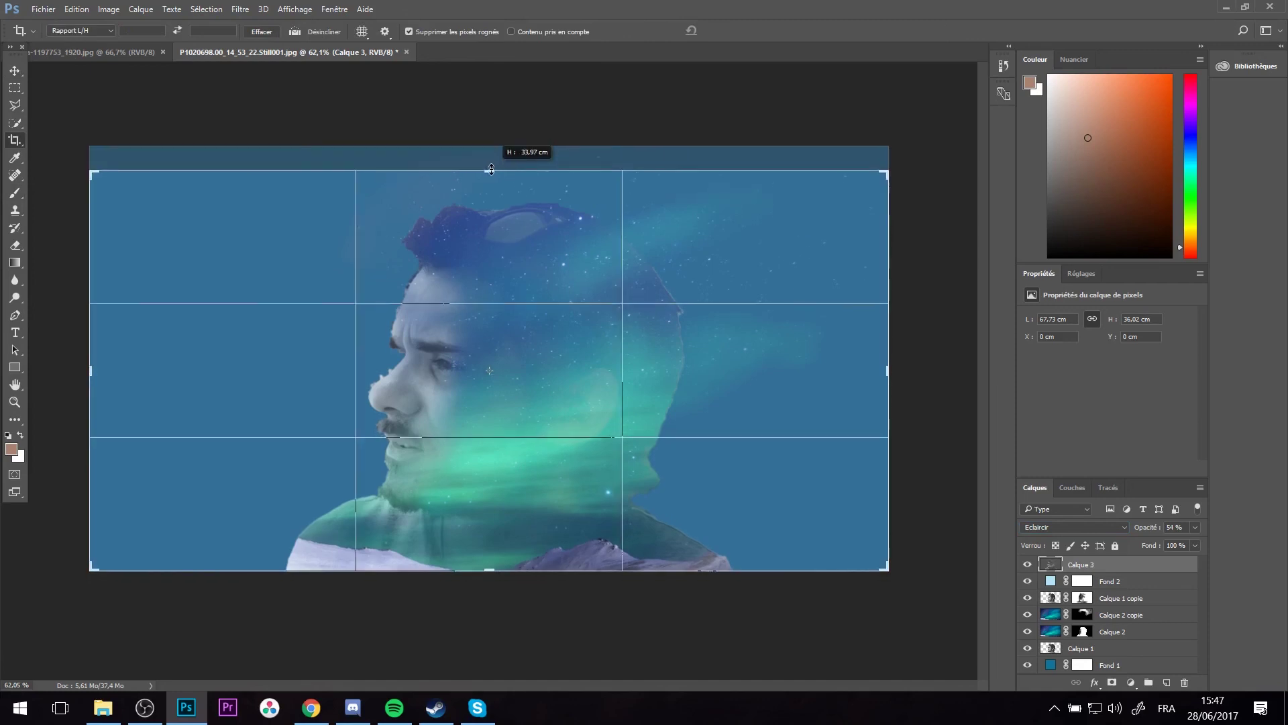
pyautogui.click(737, 30)
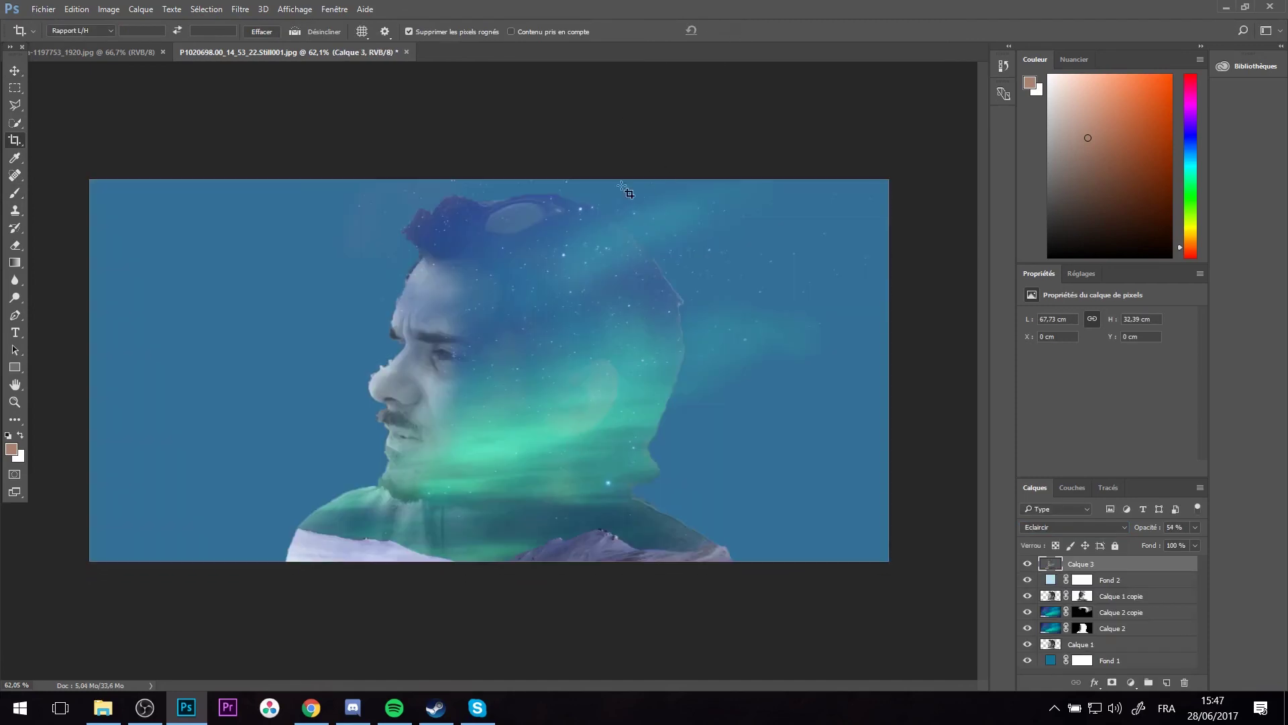
pyautogui.click(15, 72)
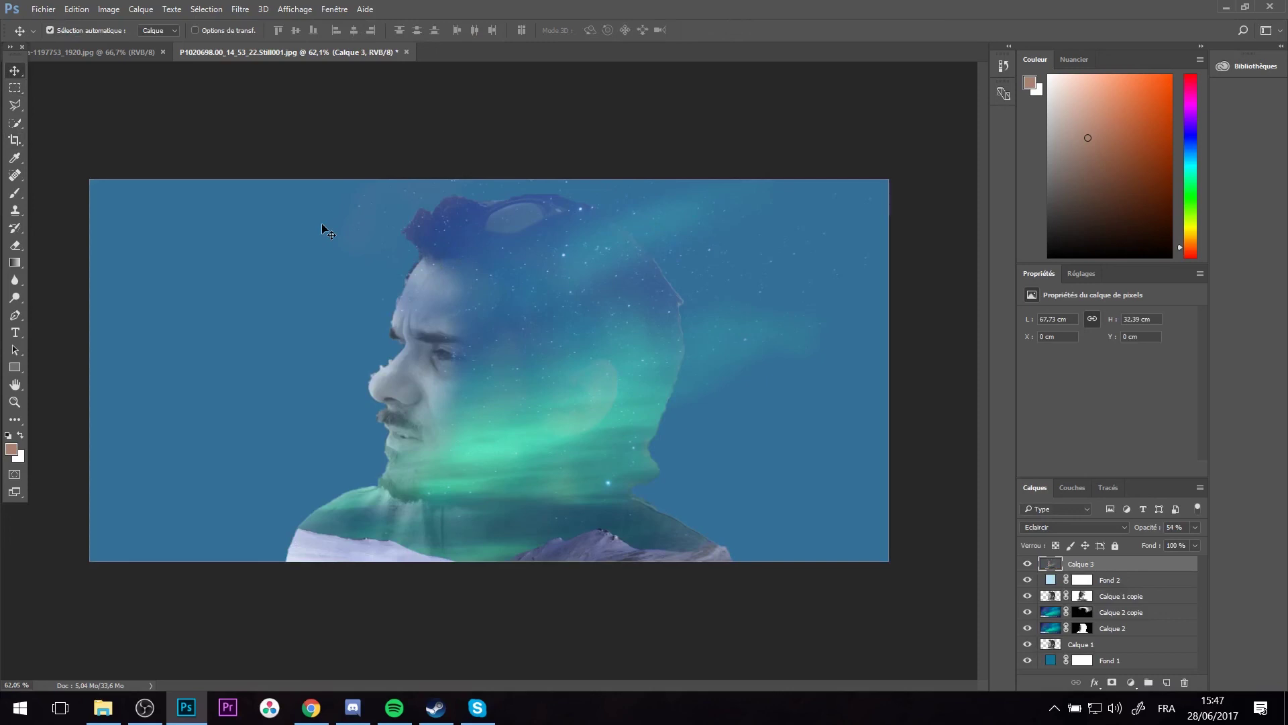
pyautogui.scroll(2, 320, 222)
pyautogui.scroll(2, 386, 265)
pyautogui.scroll(2, 390, 303)
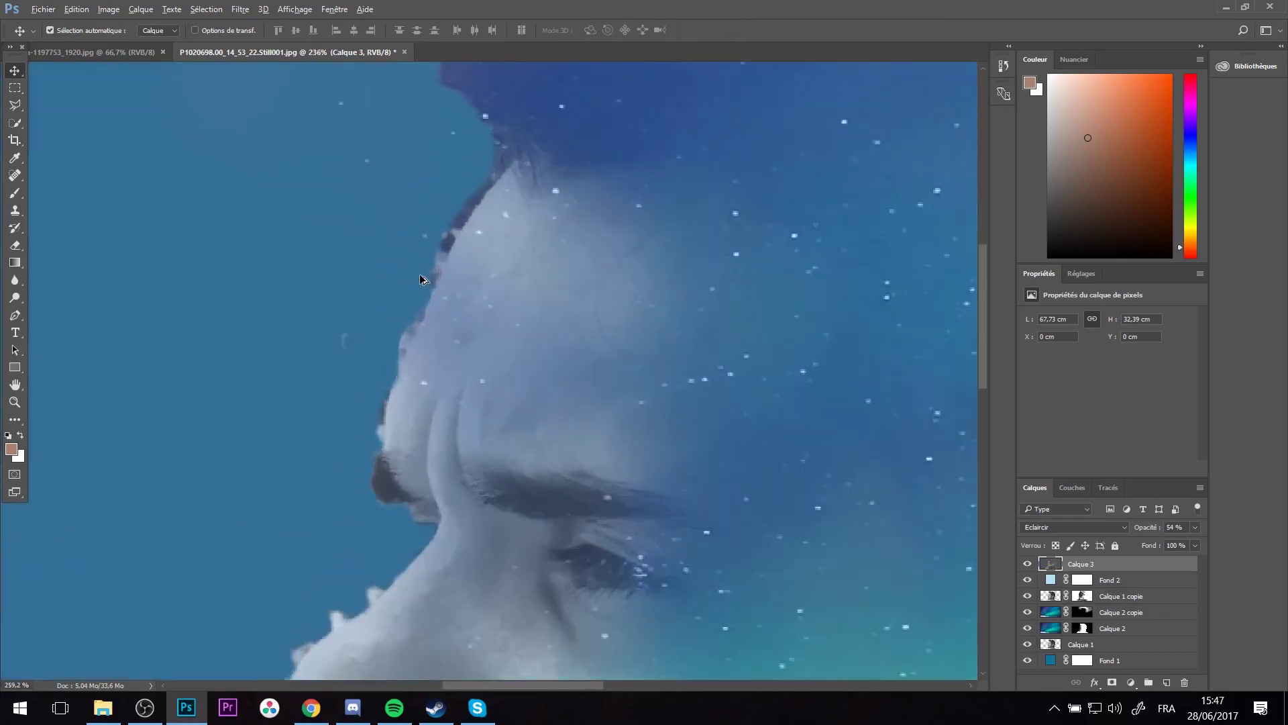
pyautogui.scroll(1, 423, 269)
pyautogui.scroll(-2, 423, 282)
pyautogui.scroll(-1, 376, 376)
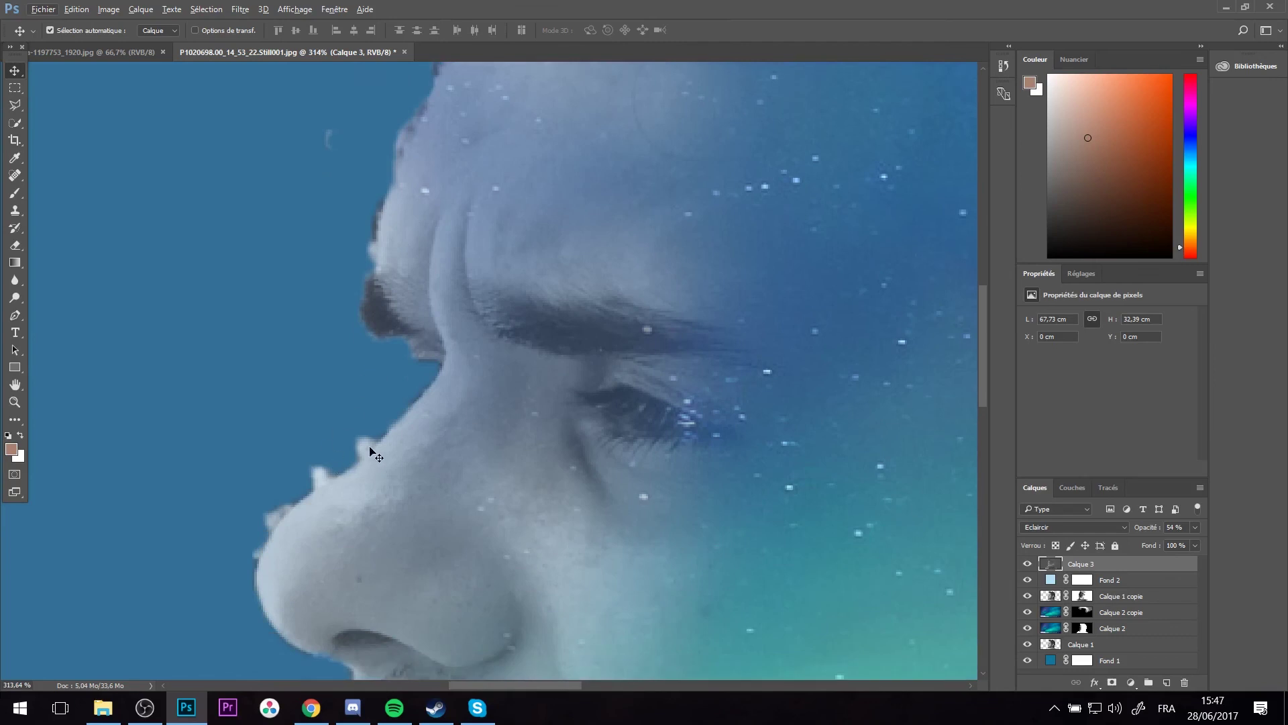
pyautogui.scroll(-2, 355, 422)
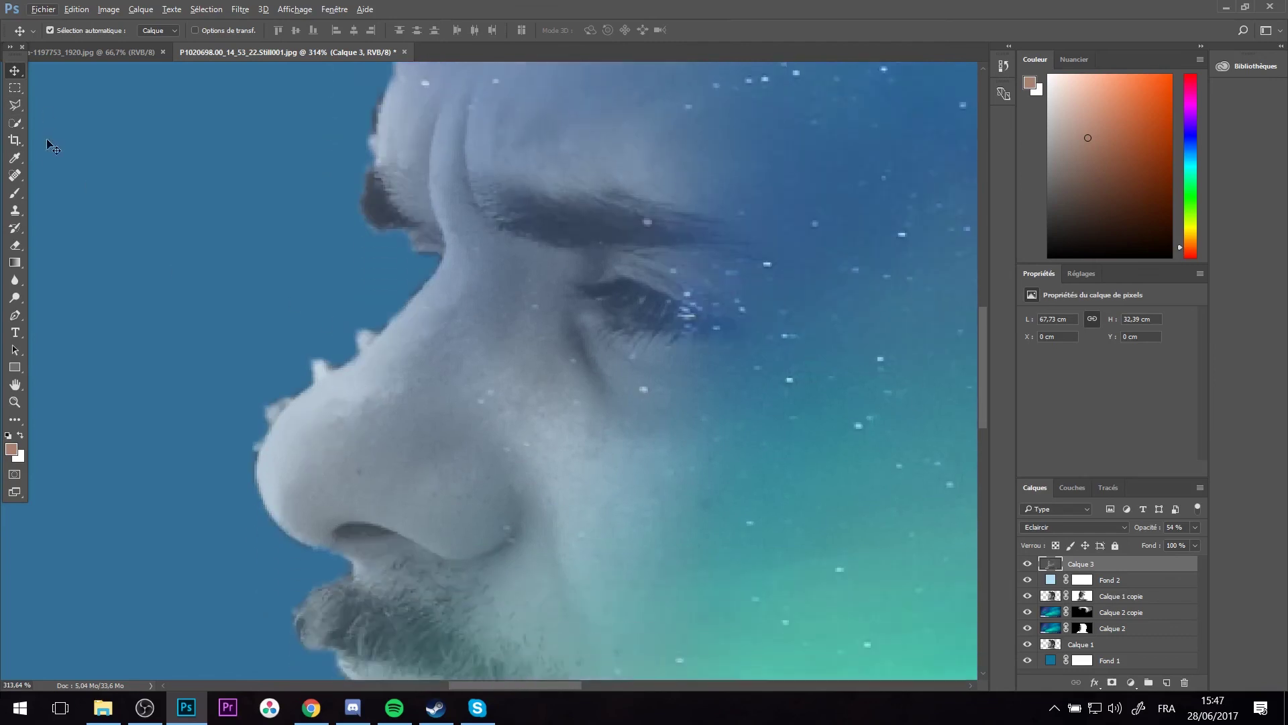
pyautogui.click(14, 125)
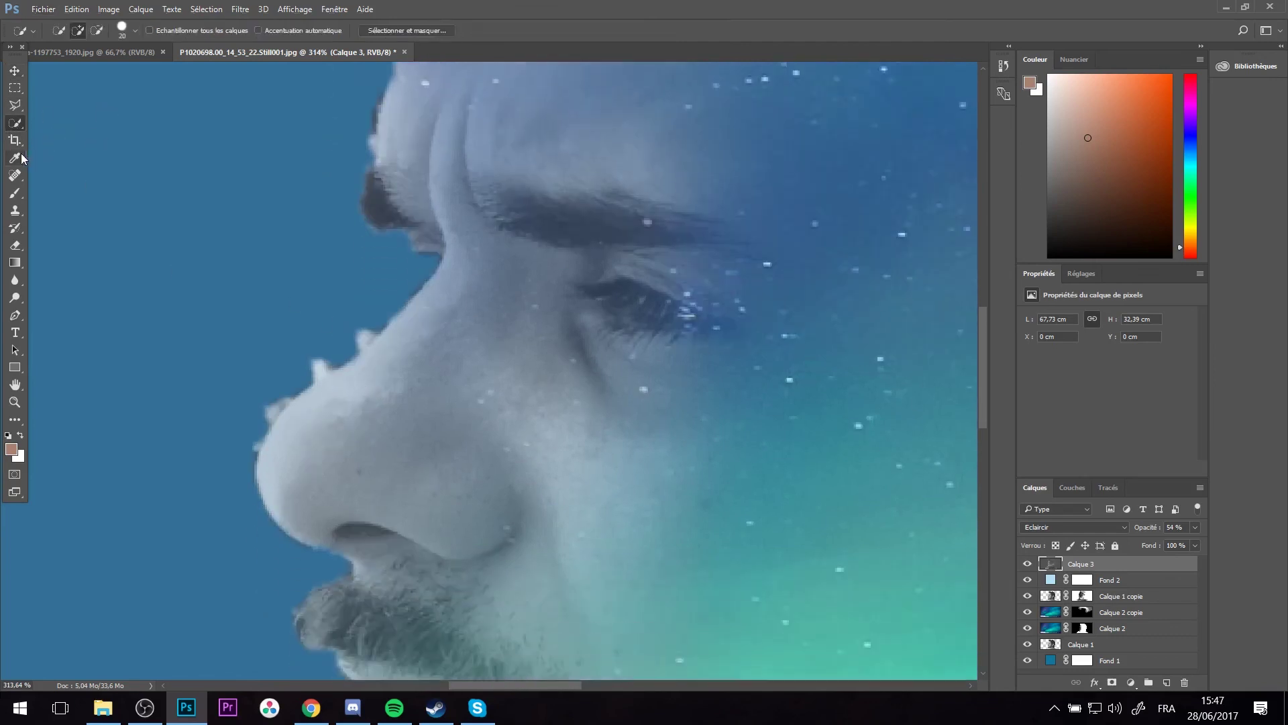
pyautogui.click(17, 194)
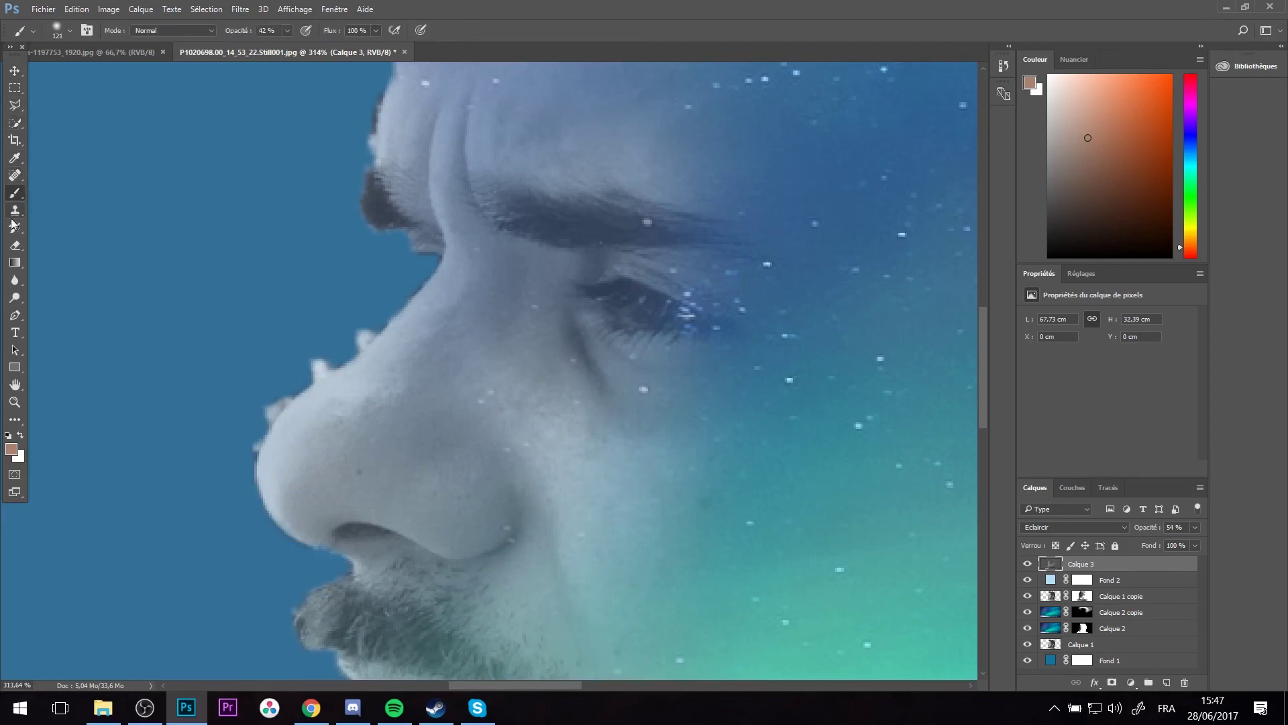